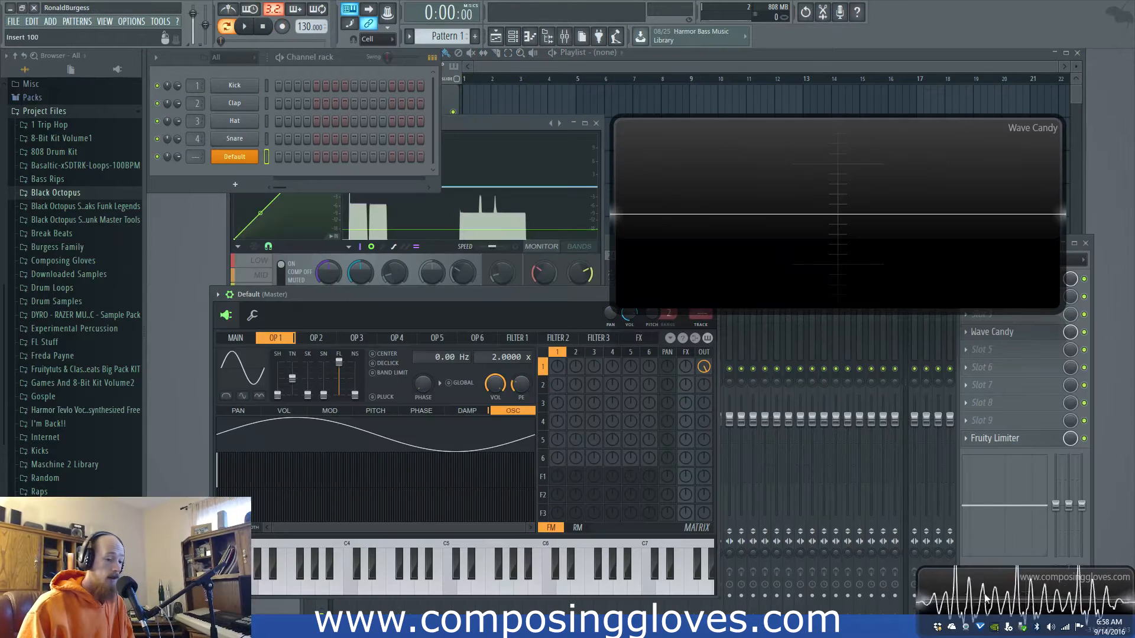
Step: Bring the master's Maximus window in front of the synth and move it up over the channel rack
click(444, 142)
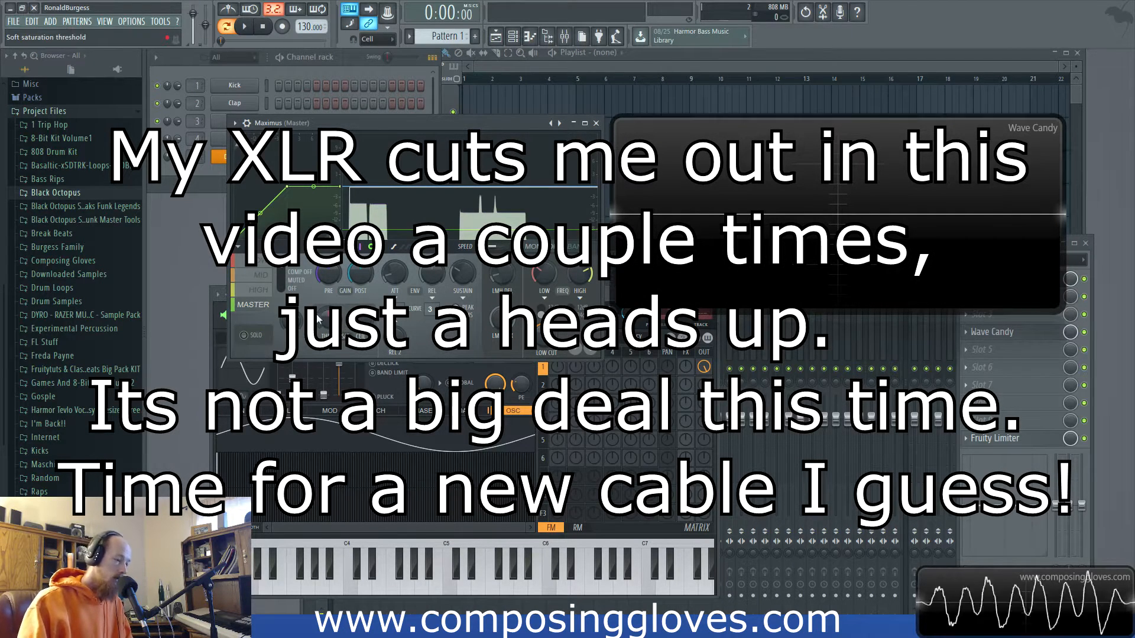
mouse_move(328, 319)
mouse_down()
mouse_move(328, 340)
mouse_move(328, 298)
mouse_move(328, 319)
mouse_up()
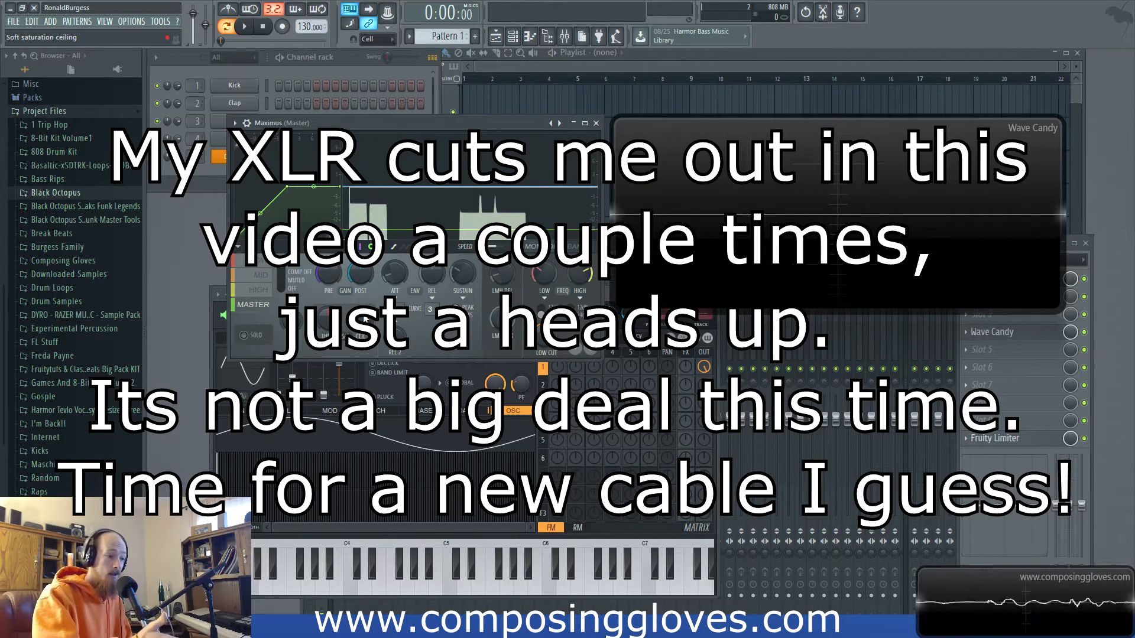
mouse_move(484, 123)
mouse_down()
mouse_move(486, 146)
mouse_move(481, 116)
mouse_up()
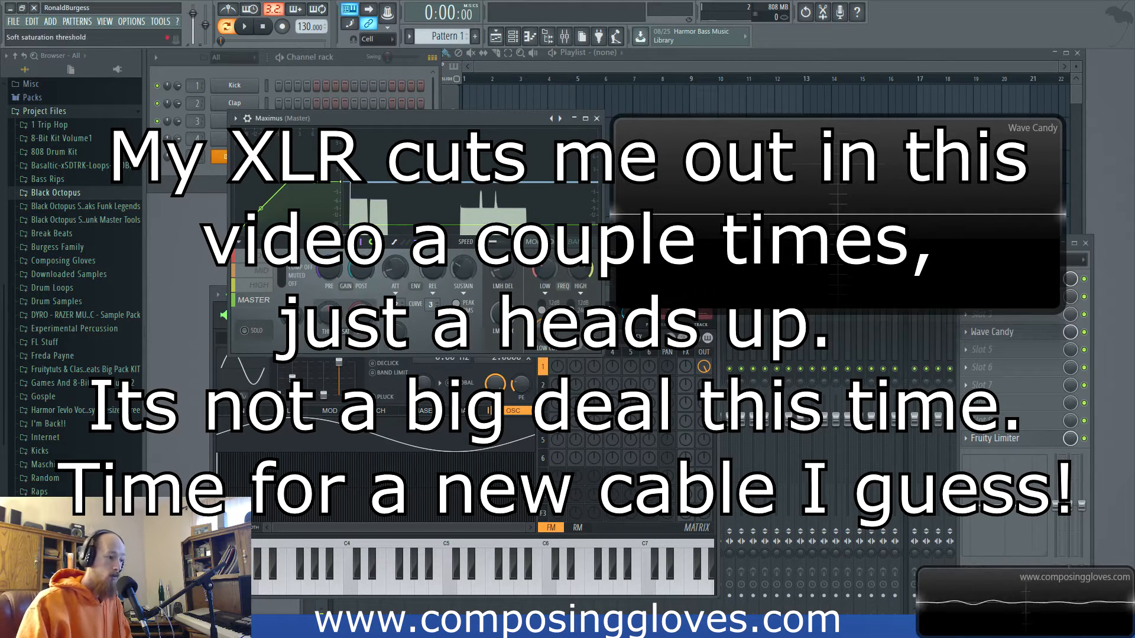
click(238, 241)
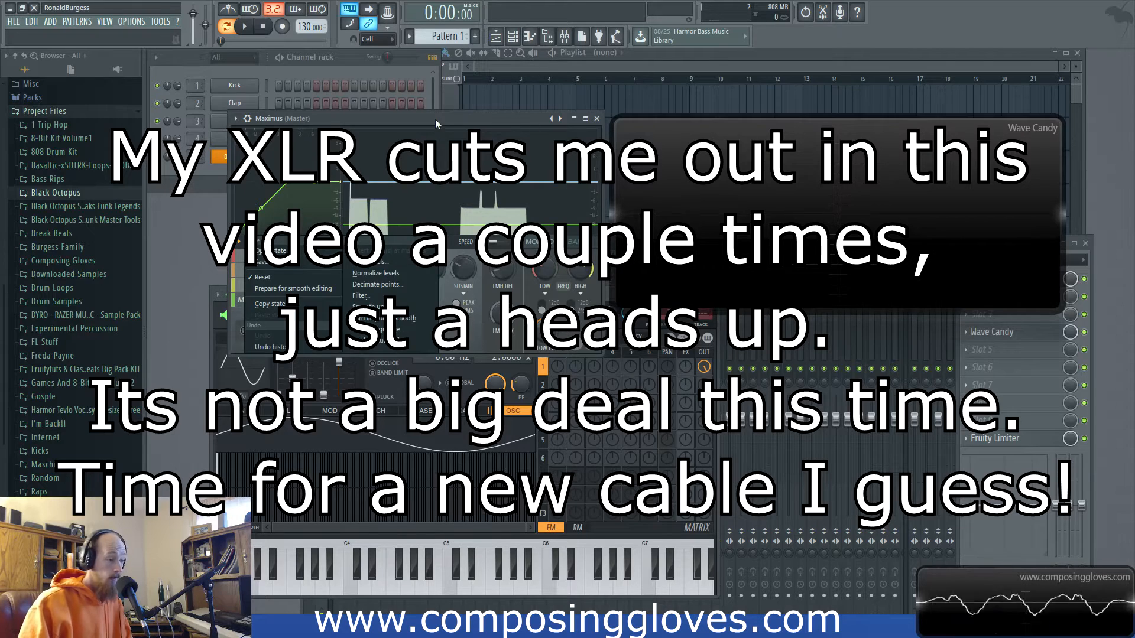
drag(435, 119, 390, 95)
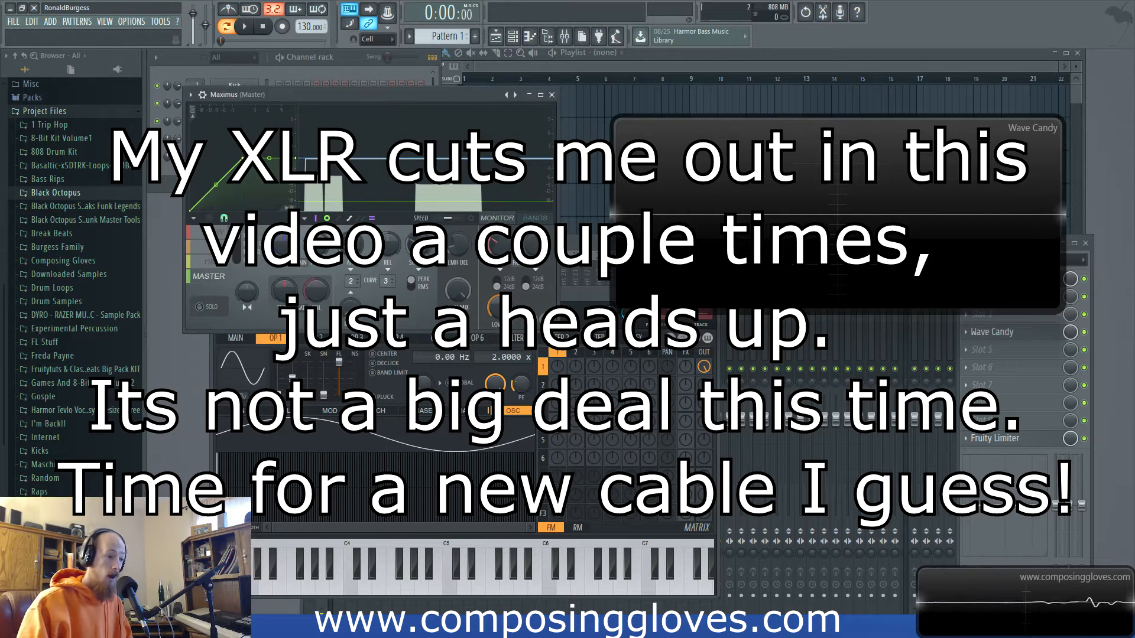
Step: Separate the Maximus and Default synth windows by moving the synth slightly down, and bring Maximus to the front
click(566, 296)
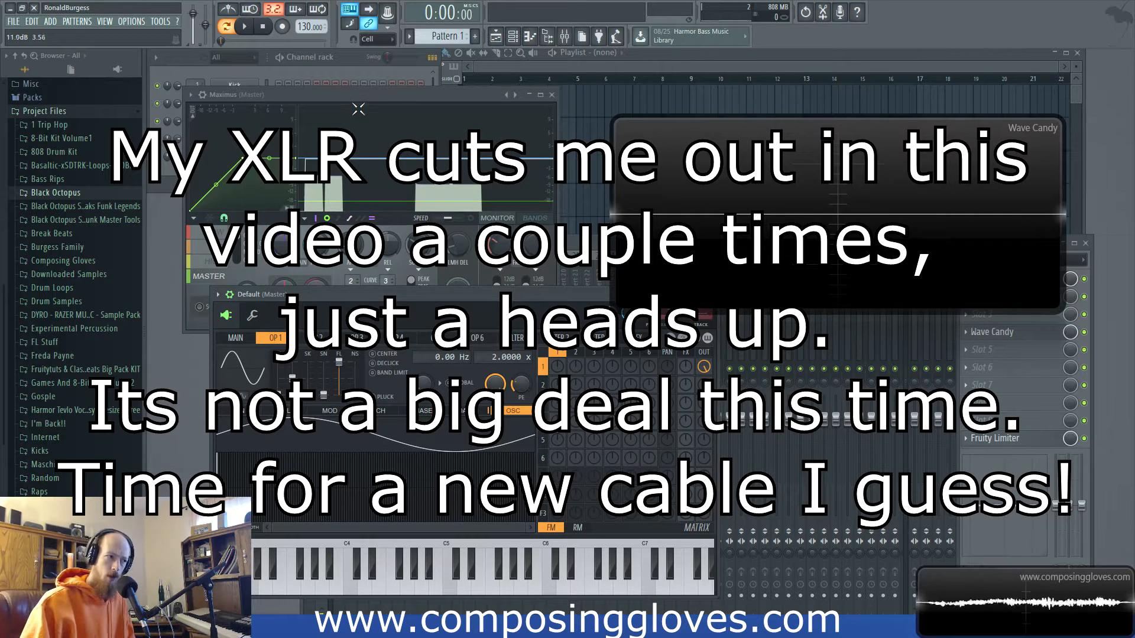
drag(362, 100, 359, 95)
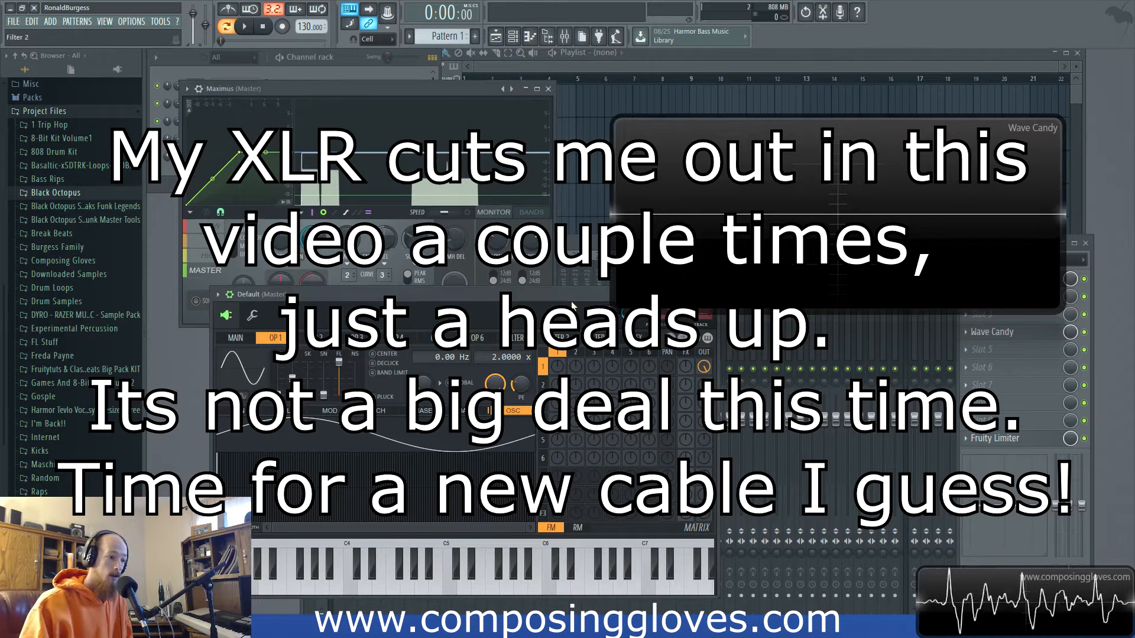
drag(571, 300, 565, 316)
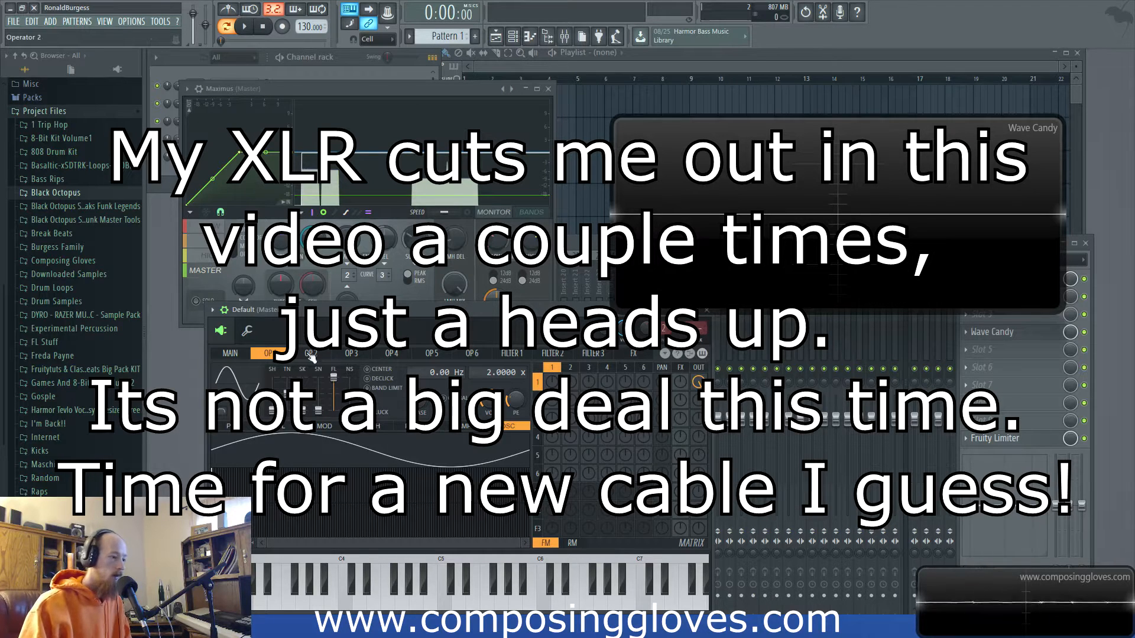
click(380, 97)
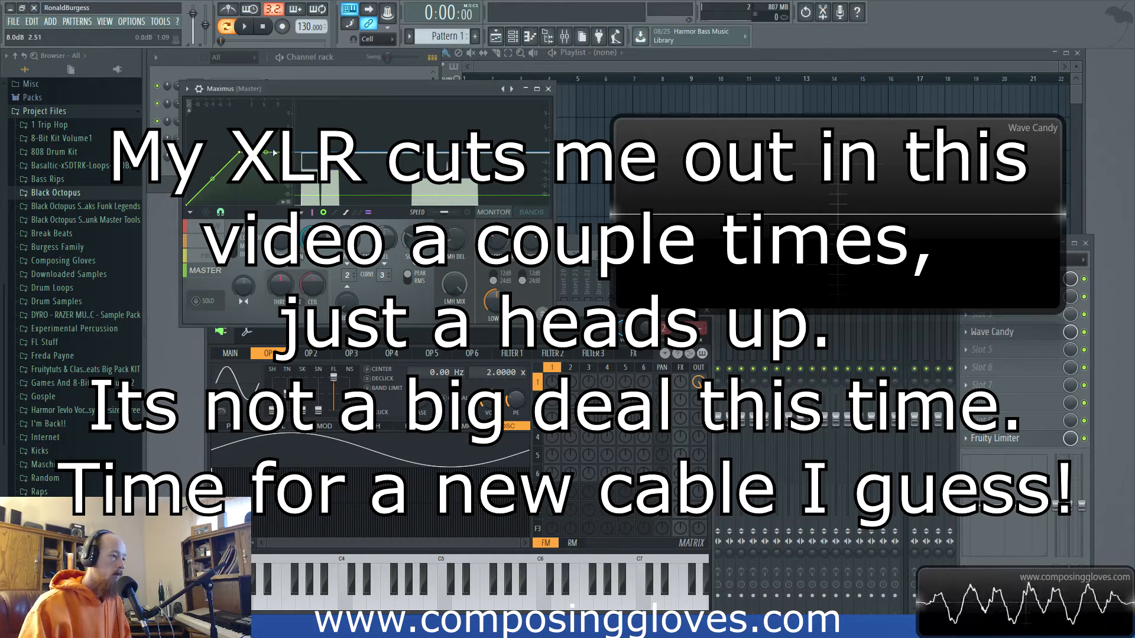
key(c)
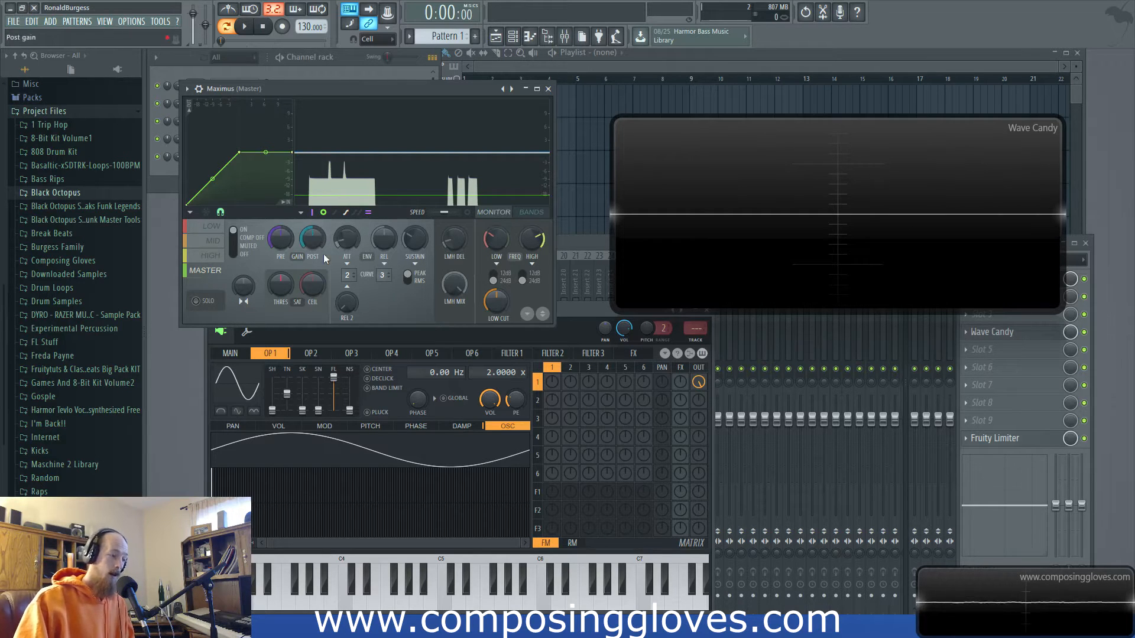
Step: Move the Wave Candy oscilloscope above the mixer's effect slots and set its update rate to note D2 in the plugin settings
click(574, 246)
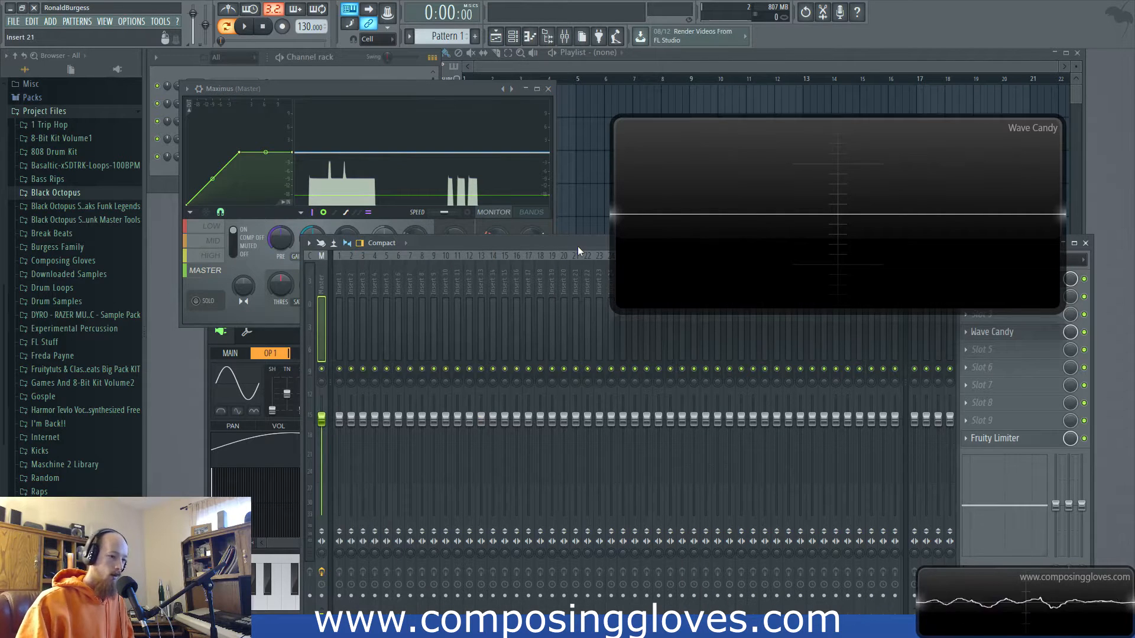
drag(955, 176, 916, 135)
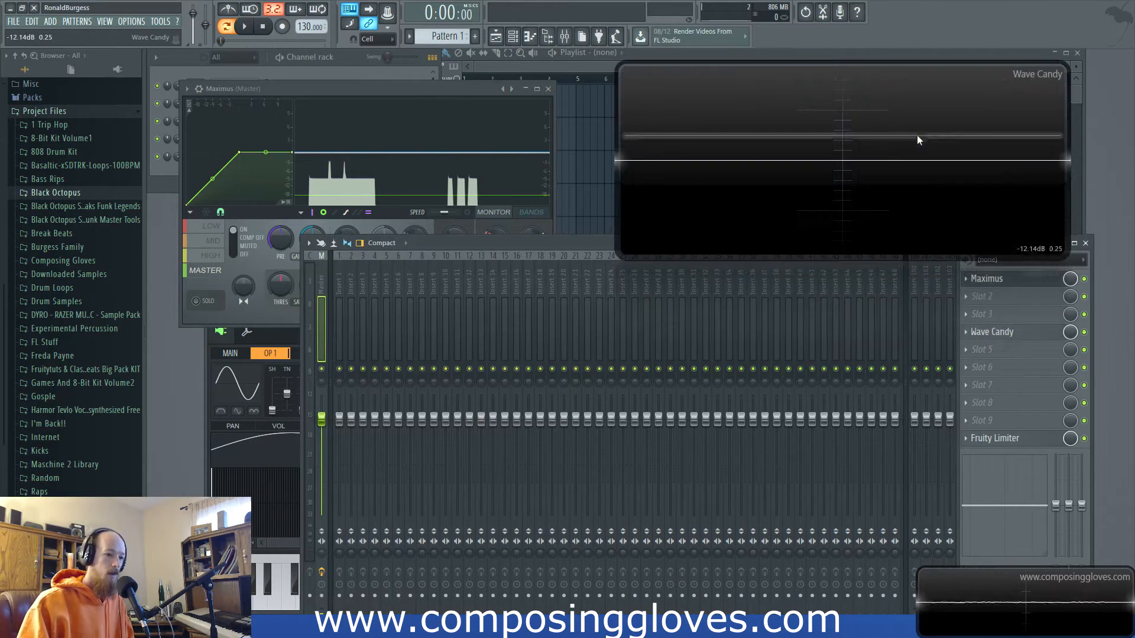
click(1008, 334)
click(1008, 334)
click(1000, 337)
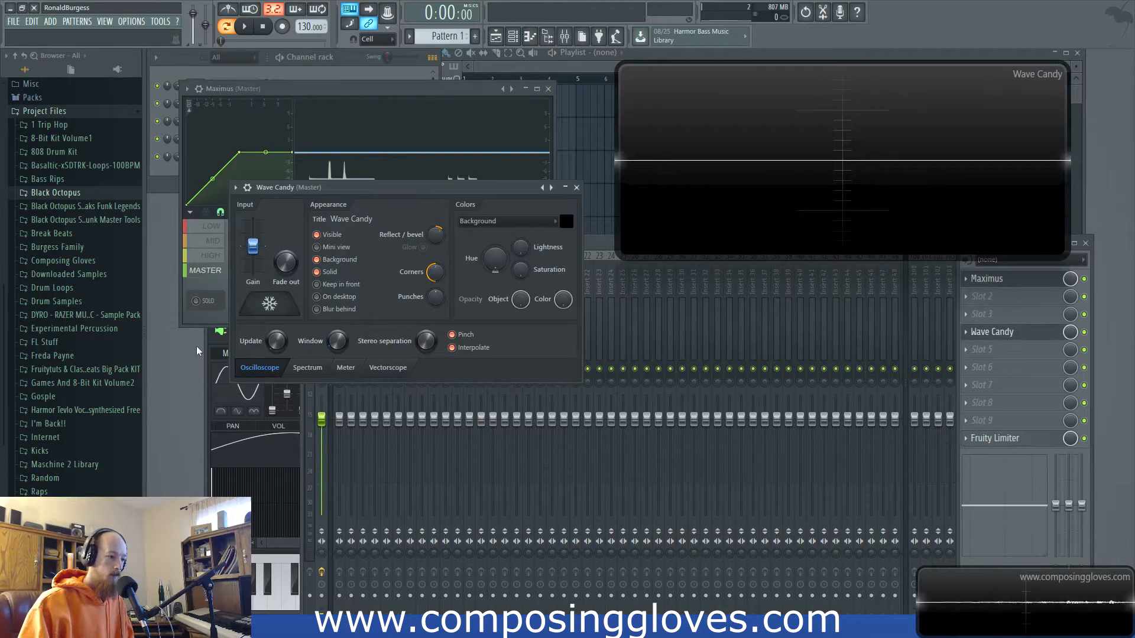
right_click(273, 343)
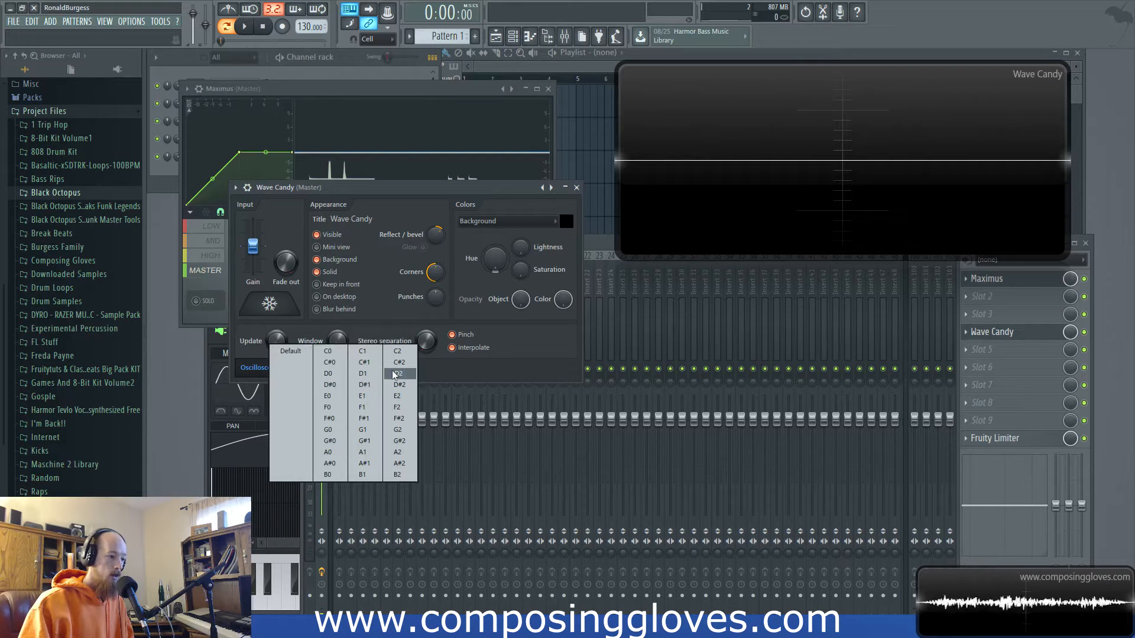
click(395, 374)
click(576, 188)
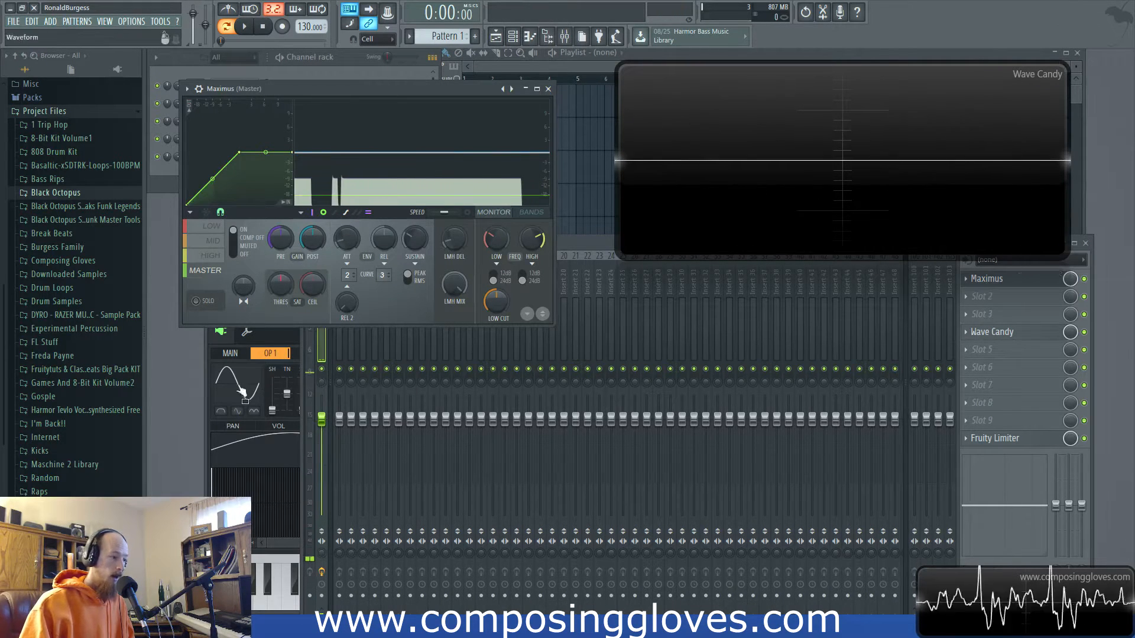
Step: Bring the Default synth window forward and place it below the Wave Candy display, clear of most of Maximus
click(270, 354)
drag(351, 317, 417, 286)
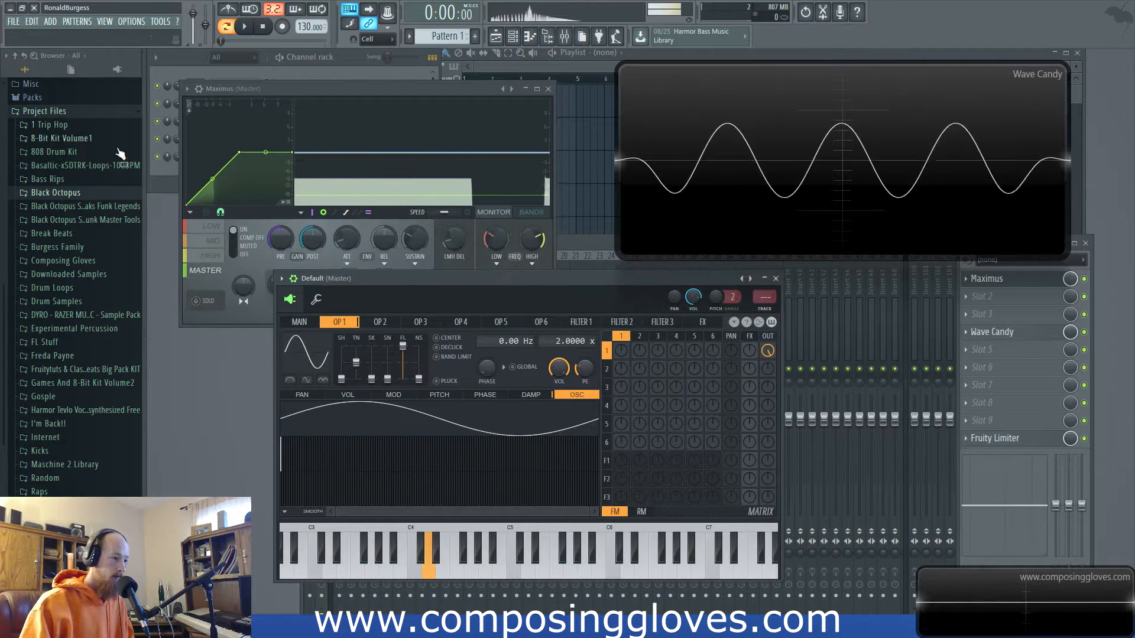
click(153, 184)
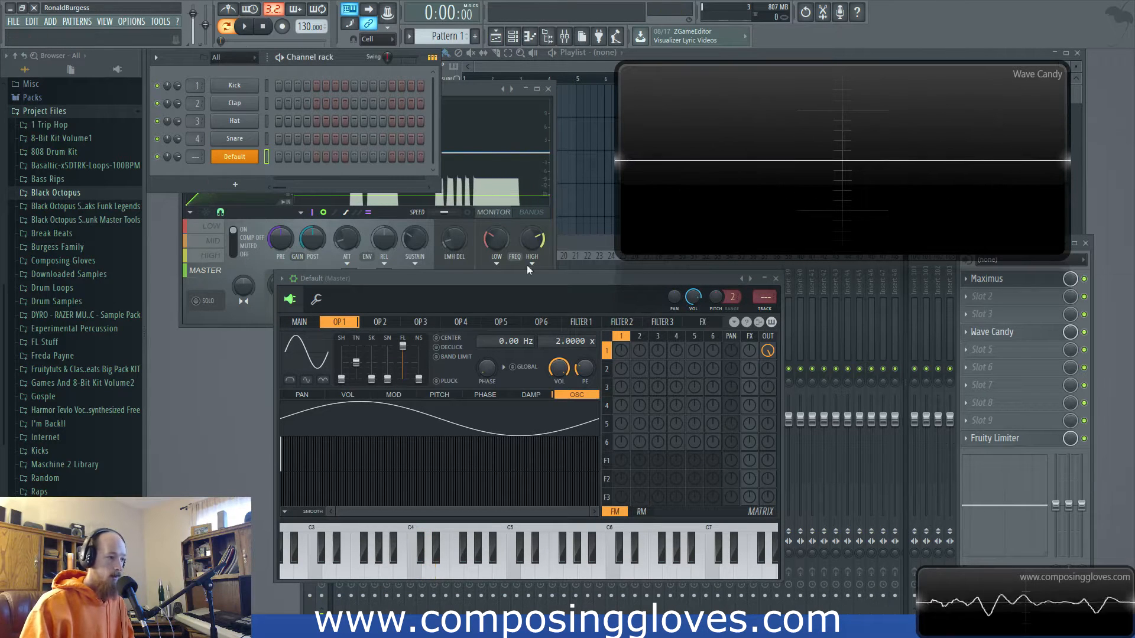
click(453, 134)
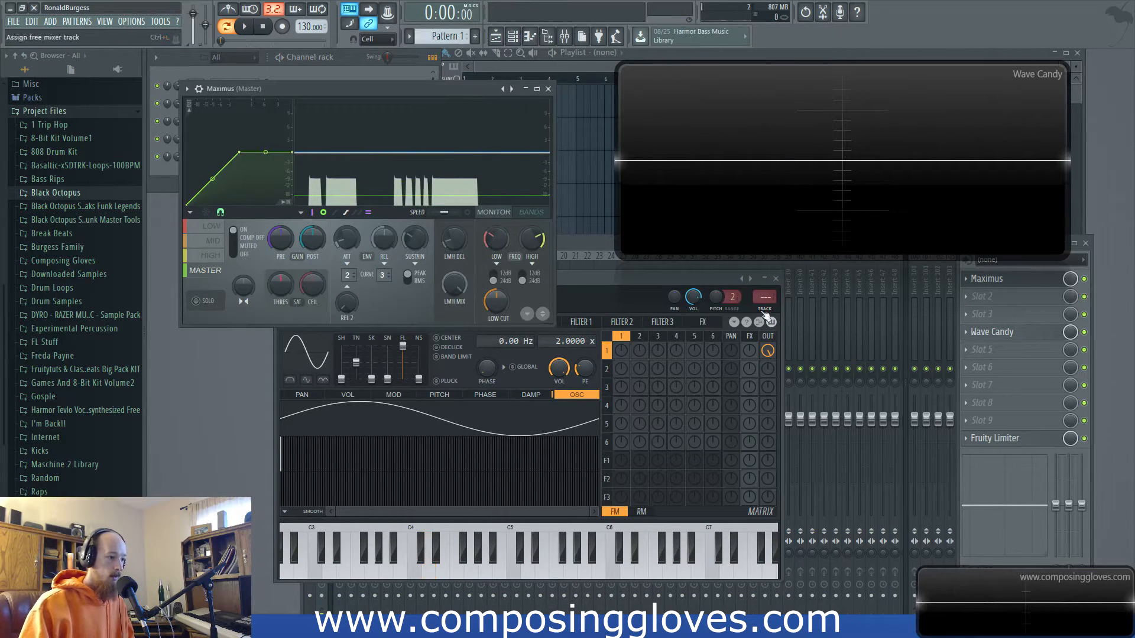
drag(661, 281, 679, 265)
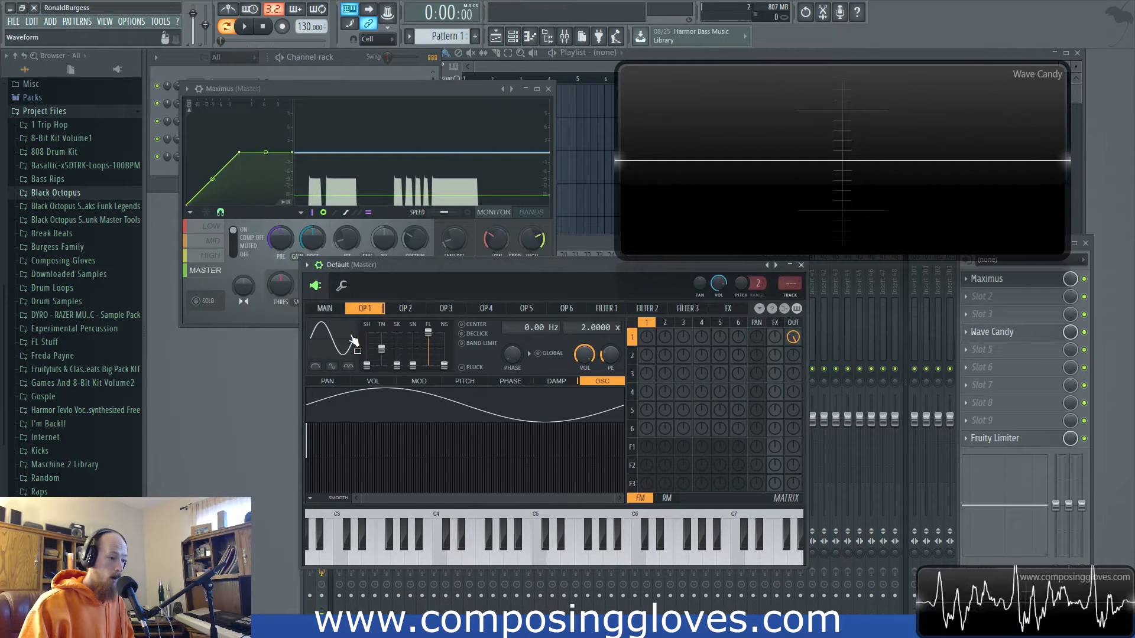
Step: Bring Maximus in front of the synth and lower its window until the channel rack's first rows are uncovered
click(407, 88)
drag(350, 88, 362, 129)
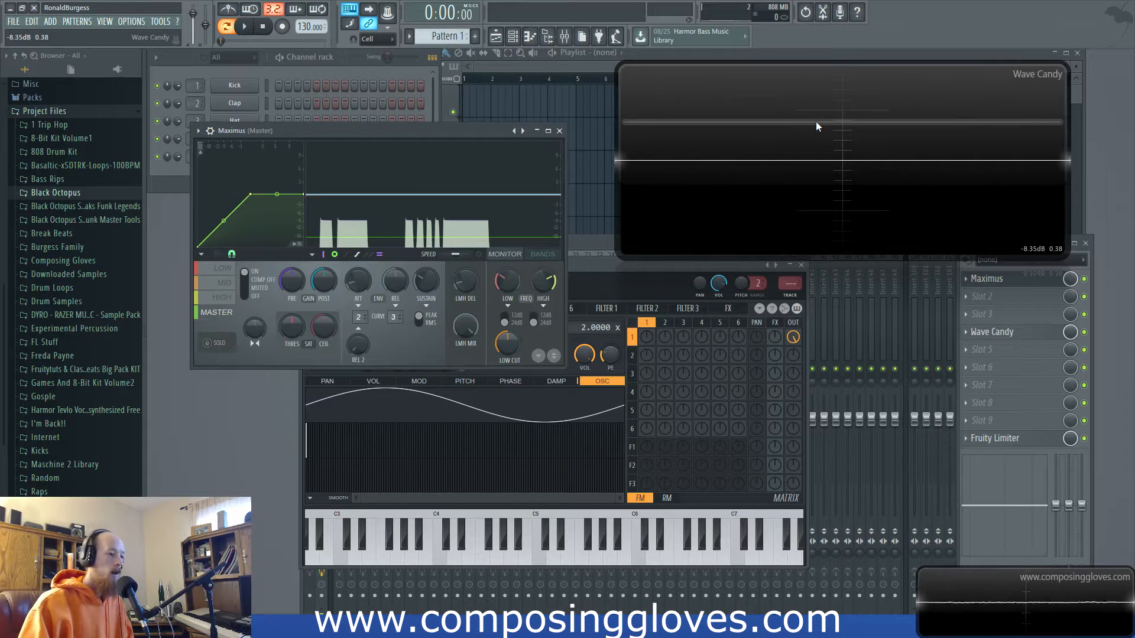
drag(431, 134, 431, 141)
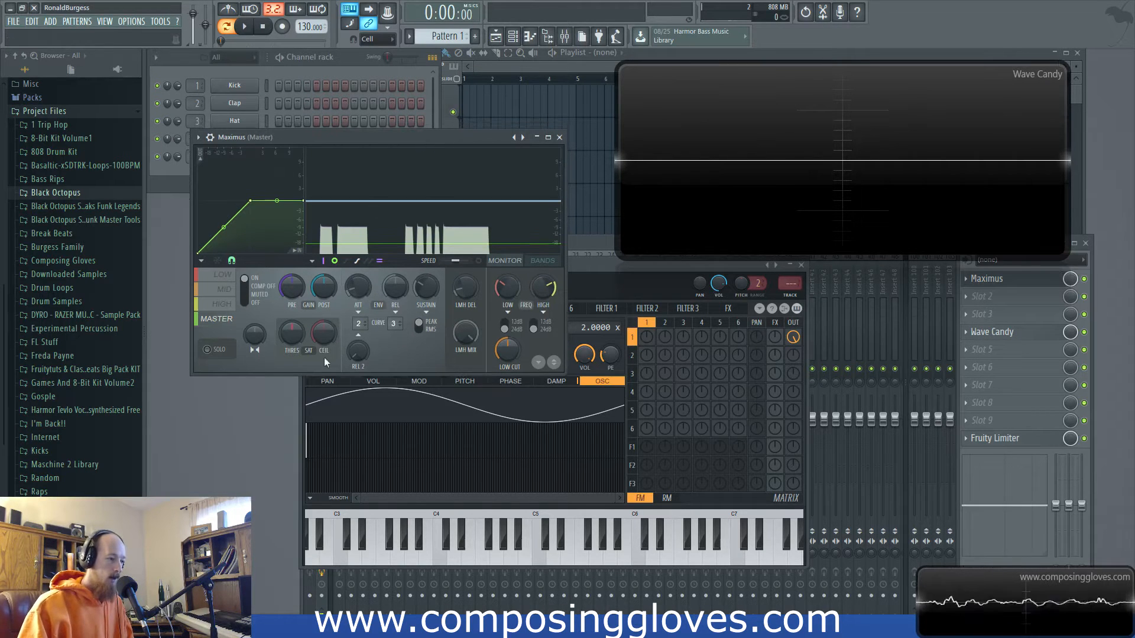
Step: Turn the Maximus master band's saturation threshold up to 100% saturation mode B and return it to no saturation
mouse_move(290, 342)
mouse_down()
mouse_move(291, 322)
mouse_move(291, 342)
mouse_up()
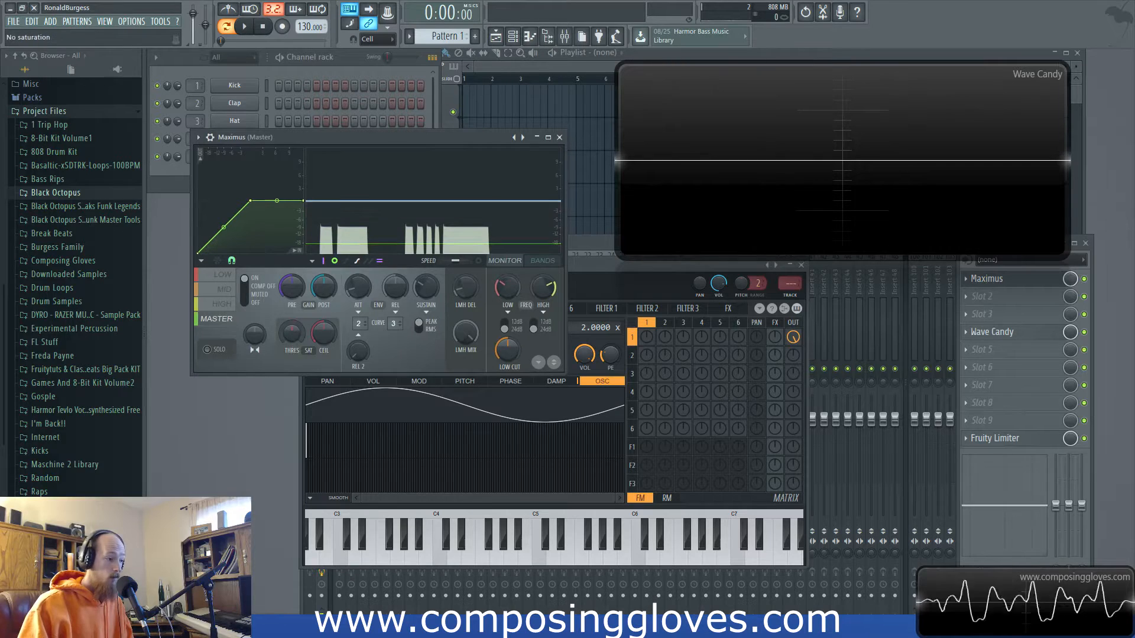
mouse_move(292, 334)
mouse_down()
mouse_move(292, 314)
mouse_move(289, 355)
mouse_up()
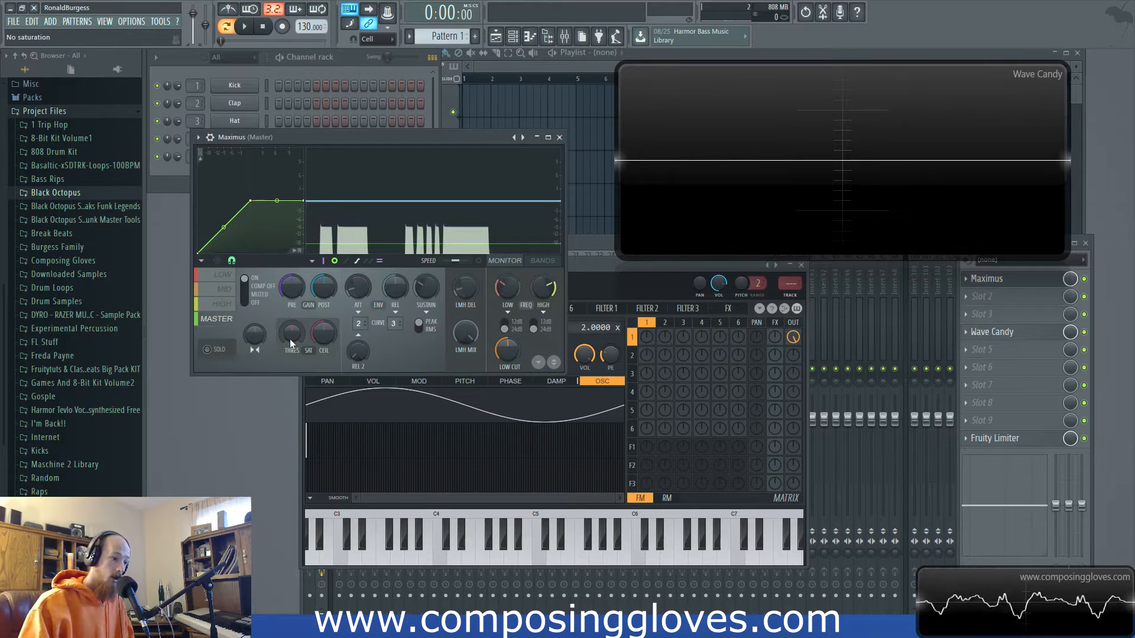
mouse_move(290, 338)
mouse_down()
mouse_move(290, 319)
mouse_move(290, 343)
mouse_up()
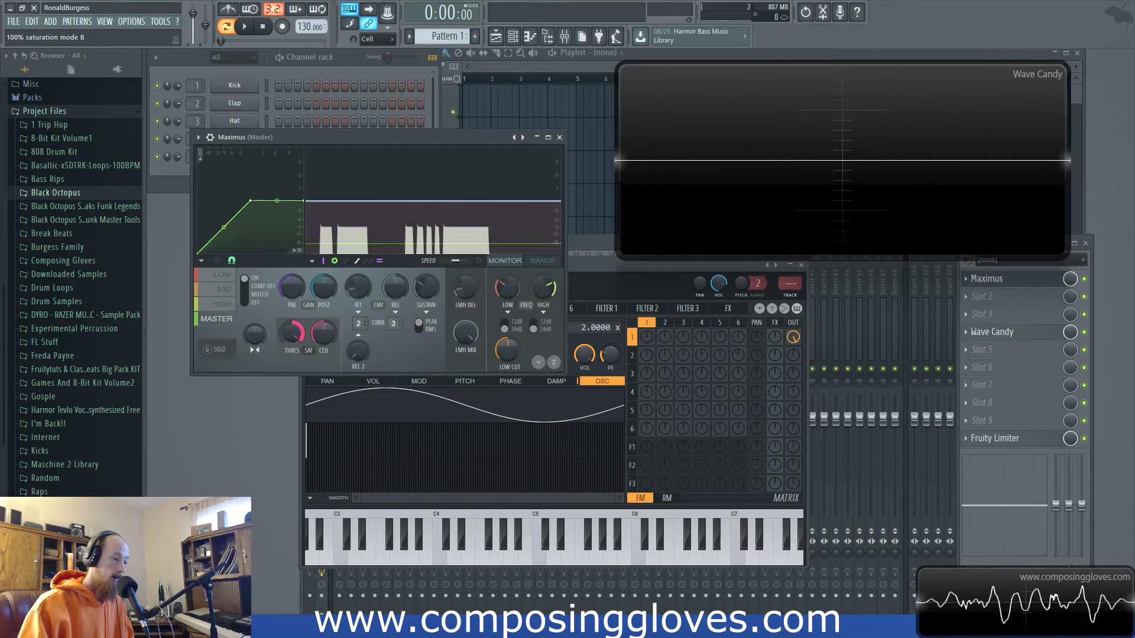
drag(297, 335, 296, 345)
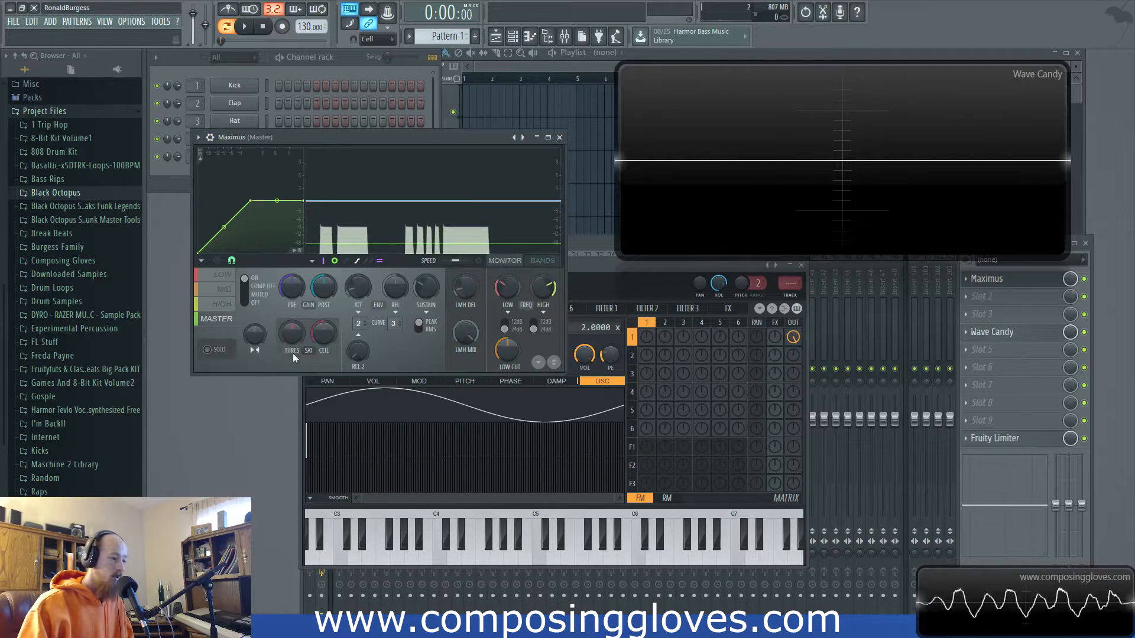
Step: Sweep the master band's saturation threshold through partial and full mode B amounts, and bring it back to the centre
drag(290, 334, 290, 302)
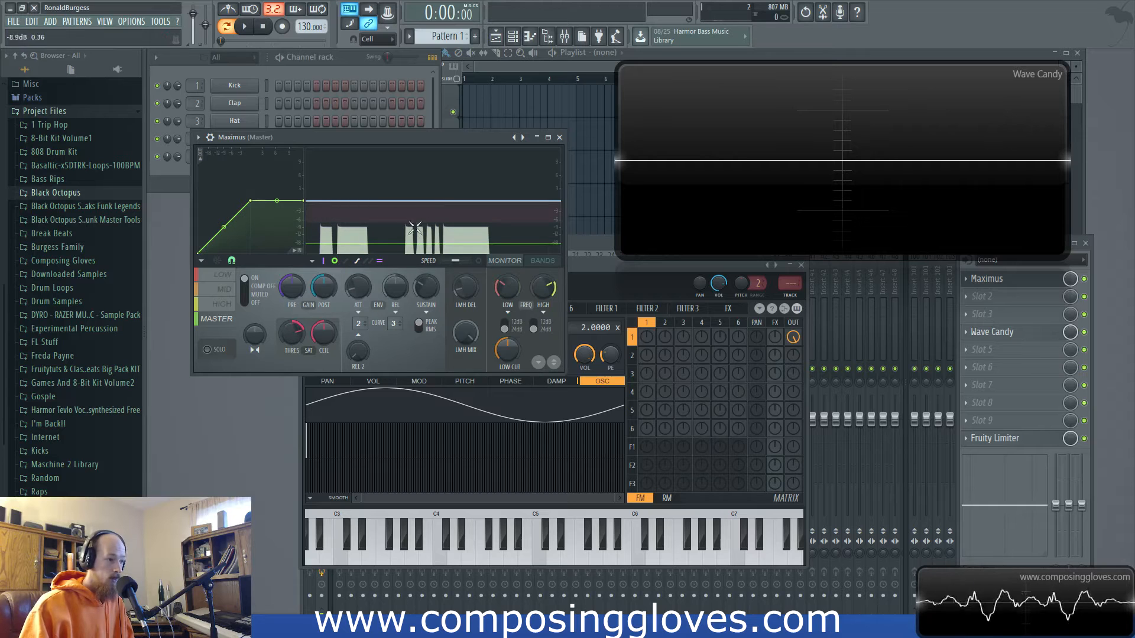
drag(290, 335, 290, 307)
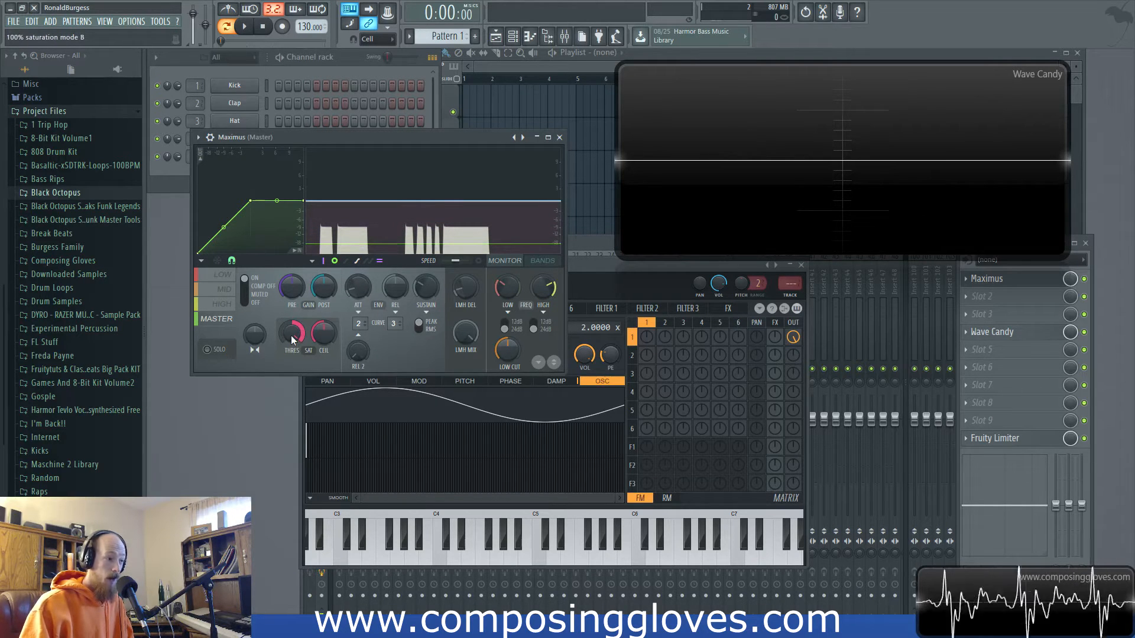
mouse_move(291, 335)
mouse_down()
mouse_move(291, 354)
mouse_move(291, 325)
mouse_up()
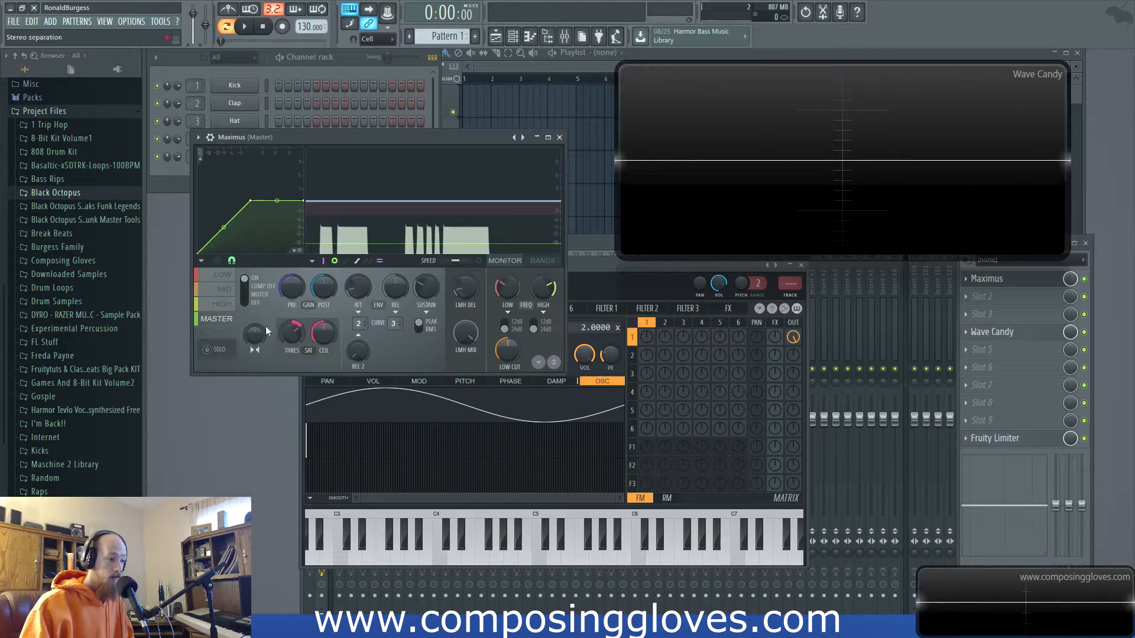
drag(296, 337, 295, 349)
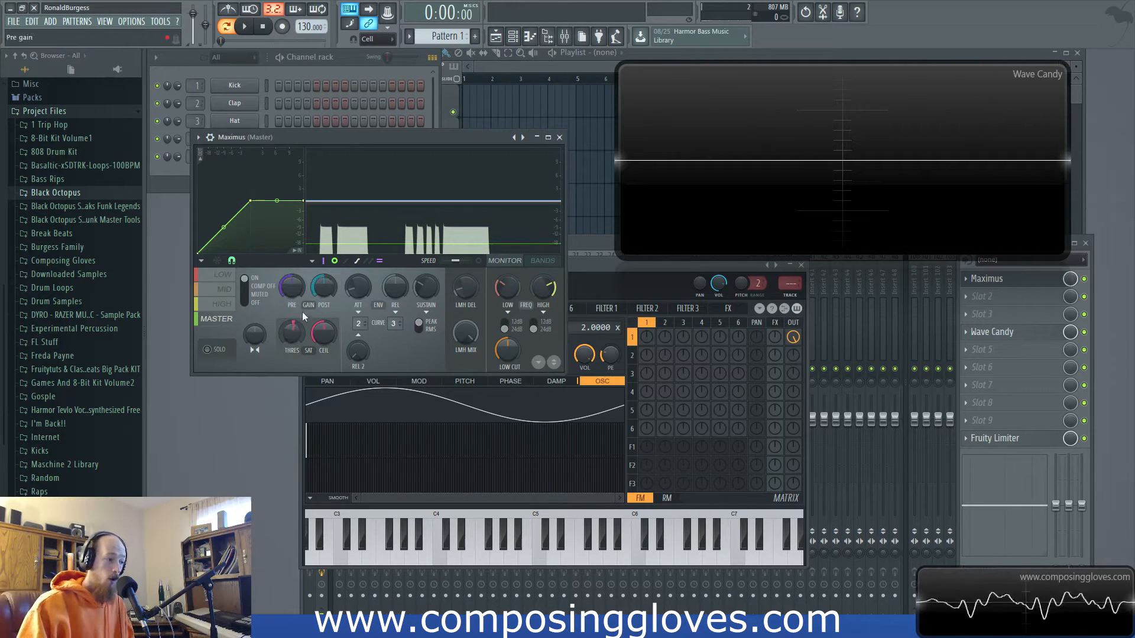
drag(289, 337, 290, 295)
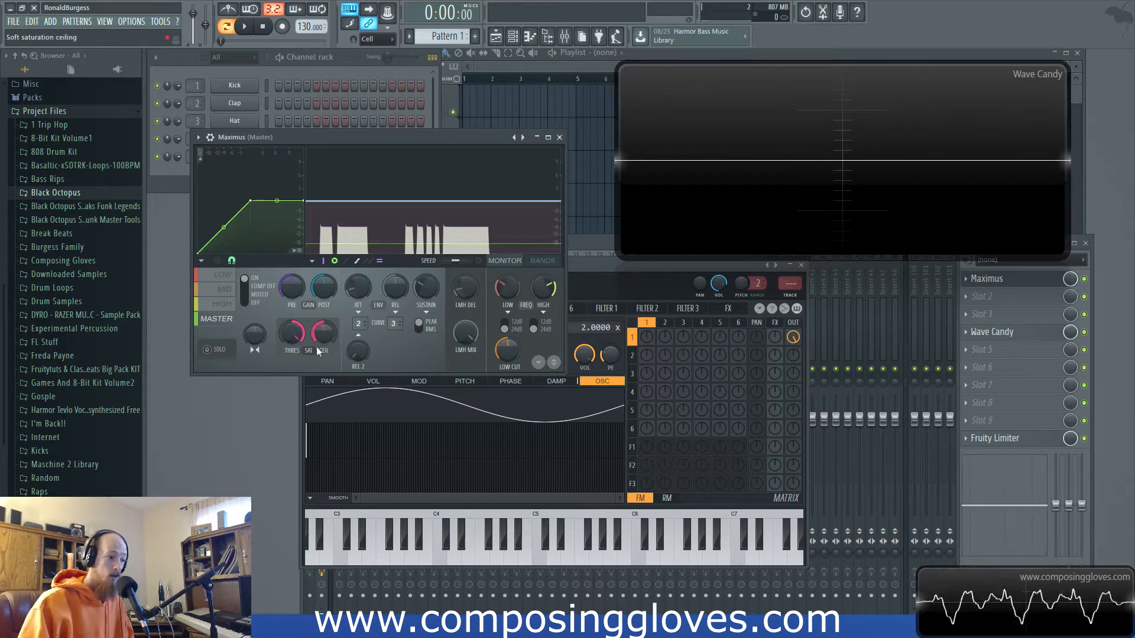
drag(295, 335, 296, 372)
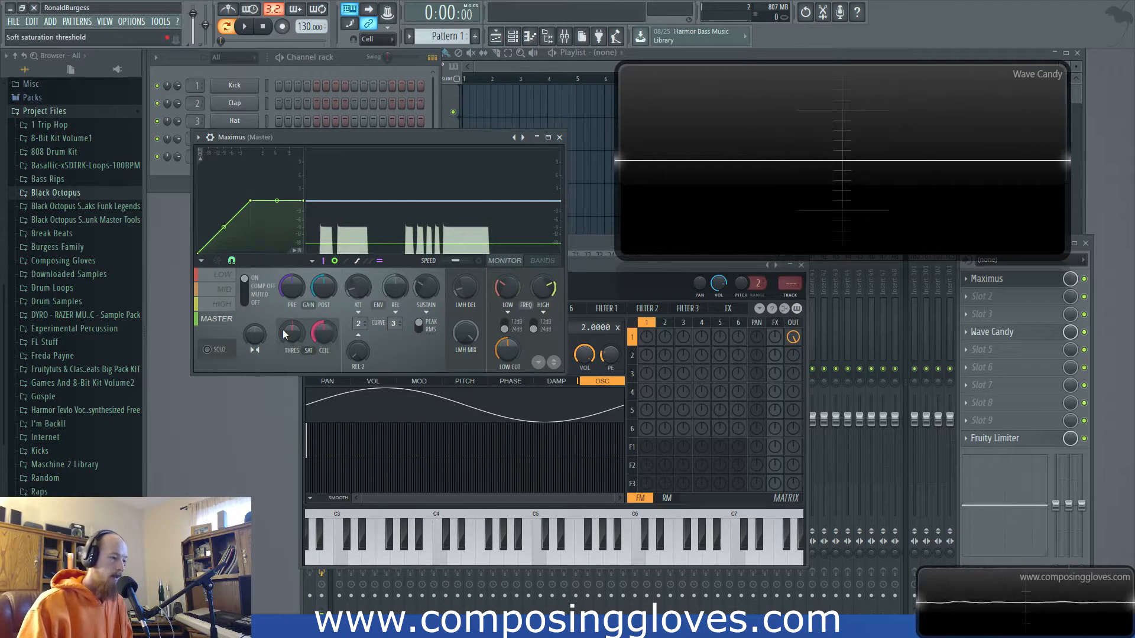
Step: Try different soft saturation ceiling amounts on the master band, and turn the saturation threshold to the side opposite mode B
mouse_move(324, 336)
mouse_down()
mouse_move(324, 352)
mouse_move(324, 336)
mouse_up()
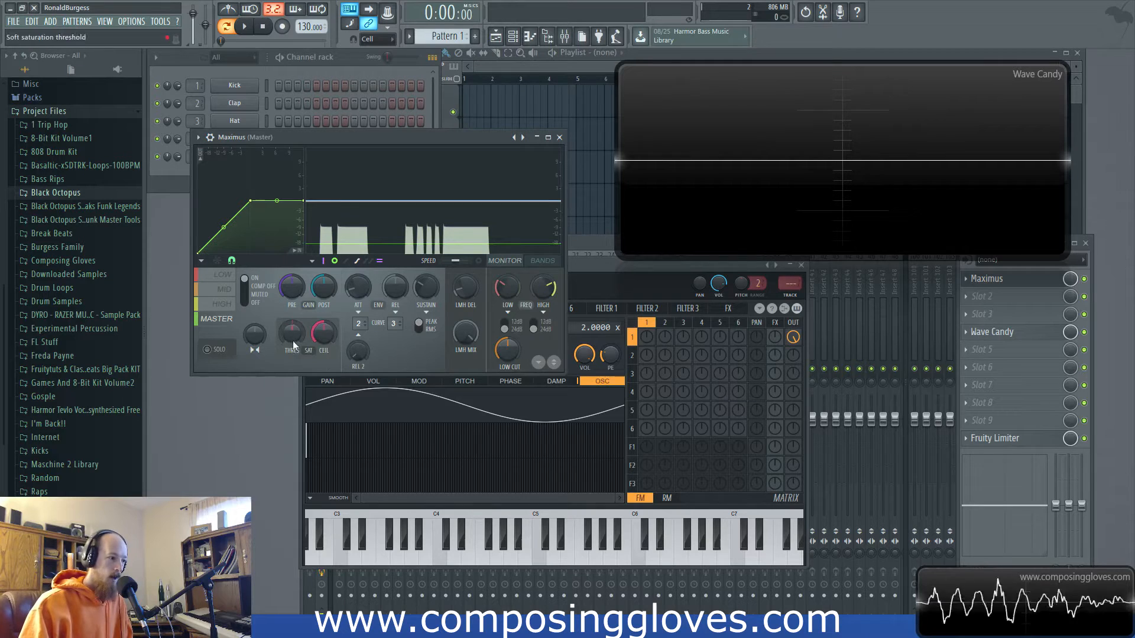
mouse_move(328, 344)
mouse_down()
mouse_move(328, 360)
mouse_move(328, 332)
mouse_up()
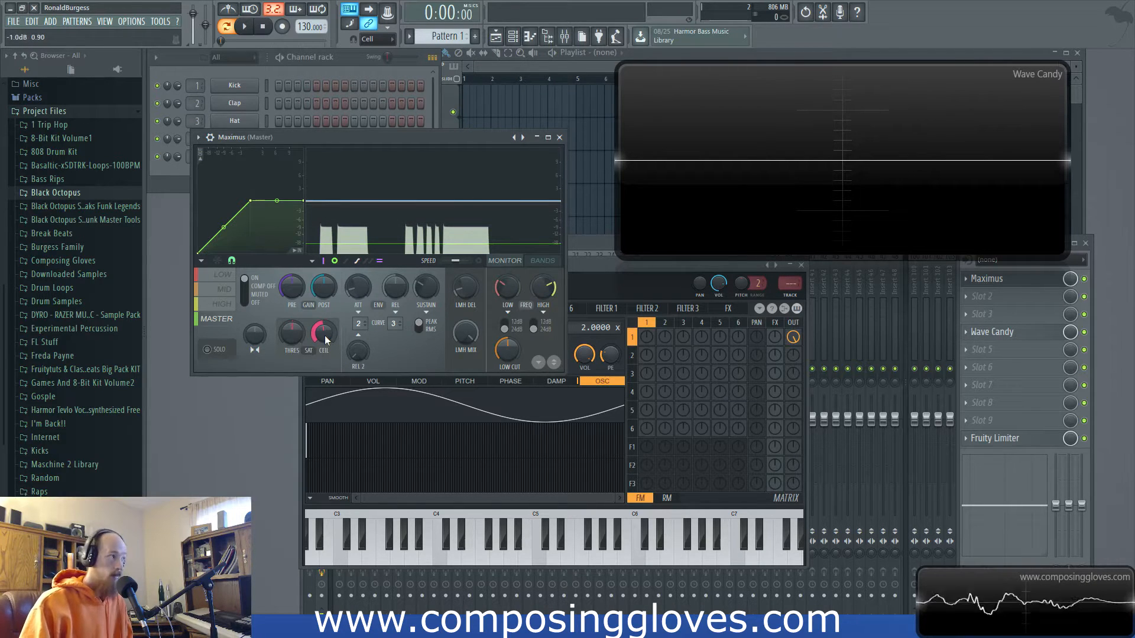
drag(328, 332, 324, 335)
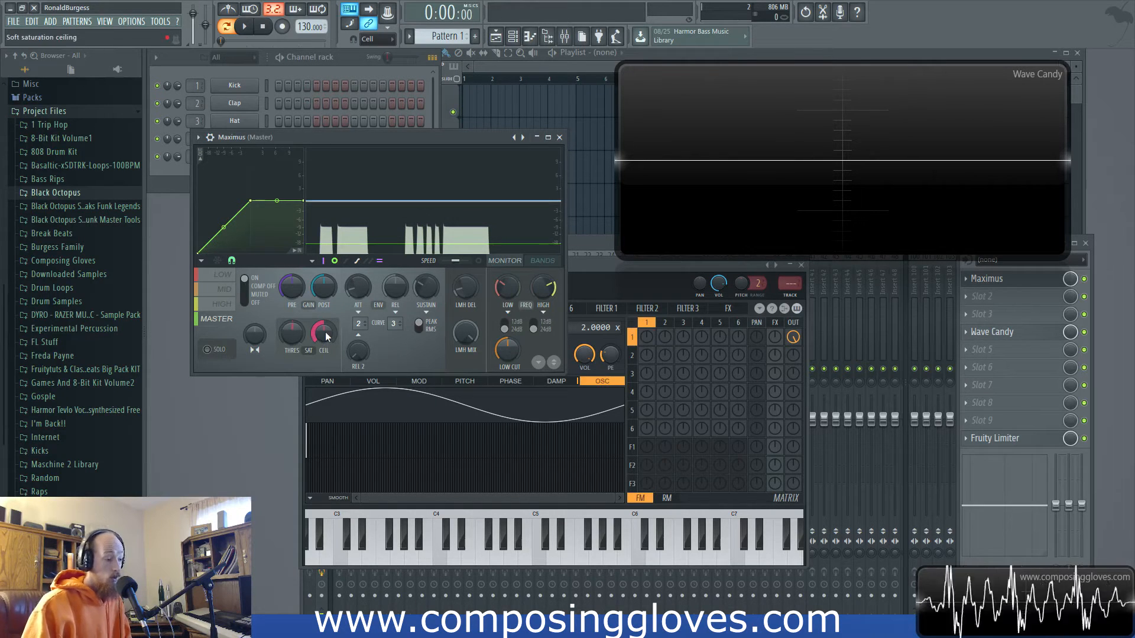
drag(291, 339, 292, 328)
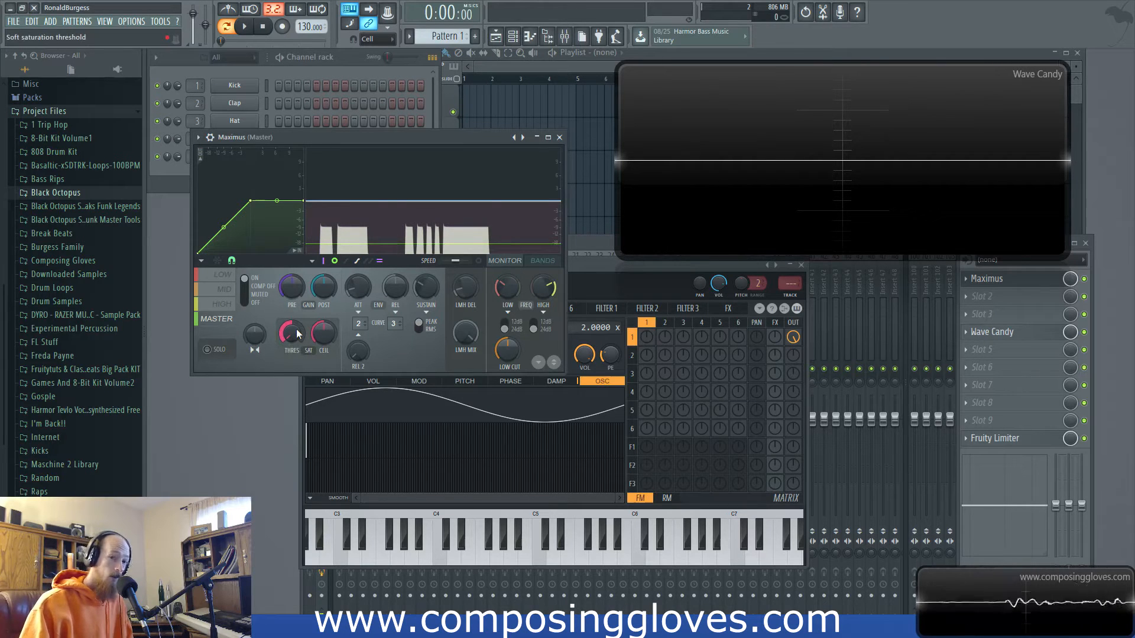
Step: Reduce the master band's mode A saturation, bring the synth window in front of Maximus, and play the D4 note several times
scroll(294, 329, down, 4)
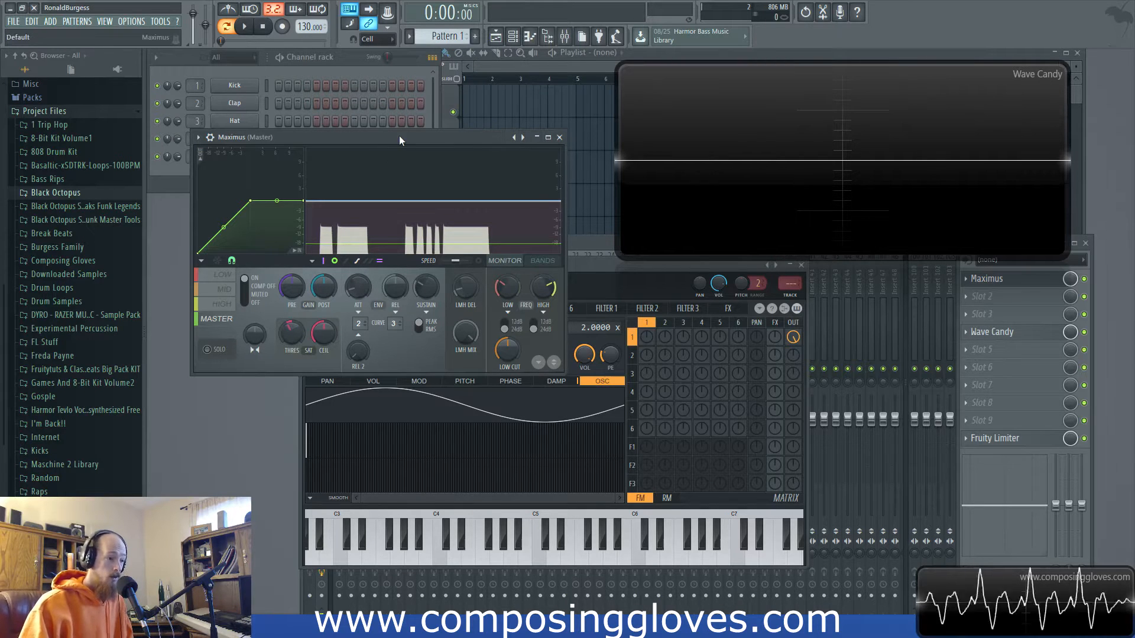
drag(399, 136, 421, 138)
drag(600, 263, 596, 234)
key(x)
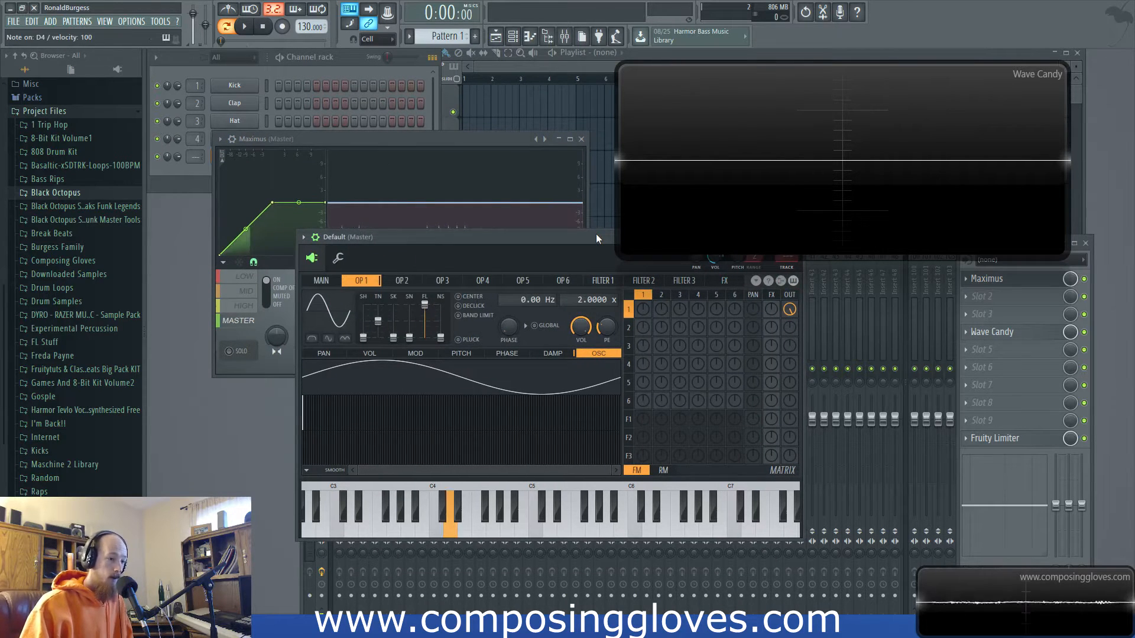
key(x)
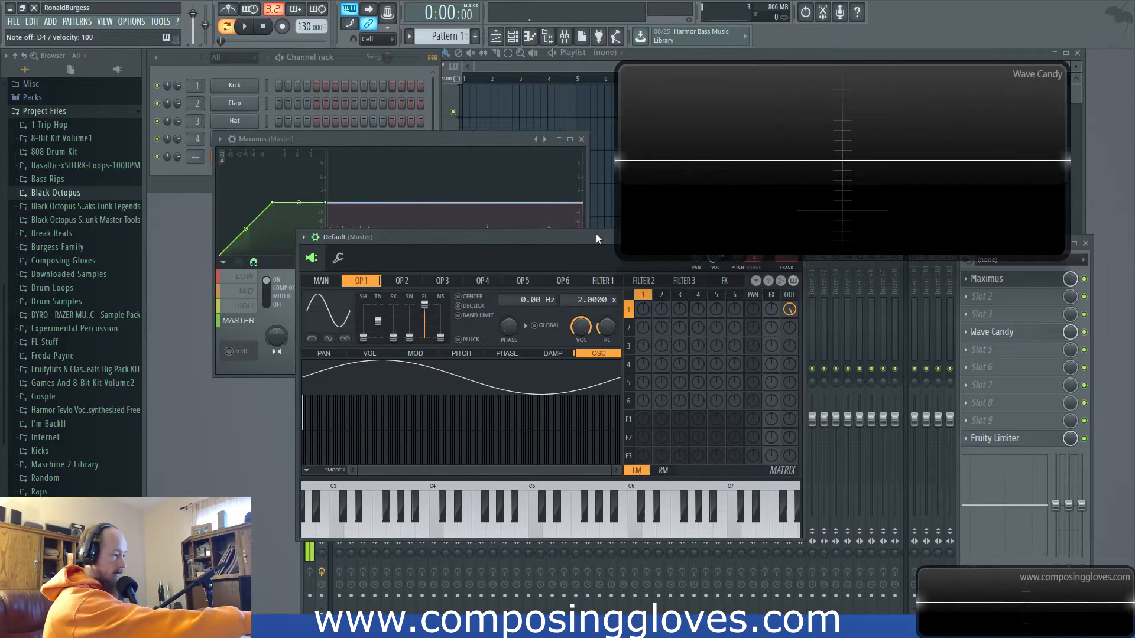
key(x)
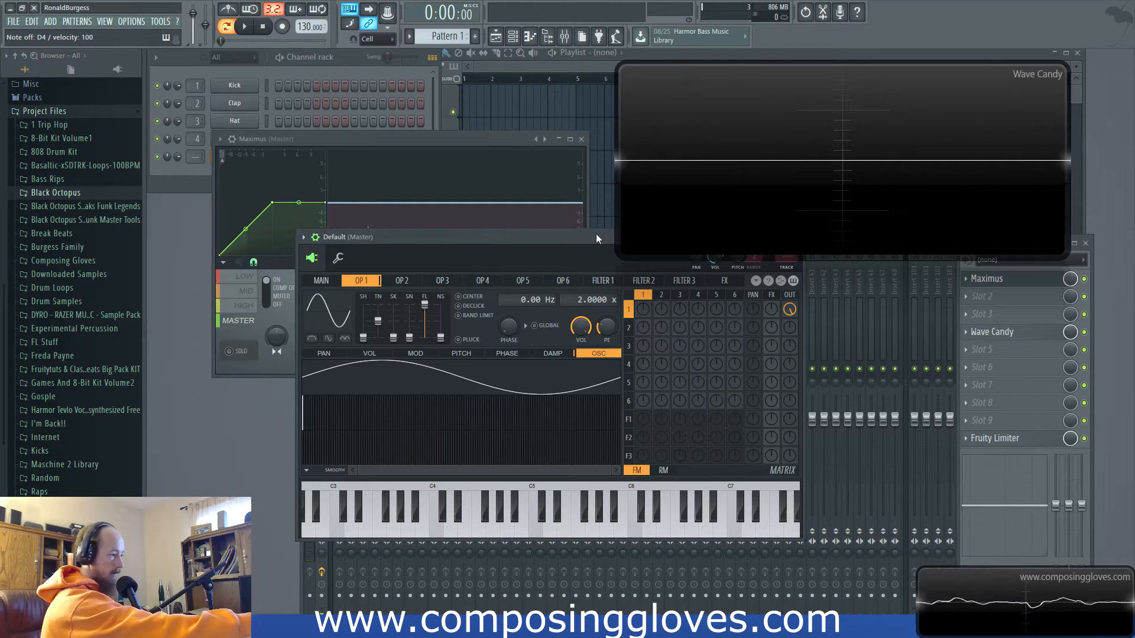
key(x)
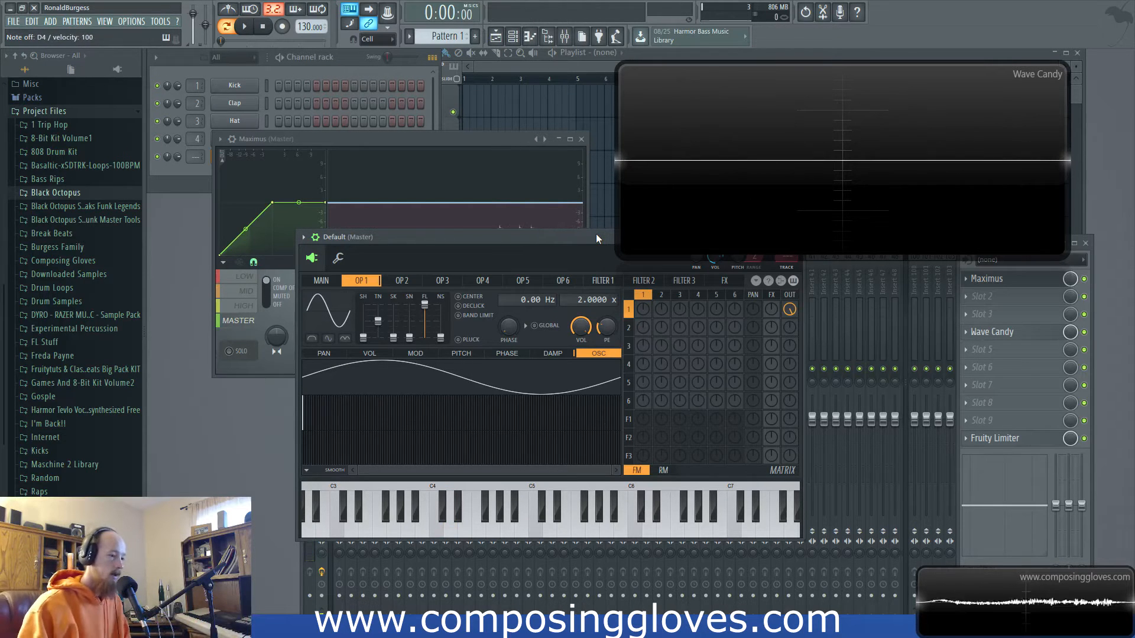
Step: Lower the synth window slightly, bring Maximus back in front of it, and play D4 again
drag(547, 237, 566, 259)
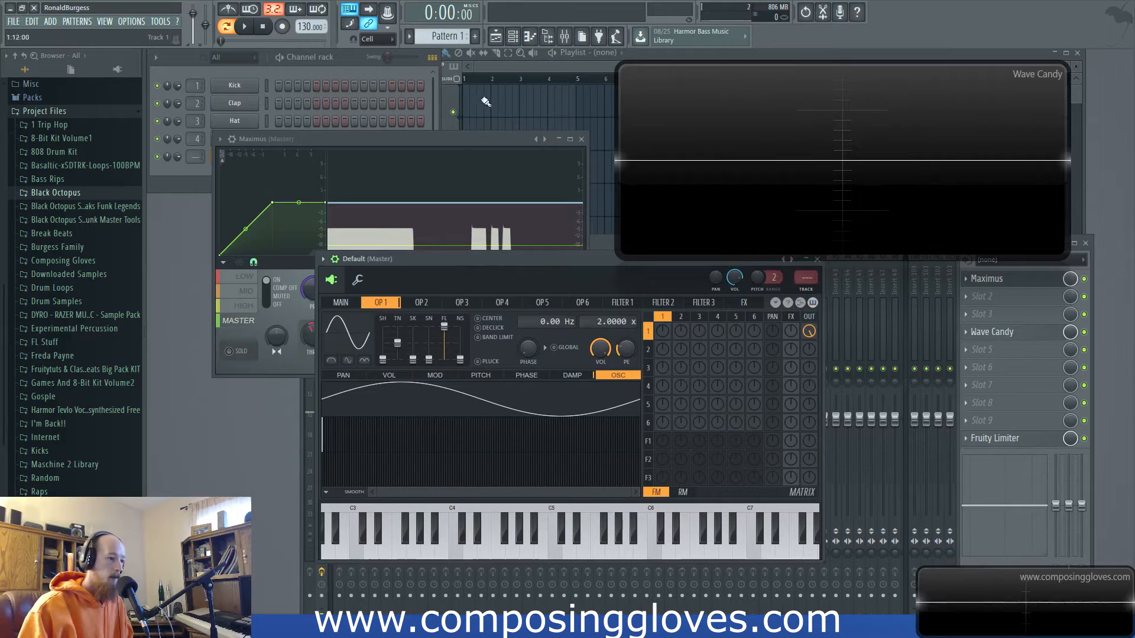
click(457, 140)
key(x)
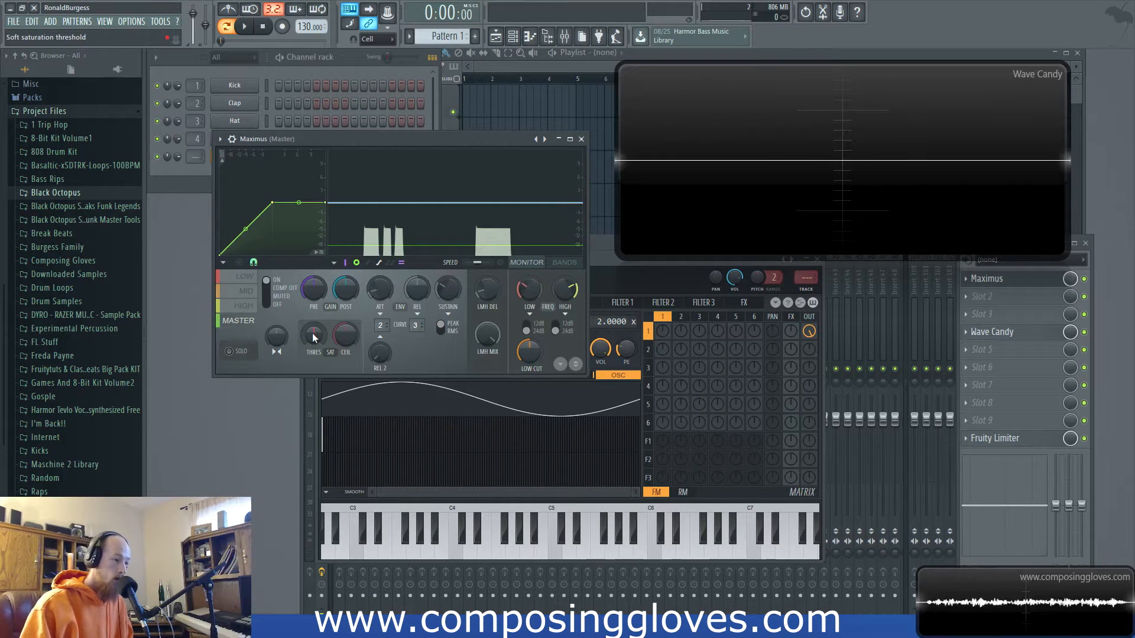
Step: Try small mode A amounts, including 26%, on the master band's saturation threshold, and return it to no saturation
drag(313, 337, 313, 331)
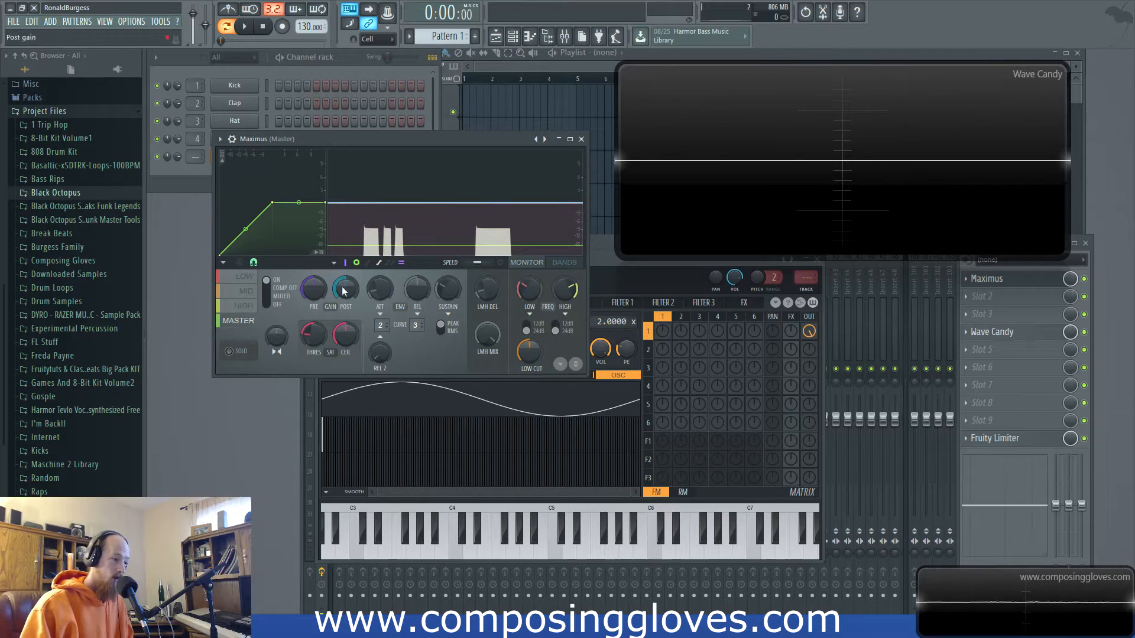
mouse_move(310, 337)
mouse_down()
mouse_move(310, 359)
mouse_move(310, 349)
mouse_up()
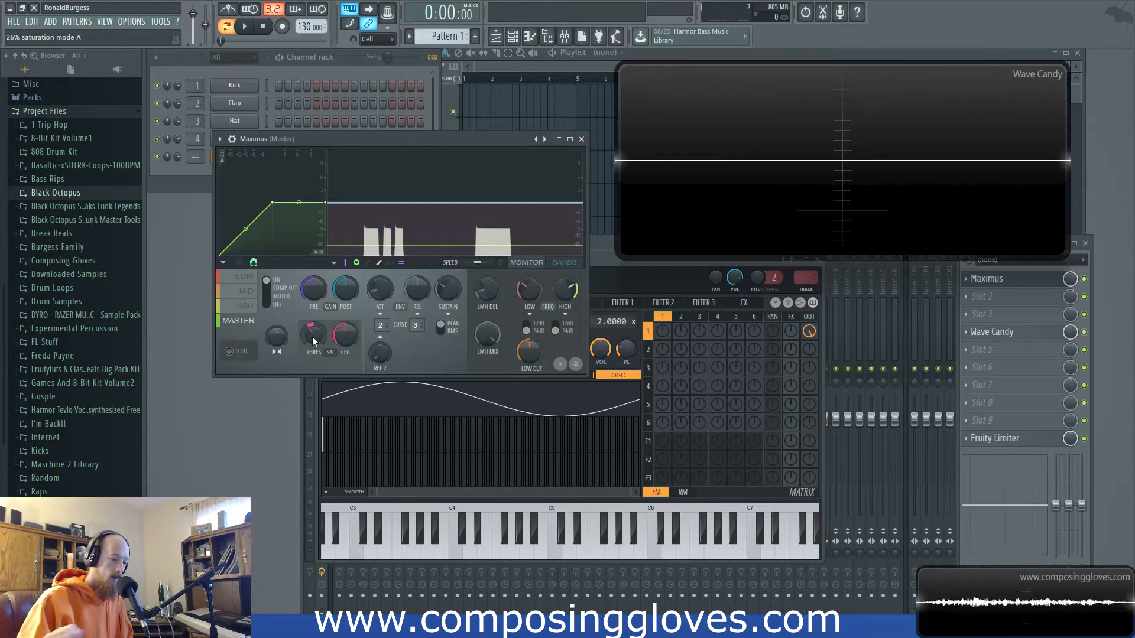
drag(312, 335, 312, 363)
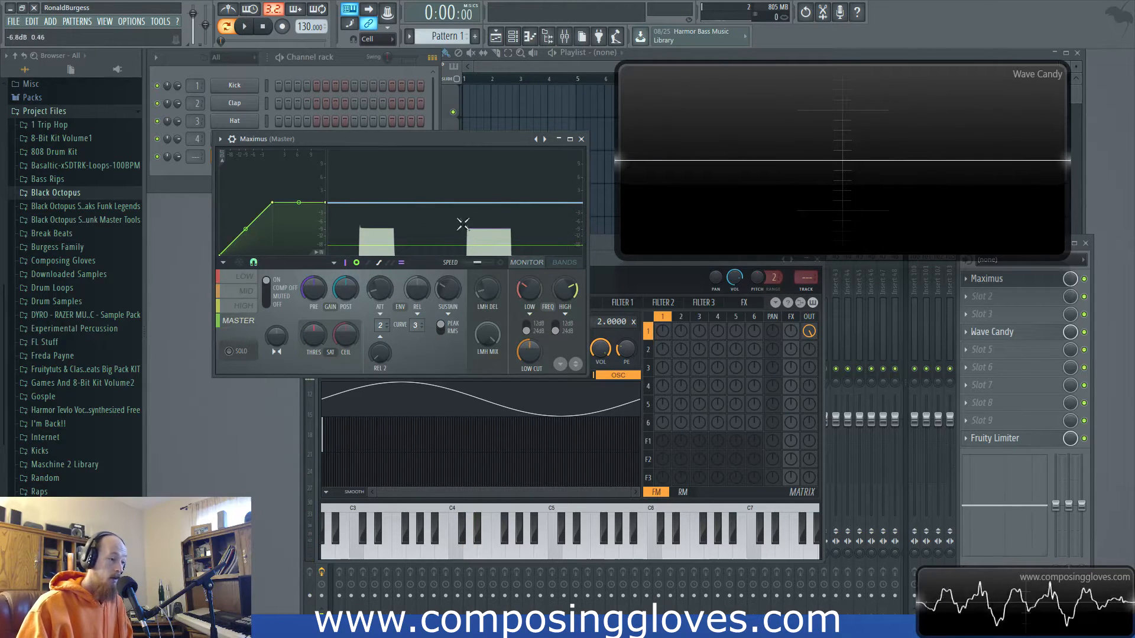
Step: Raise the level line in the Maximus display, and compare 100% saturation mode A with no saturation on the master threshold while playing D4
right_click(254, 225)
click(310, 236)
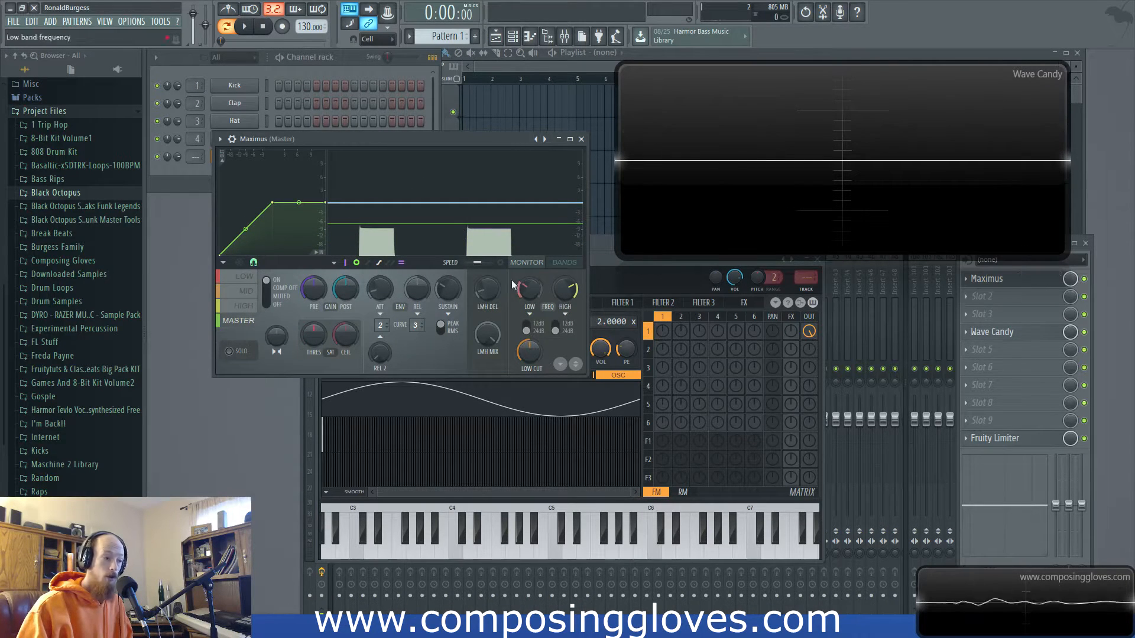
mouse_move(318, 332)
mouse_down()
mouse_move(318, 365)
mouse_move(319, 335)
mouse_up()
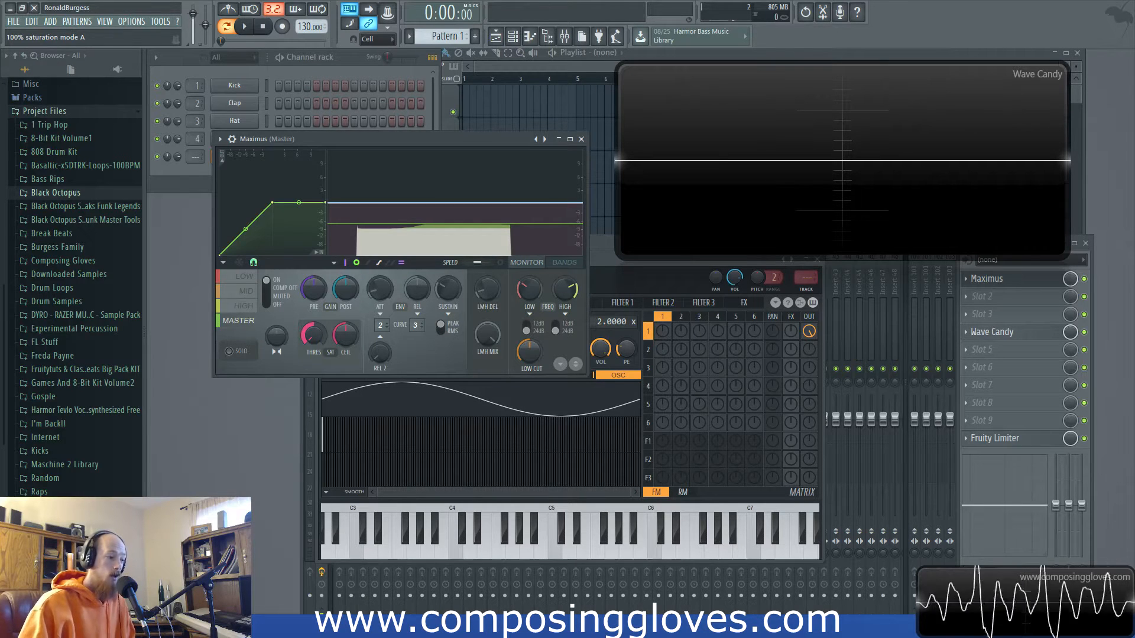
drag(317, 338, 317, 279)
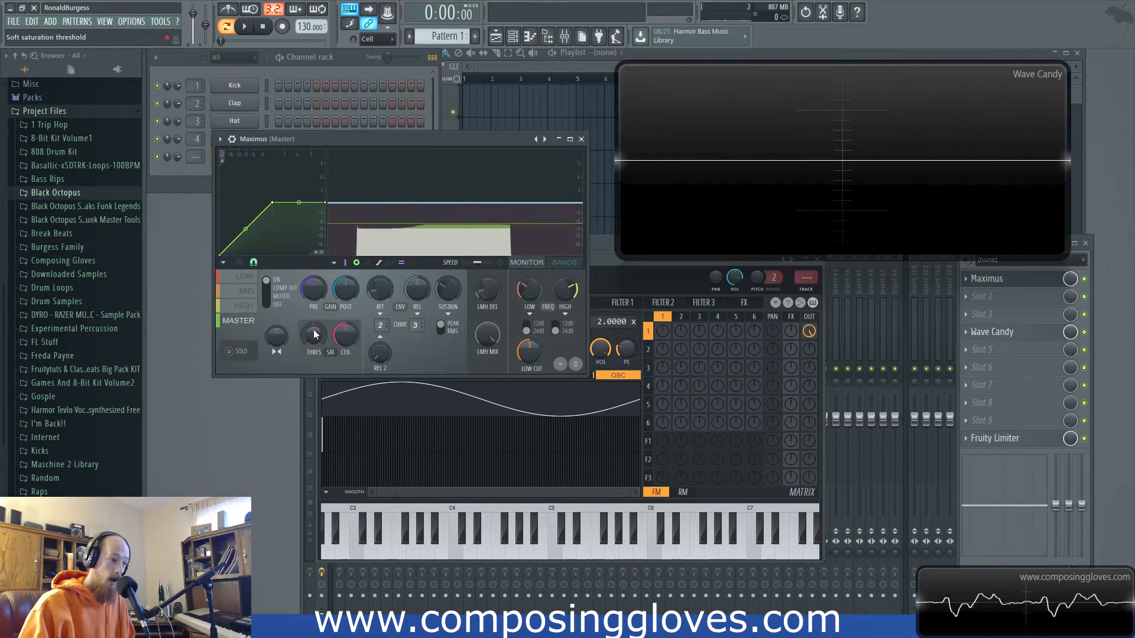
key(x)
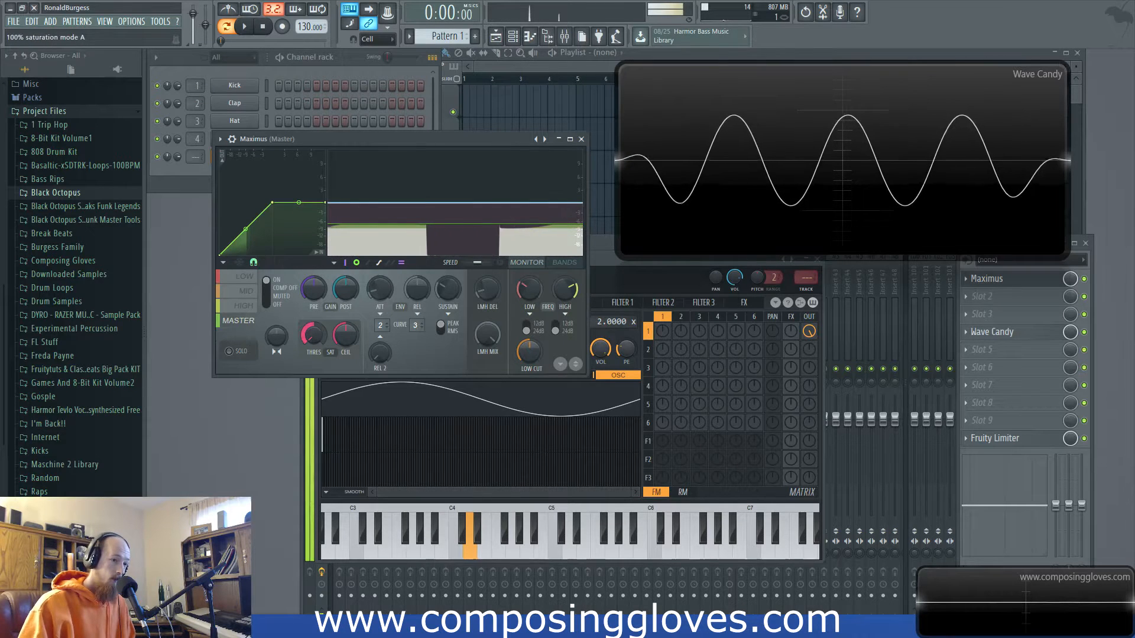
mouse_move(313, 335)
mouse_down()
mouse_move(313, 325)
mouse_move(313, 340)
mouse_up()
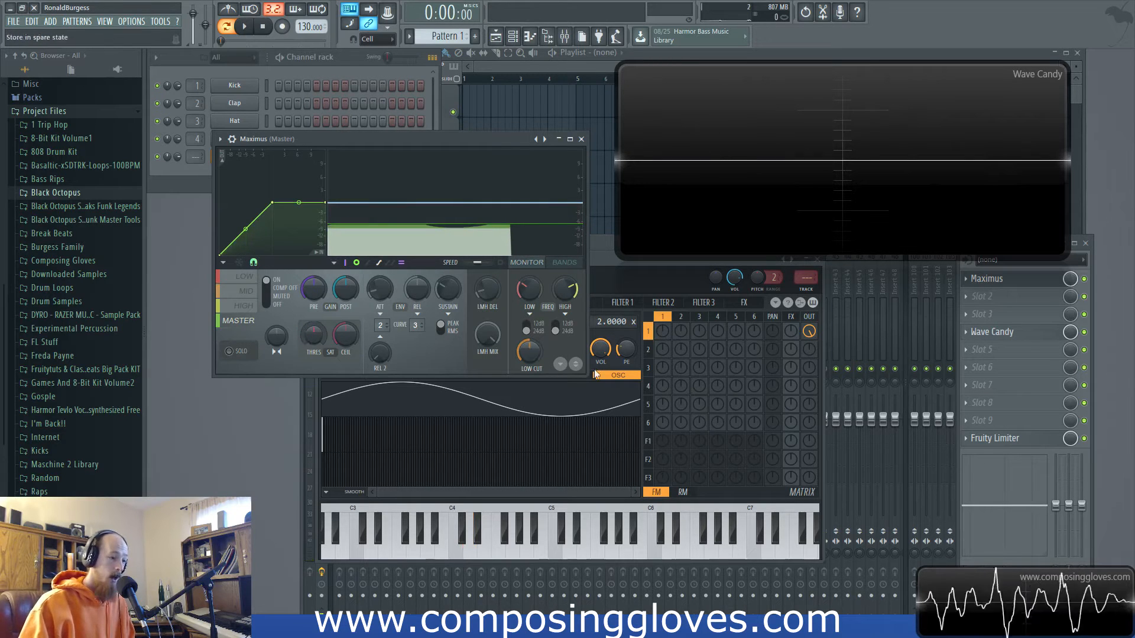
Step: Bring the synth in front, lower its window to uncover more of Maximus, and play the E4 note
click(605, 260)
drag(591, 265, 587, 304)
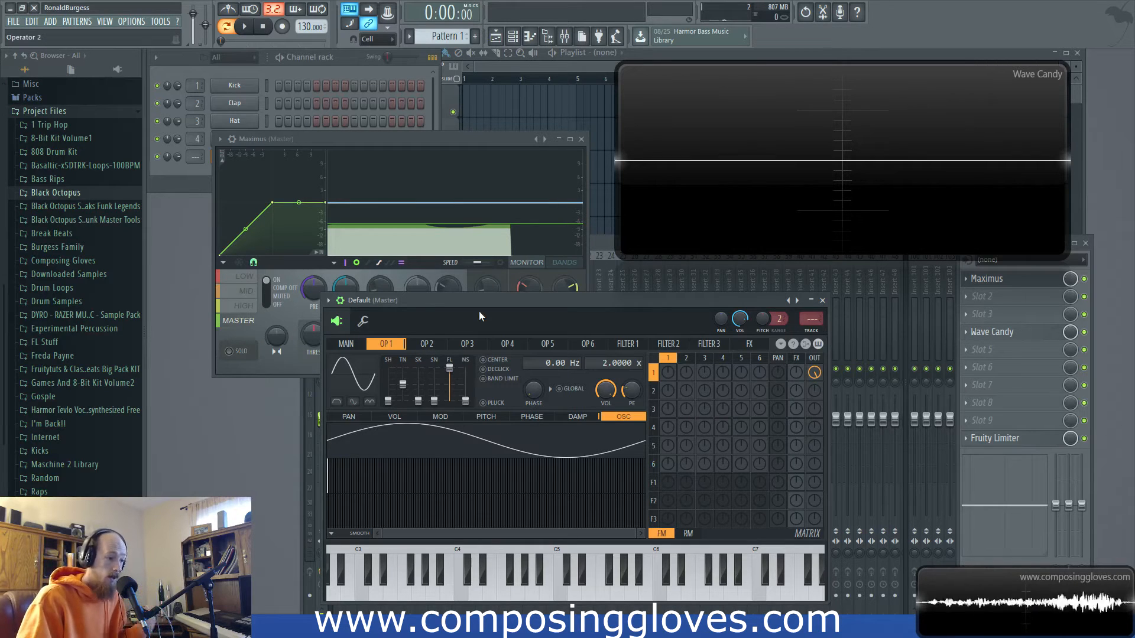
key(c)
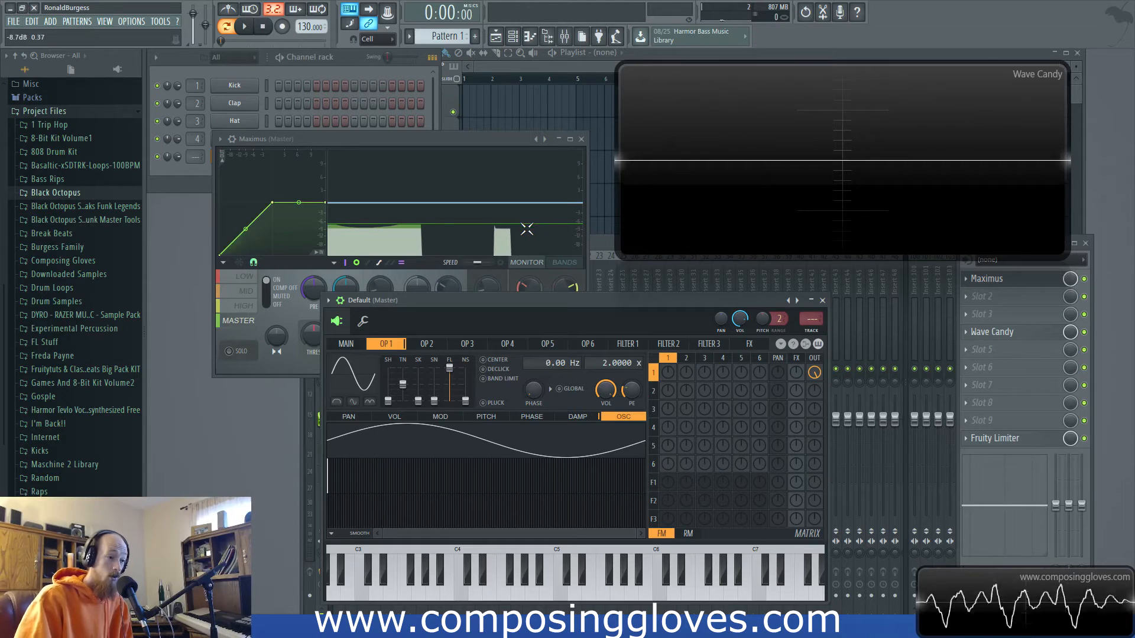
Step: Bring Maximus in front and shift its window left, then sweep the saturation threshold to 100% mode A and back to no saturation
click(483, 136)
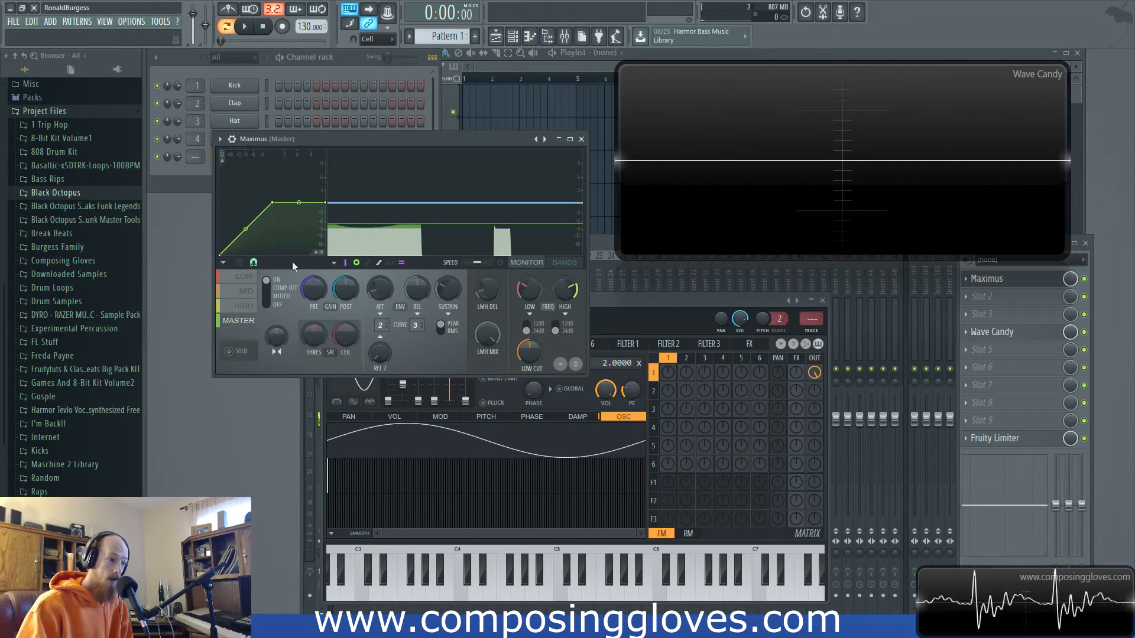
click(334, 351)
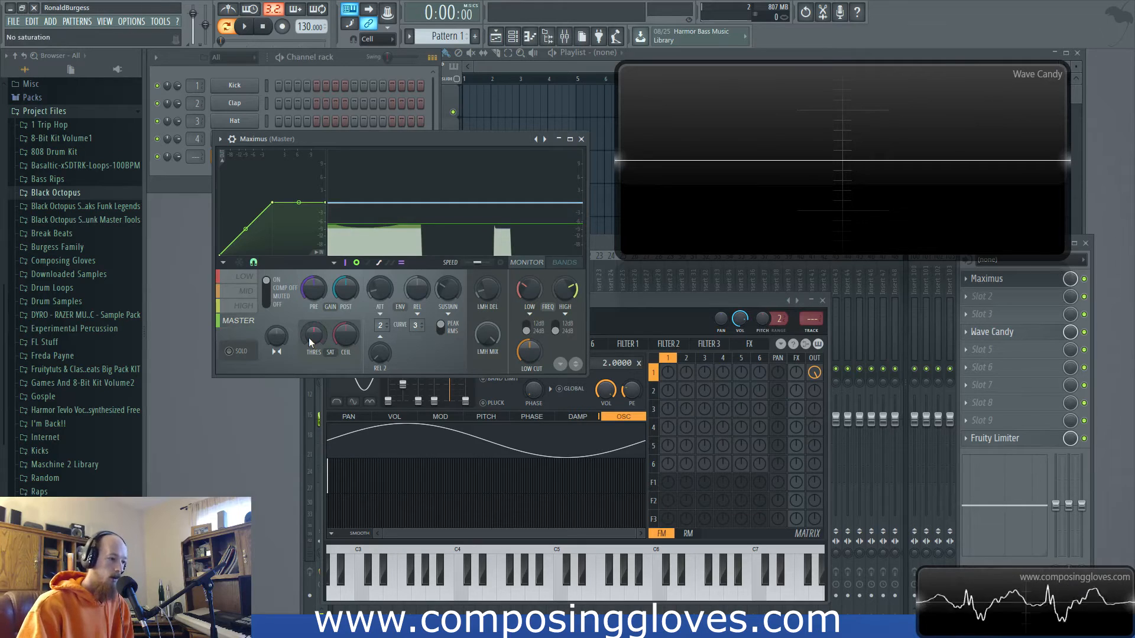
drag(423, 139, 410, 150)
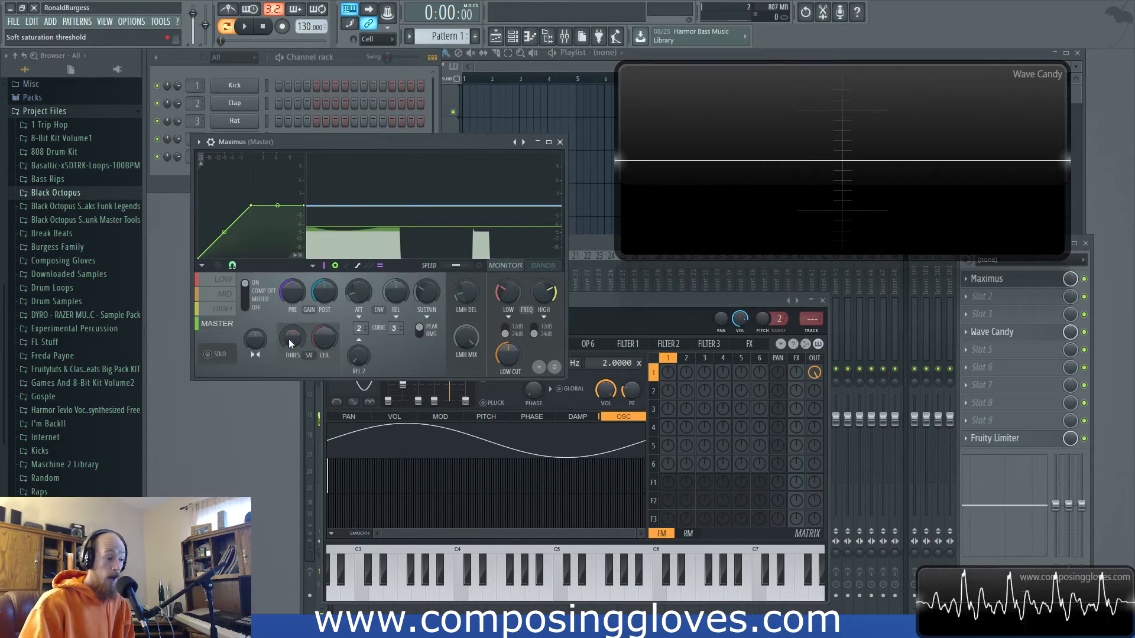
mouse_move(289, 339)
mouse_down()
mouse_move(290, 350)
mouse_move(297, 342)
mouse_up()
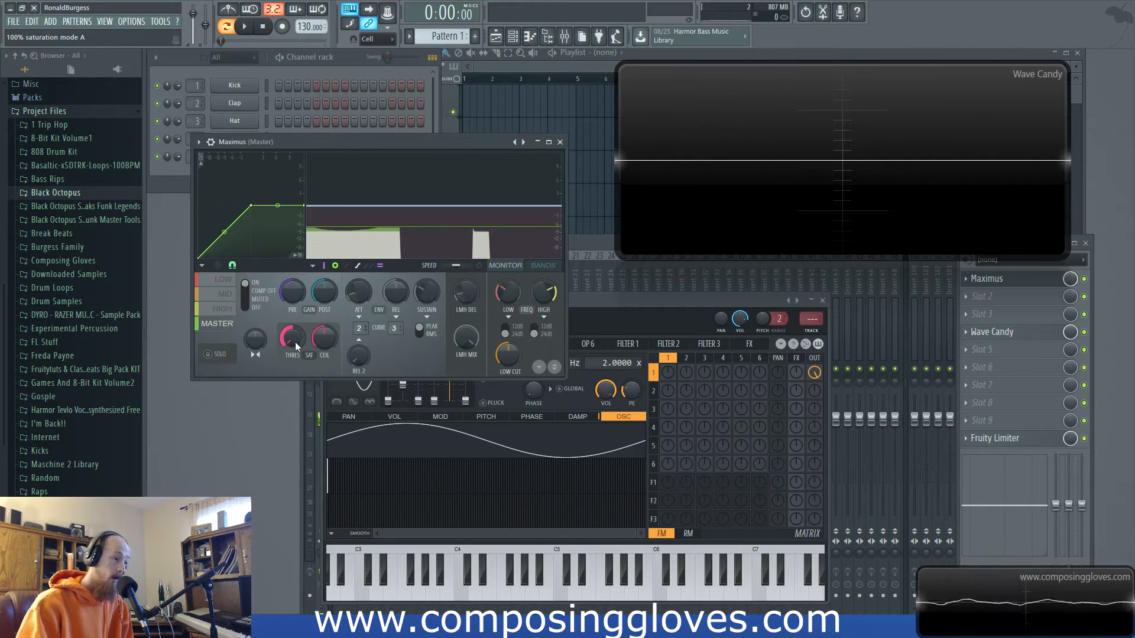
drag(295, 342, 296, 317)
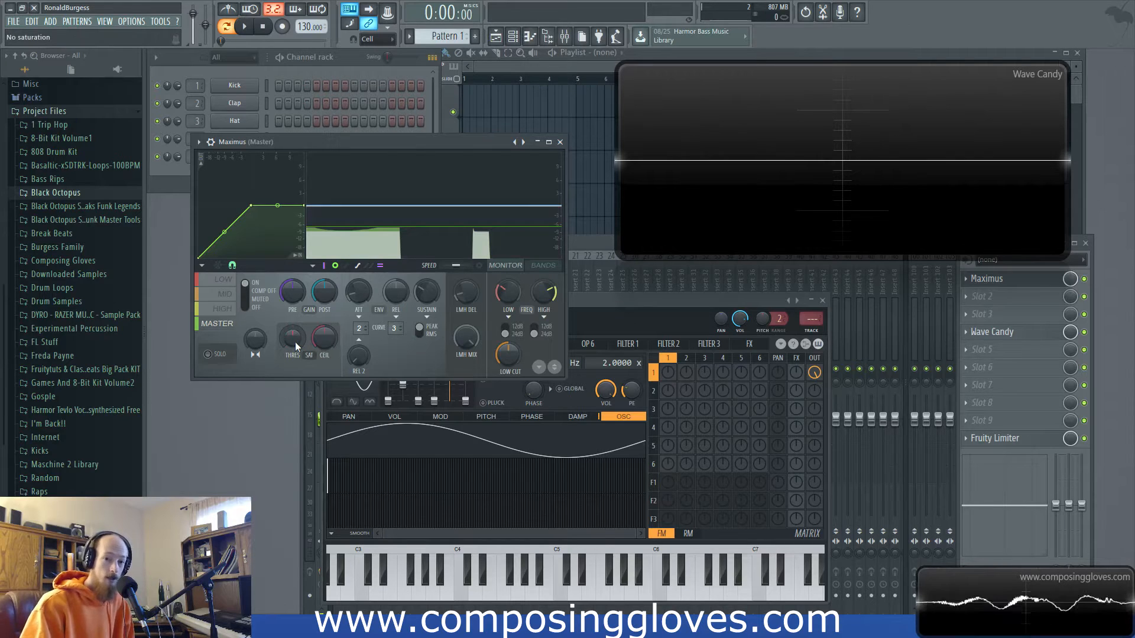
Step: Play E4 and D4 without saturation, turn the saturation threshold far into mode B, and return it to the centre
key(c)
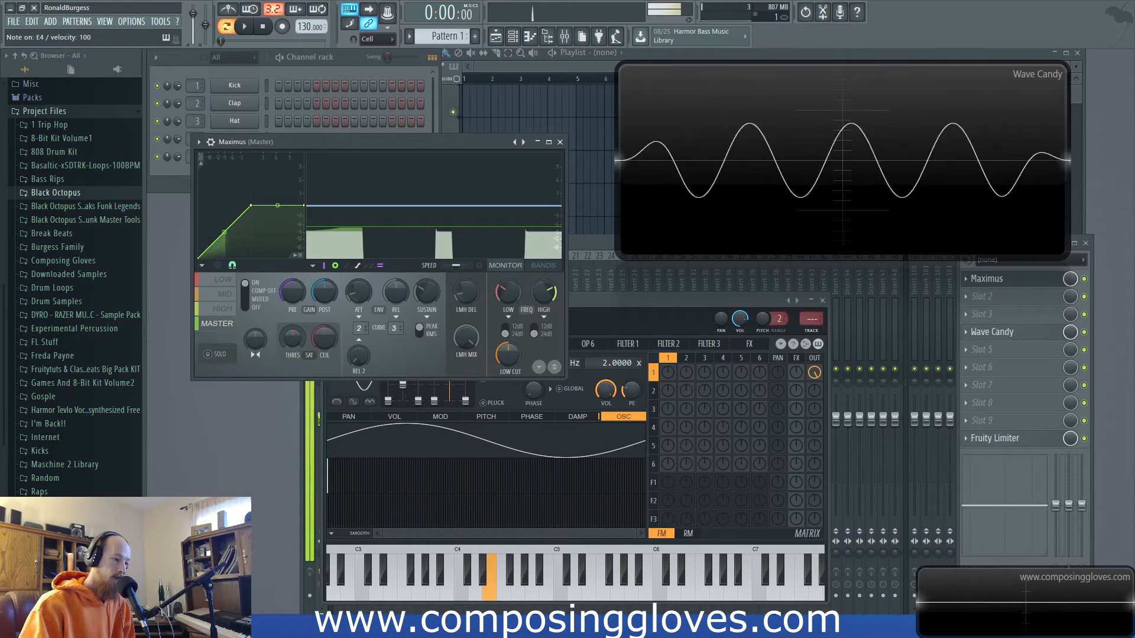
key(x)
drag(295, 341, 296, 317)
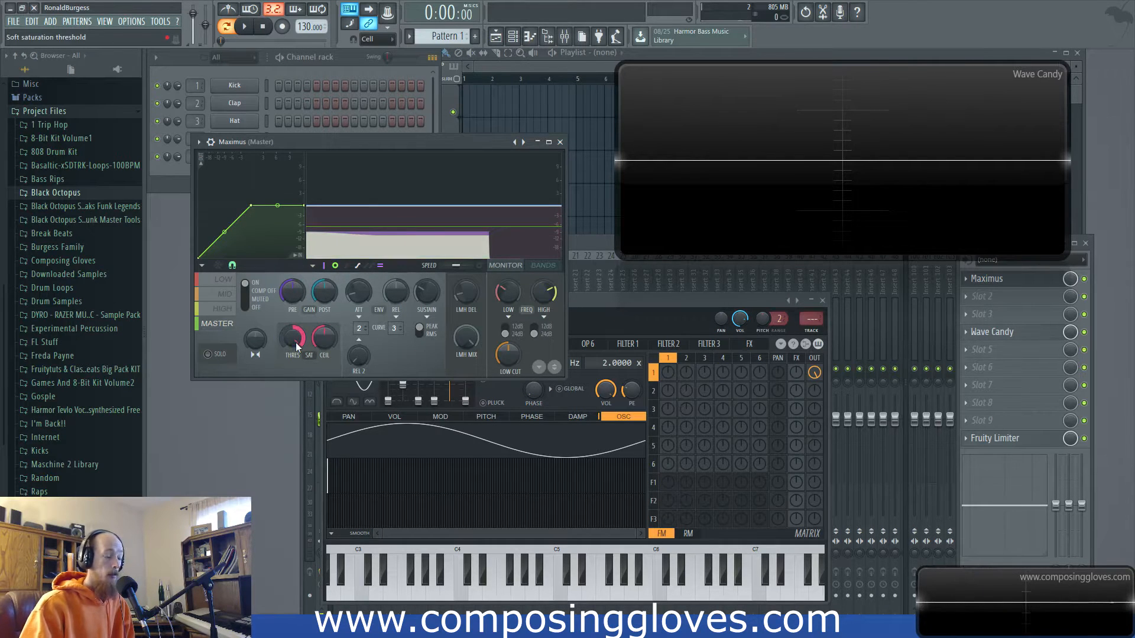
scroll(296, 342, up, 5)
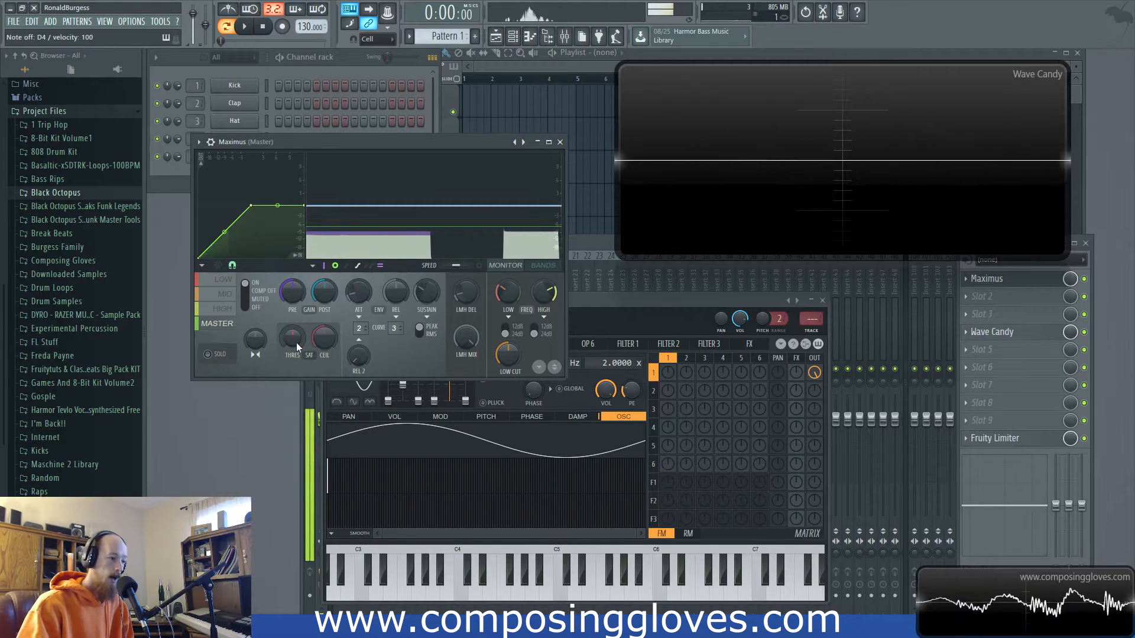
Step: Compare several mode B amounts on the master saturation threshold, including 66%, and reset it to no saturation
drag(298, 342, 298, 277)
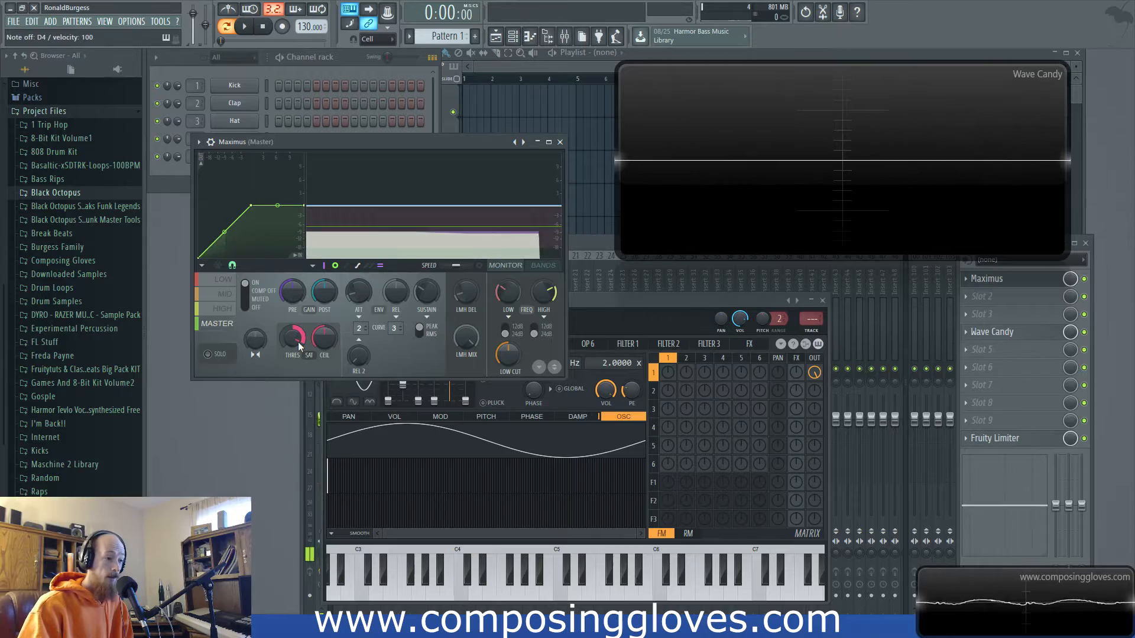
drag(299, 343, 299, 353)
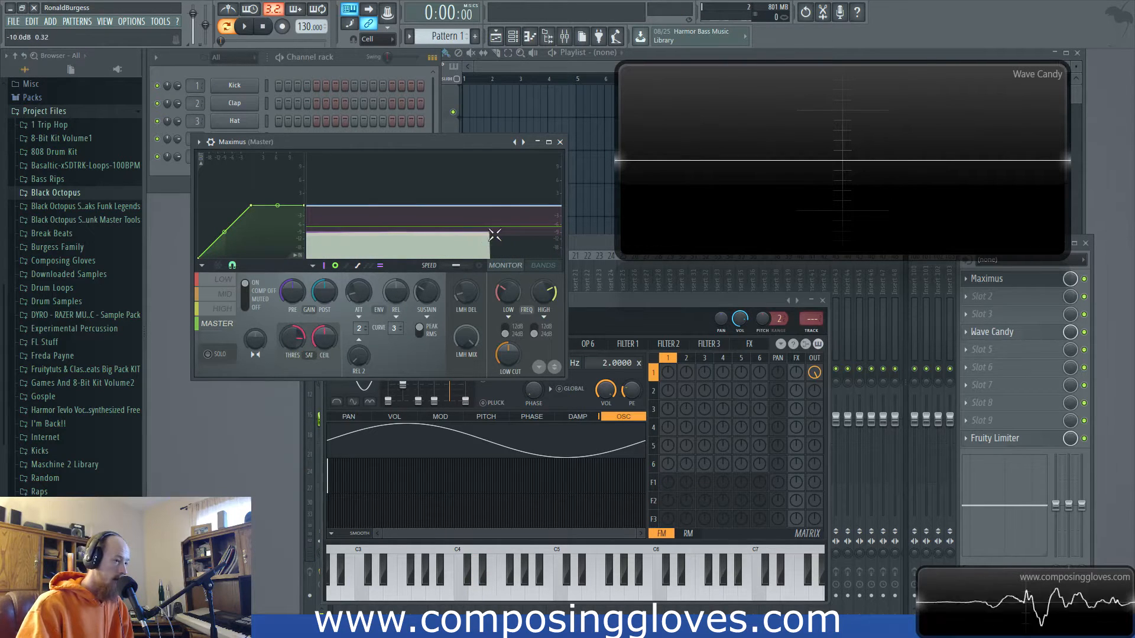
mouse_move(298, 338)
mouse_down()
mouse_move(298, 327)
mouse_move(298, 364)
mouse_move(298, 351)
mouse_up()
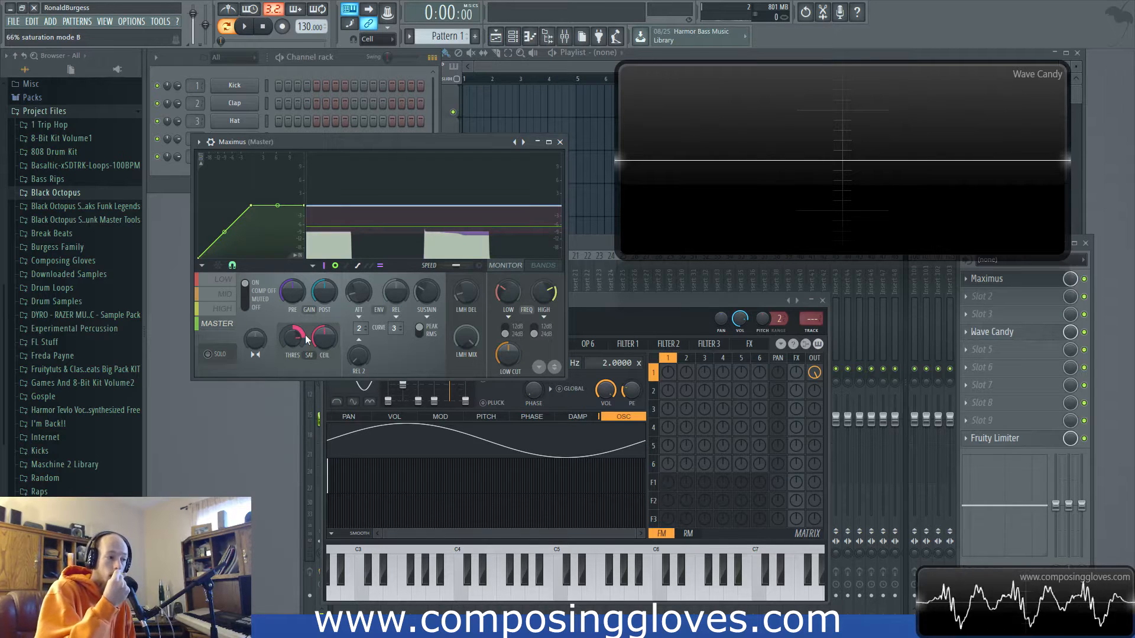
drag(307, 338, 293, 449)
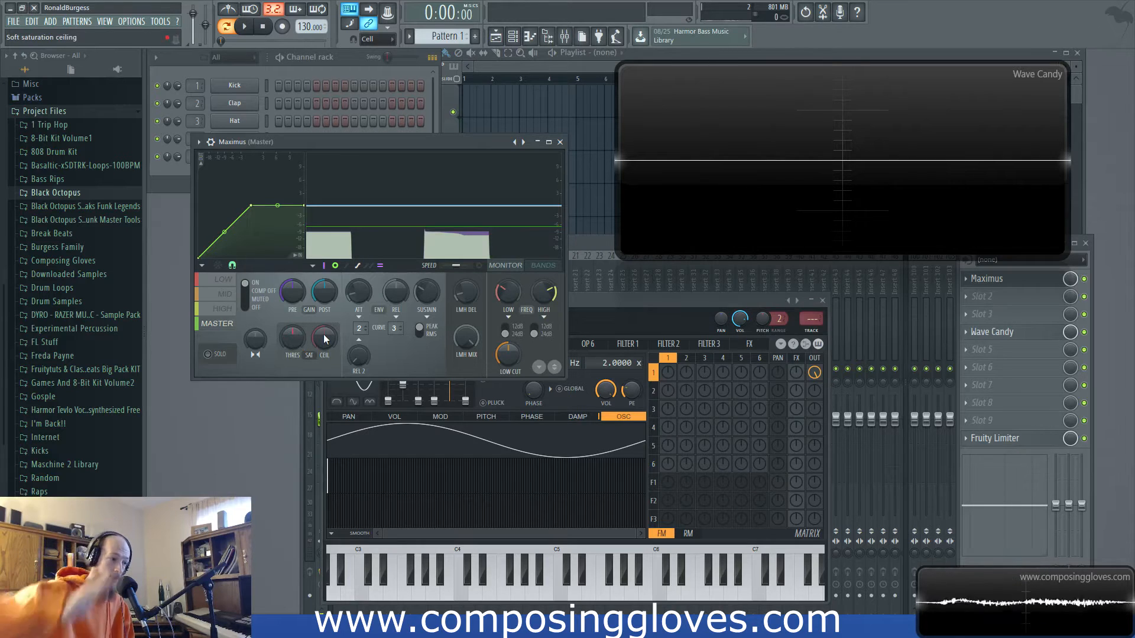
Step: Lower the master band's soft saturation ceiling and apply a slight mode A threshold amount while playing D4
mouse_move(291, 340)
mouse_down()
mouse_move(291, 358)
mouse_move(323, 344)
mouse_move(324, 362)
mouse_up()
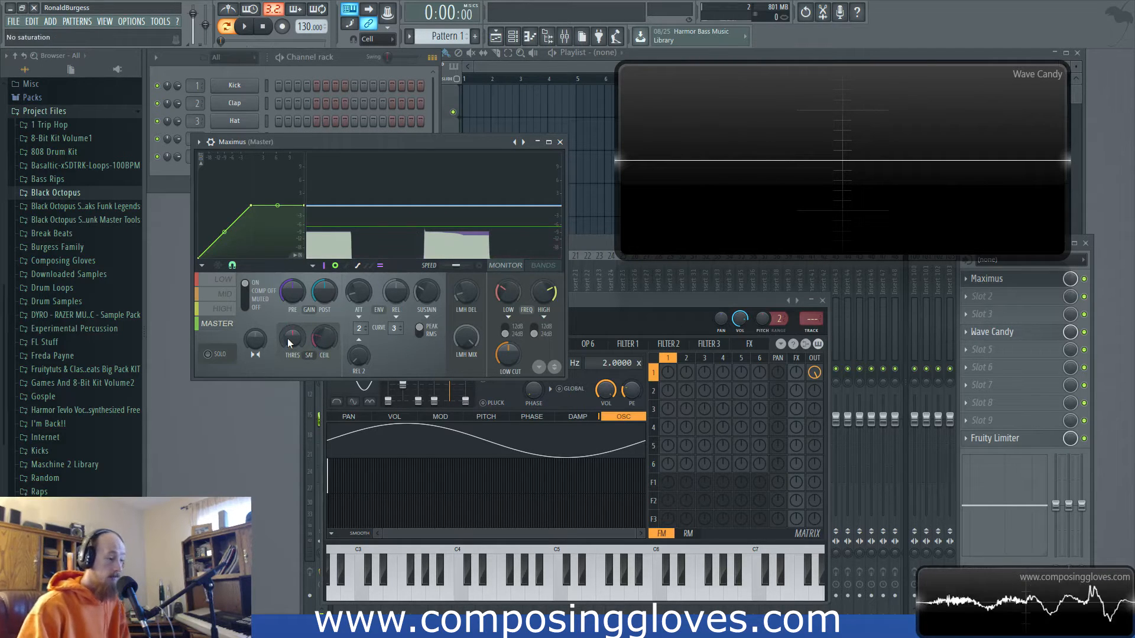
drag(288, 343, 289, 293)
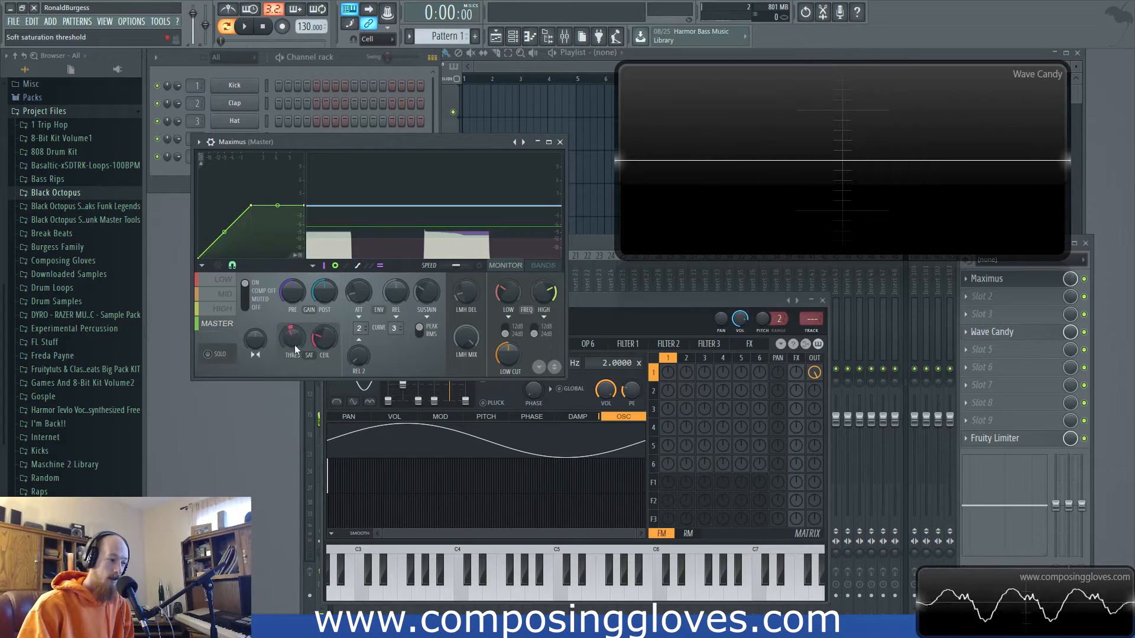
drag(292, 338, 293, 346)
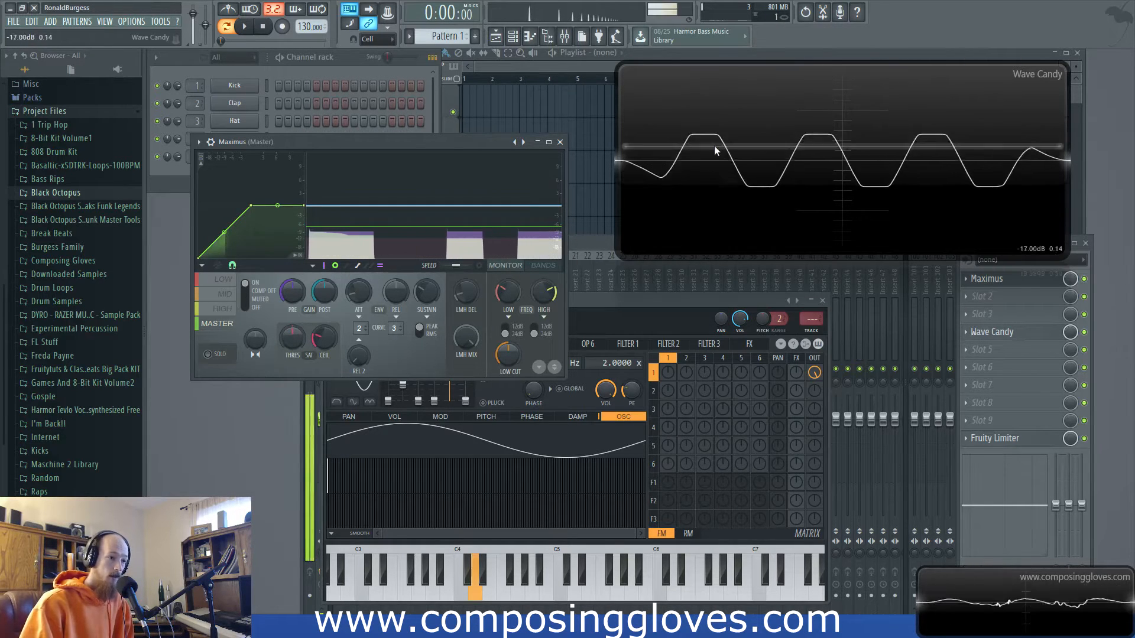
Step: Turn the saturation threshold far into mode A with the lowered ceiling, check the level in the Maximus display, and return to no saturation
drag(298, 335, 299, 351)
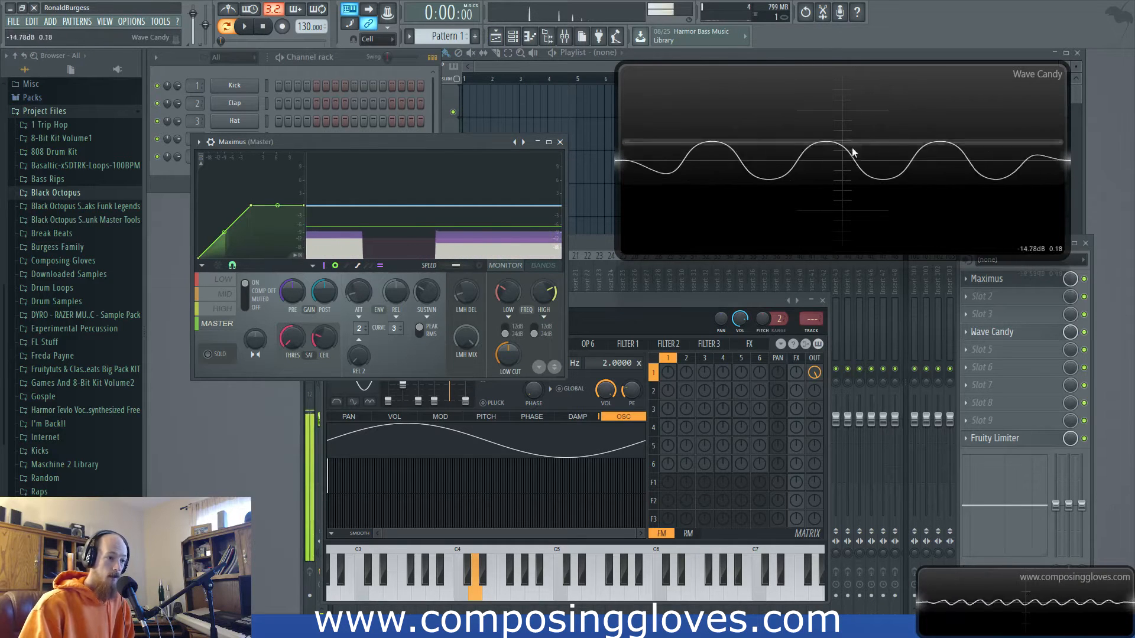
drag(523, 245, 387, 239)
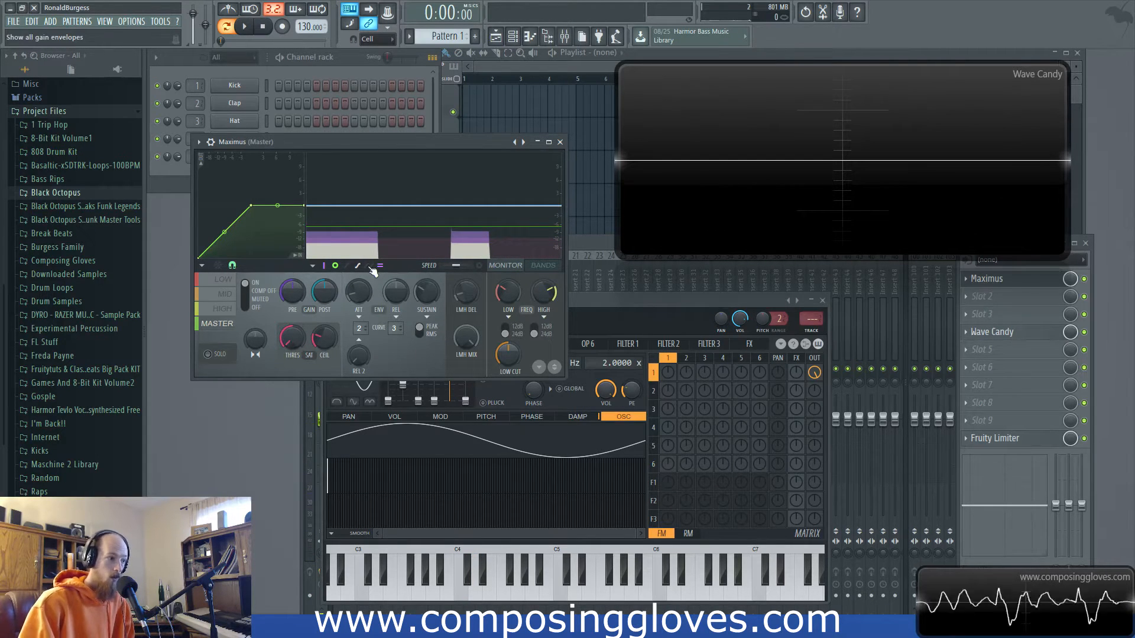
drag(291, 337, 291, 290)
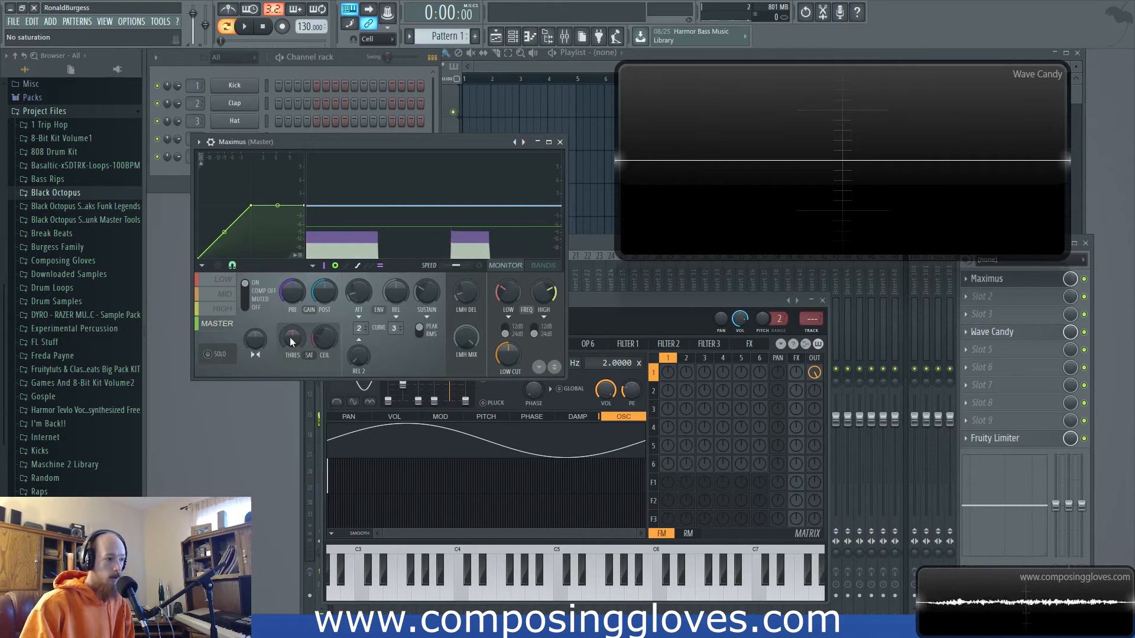
Step: Turn the saturation threshold to 100% mode A, vary the soft saturation ceiling while playing D4, and reset the threshold to no saturation
drag(290, 337, 290, 295)
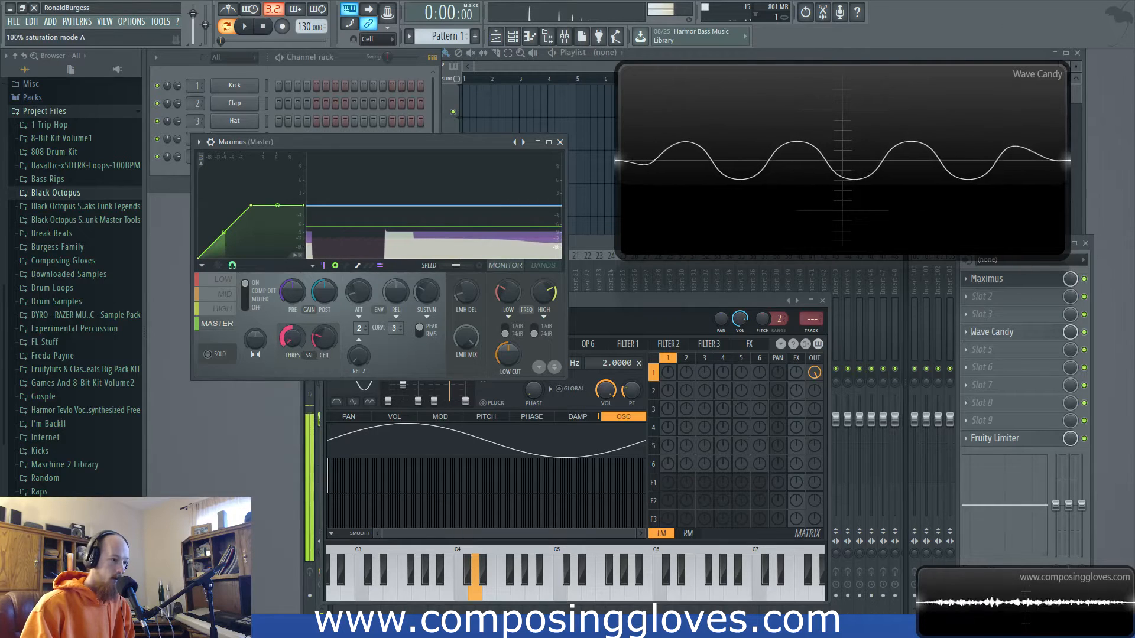
drag(333, 350, 332, 361)
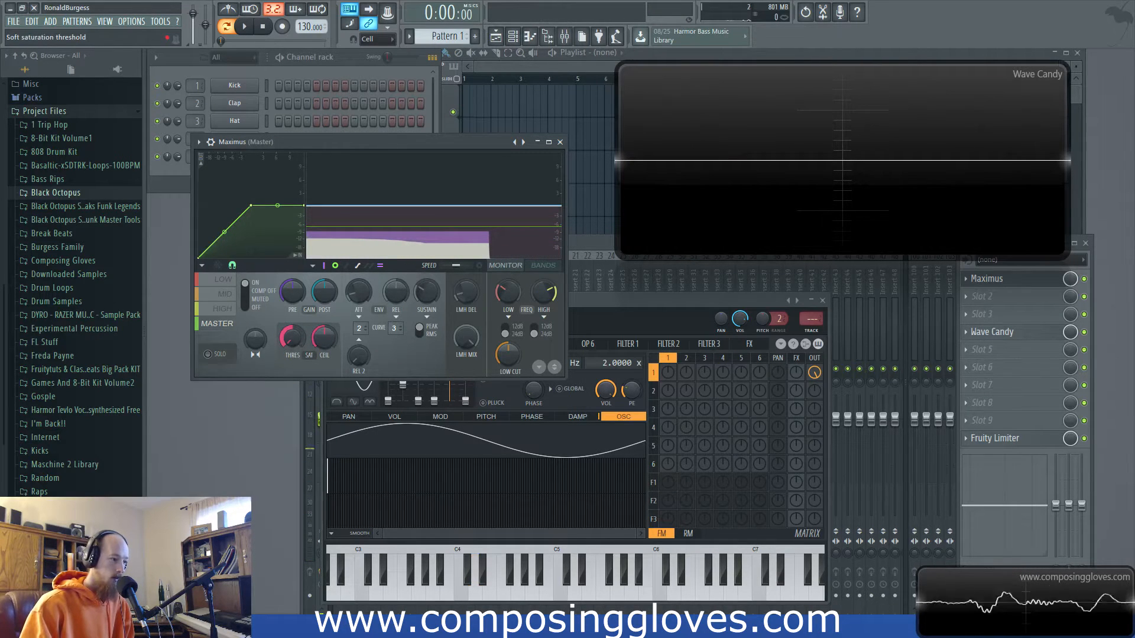
drag(293, 339, 293, 392)
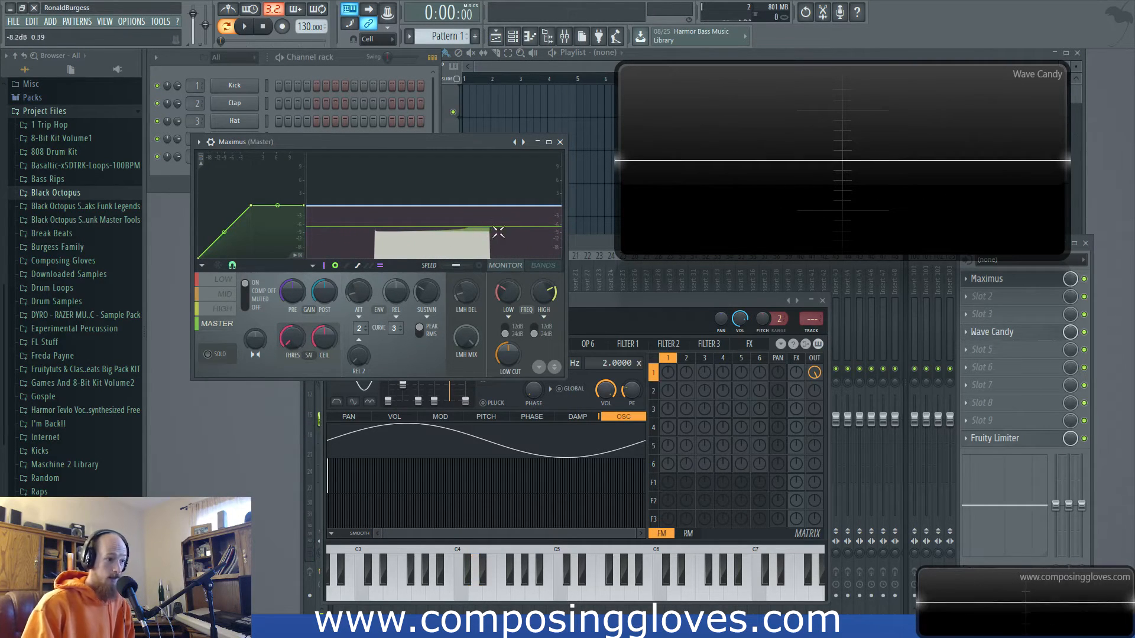
alt+click(294, 339)
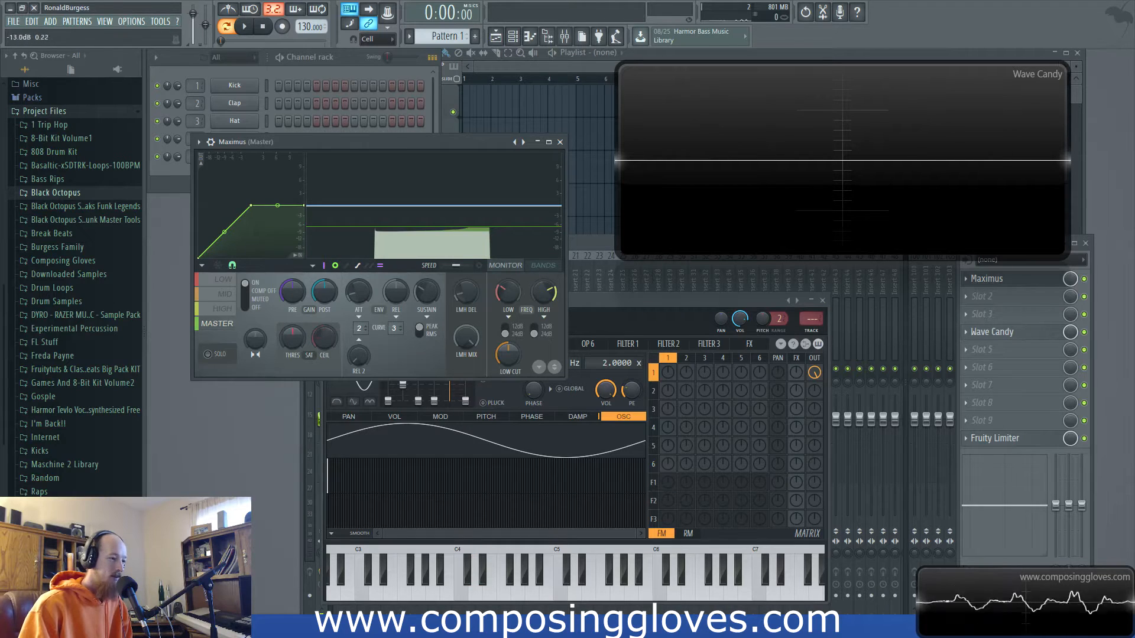
Step: Set the master saturation threshold to 16% mode B and play D4 to view the waveform
key(x)
drag(295, 339, 296, 338)
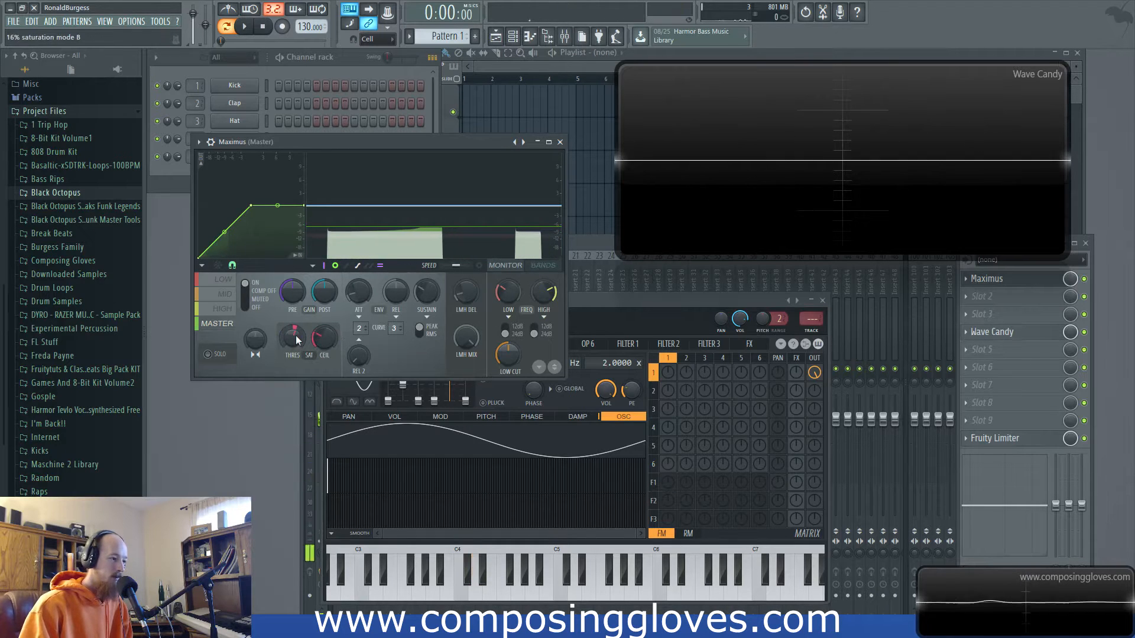
key(x)
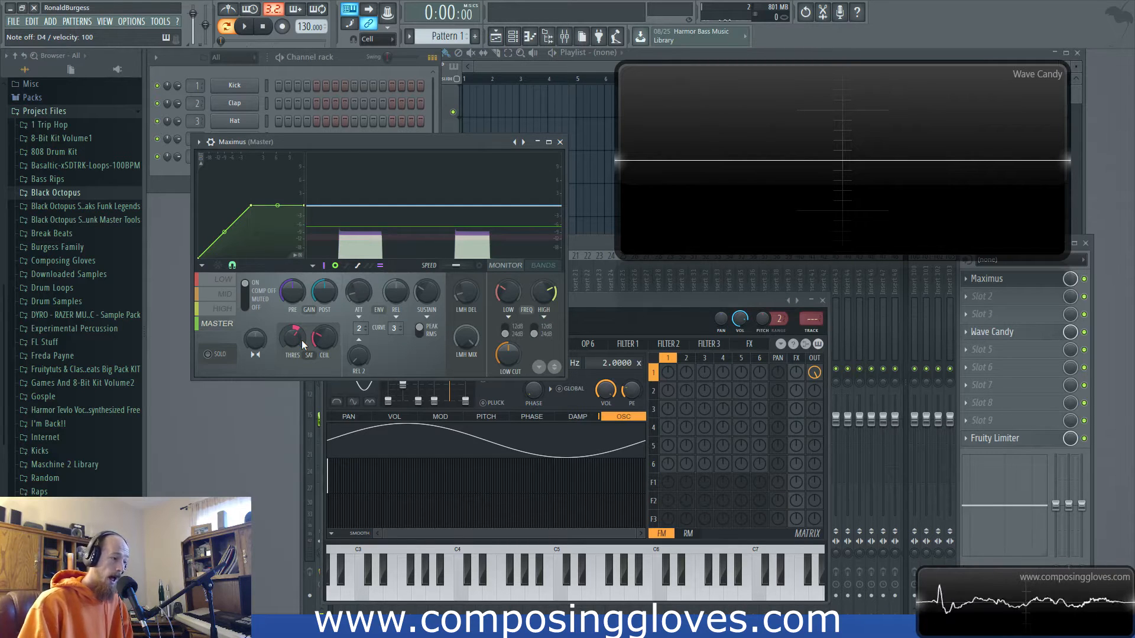
Step: Compare threshold amounts of 47% mode A, 31% mode B and a stronger mode B while playing D4
drag(287, 341, 287, 322)
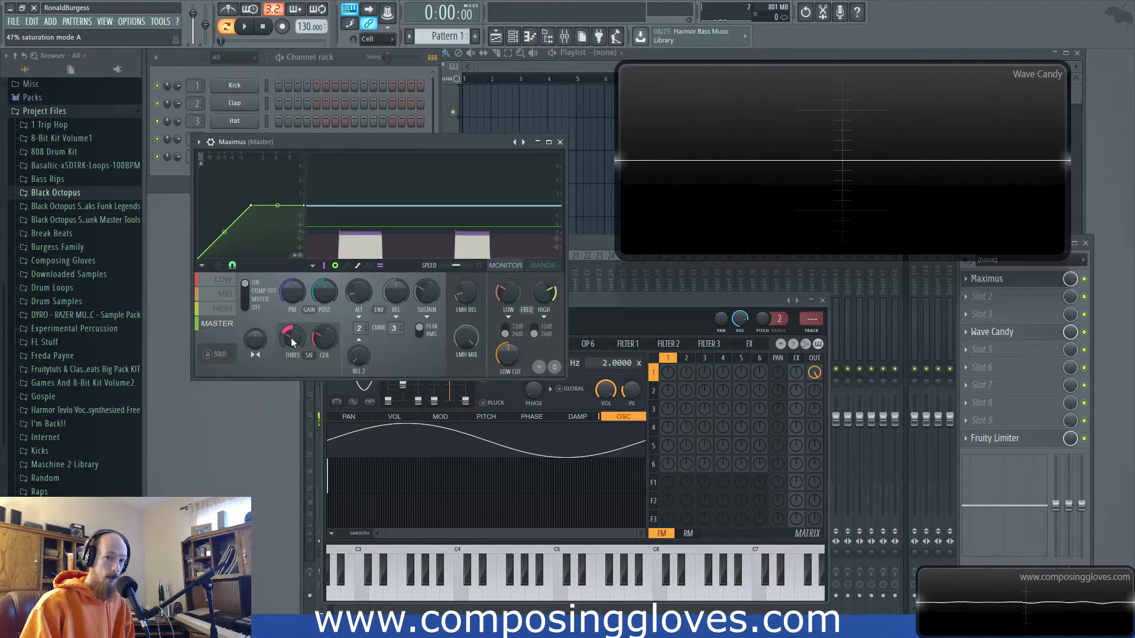
drag(291, 338, 290, 349)
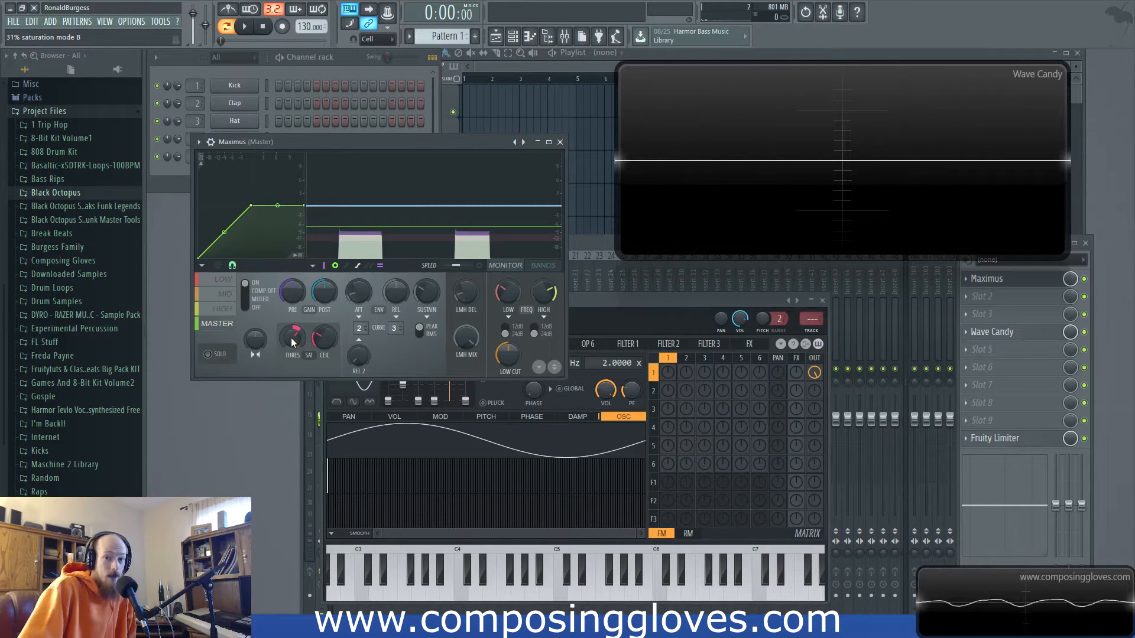
drag(291, 338, 290, 311)
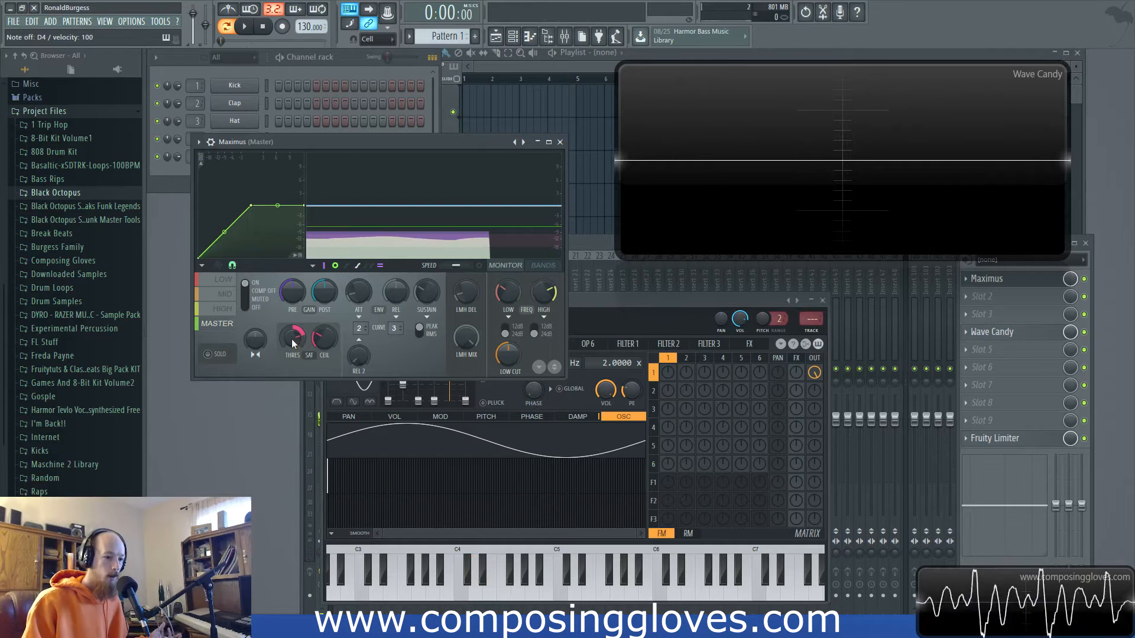
Step: Load SignalAnalyzer into master effect slot 6, set its display to Spectrum, and place its window beneath the Wave Candy oscilloscope
click(984, 365)
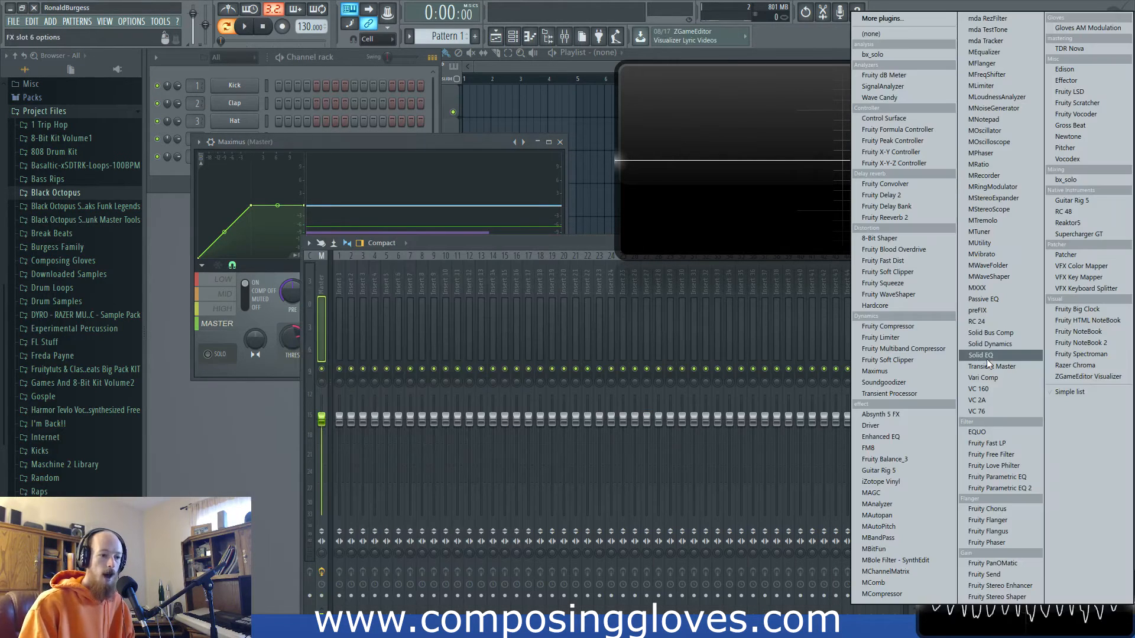
click(906, 88)
click(313, 249)
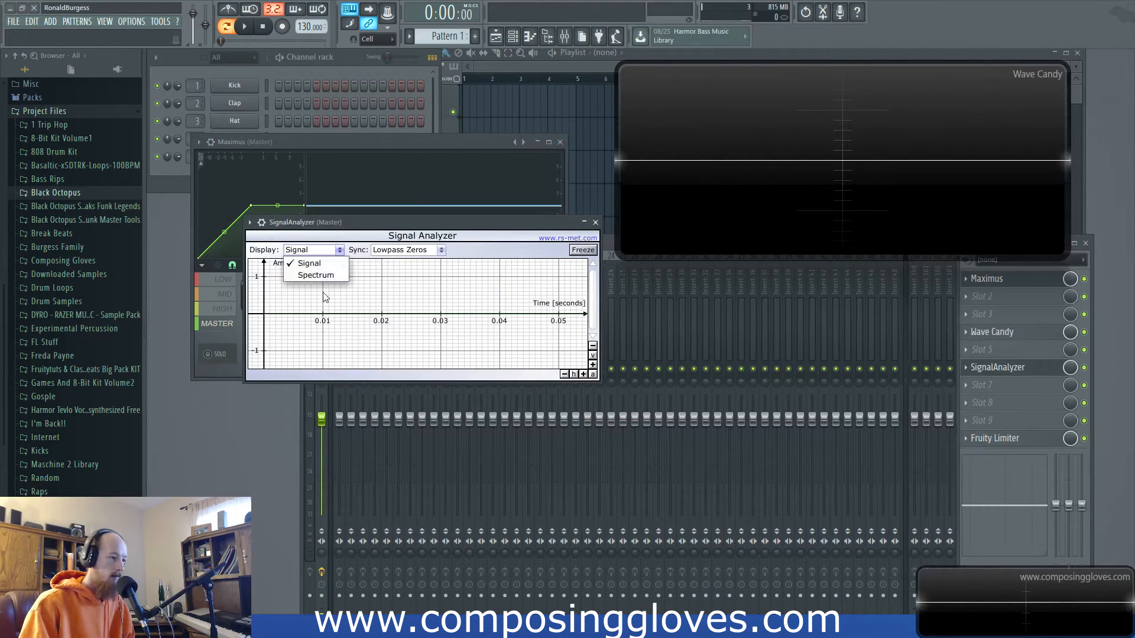
click(317, 280)
drag(377, 220, 820, 331)
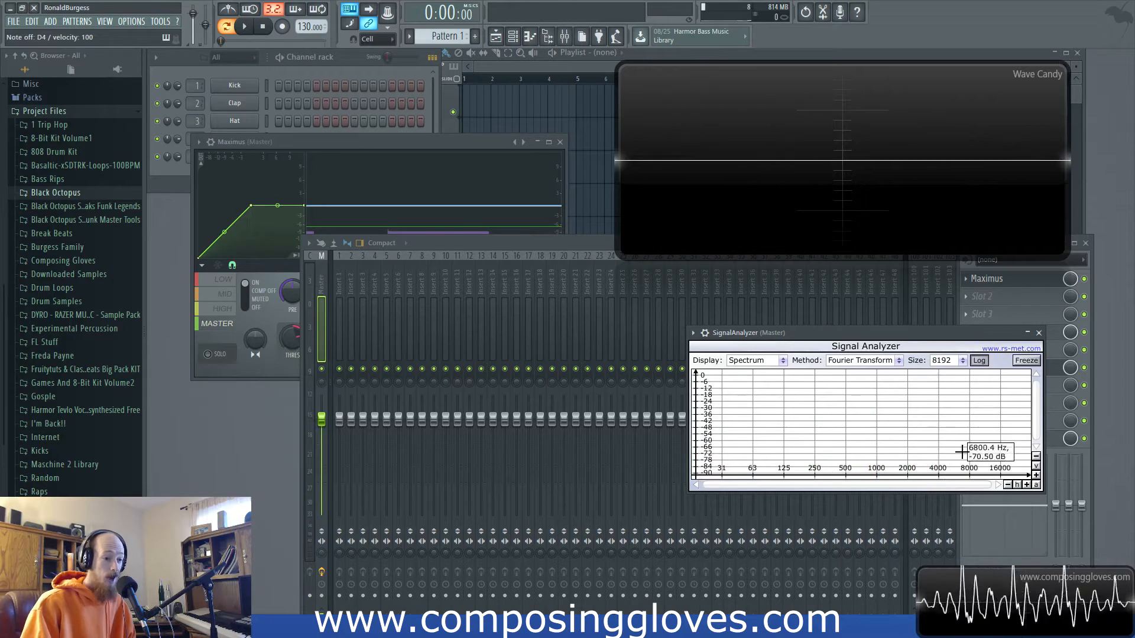
Step: Compare D4's spectrum with the saturation threshold in slight mode A and far into mode B, and lower the soft saturation ceiling
click(428, 150)
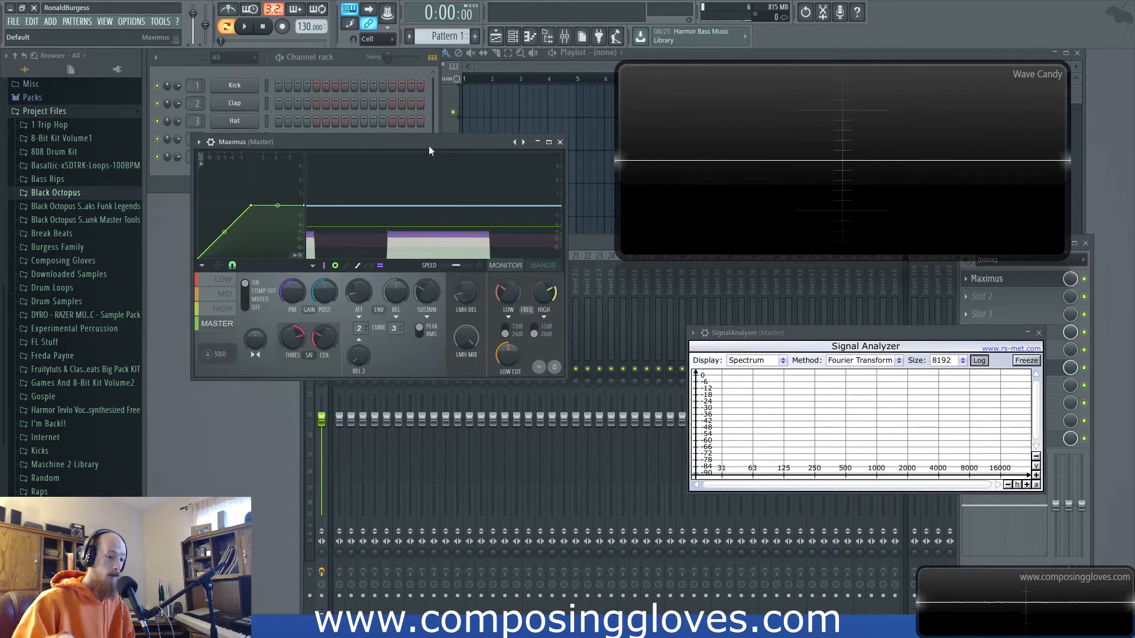
click(300, 335)
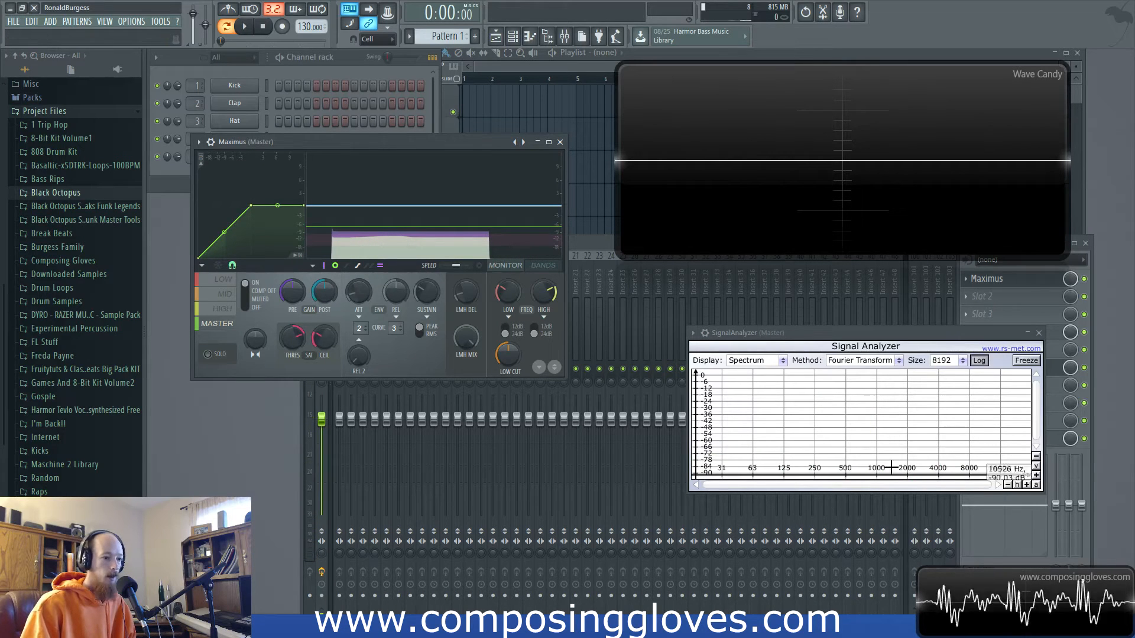
mouse_move(292, 347)
mouse_down()
mouse_move(291, 362)
mouse_move(291, 348)
mouse_up()
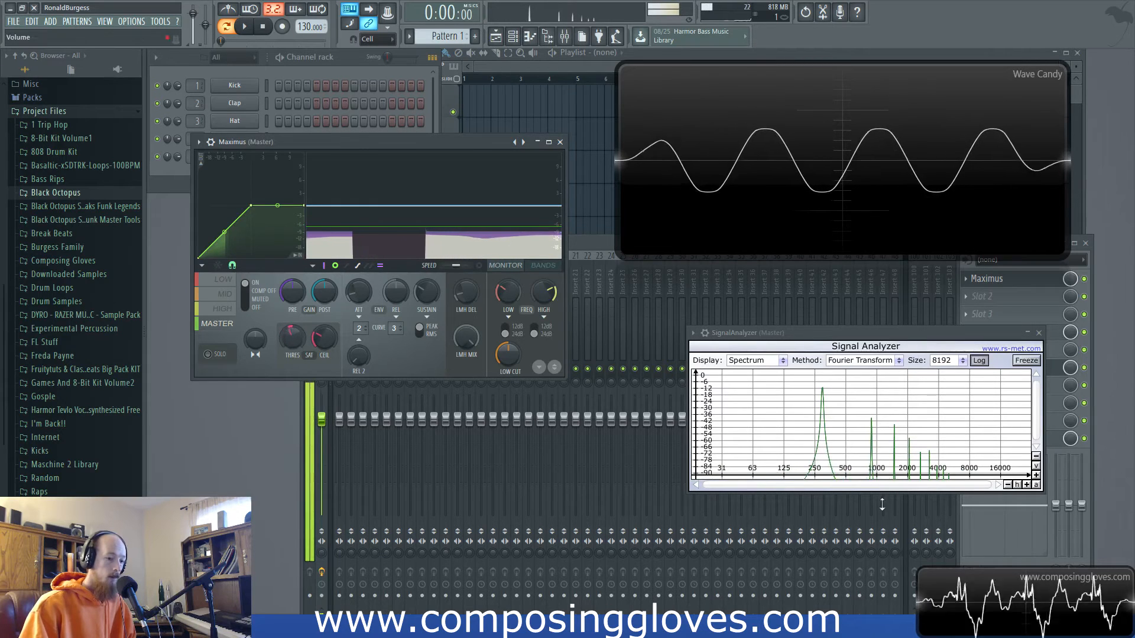
drag(292, 340, 292, 301)
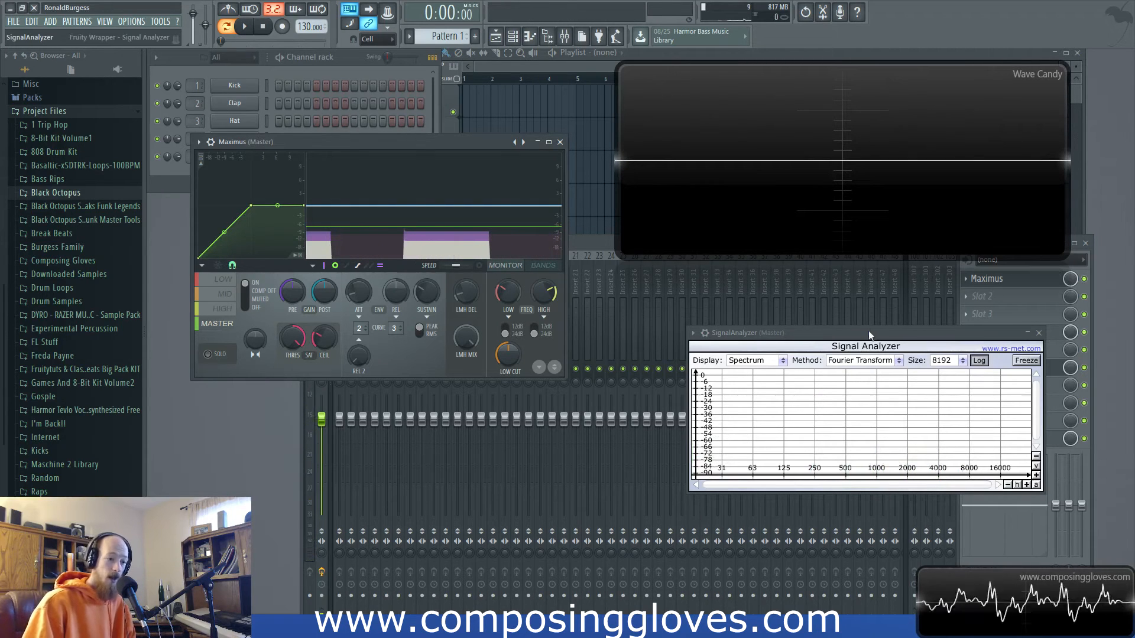
drag(867, 332, 836, 346)
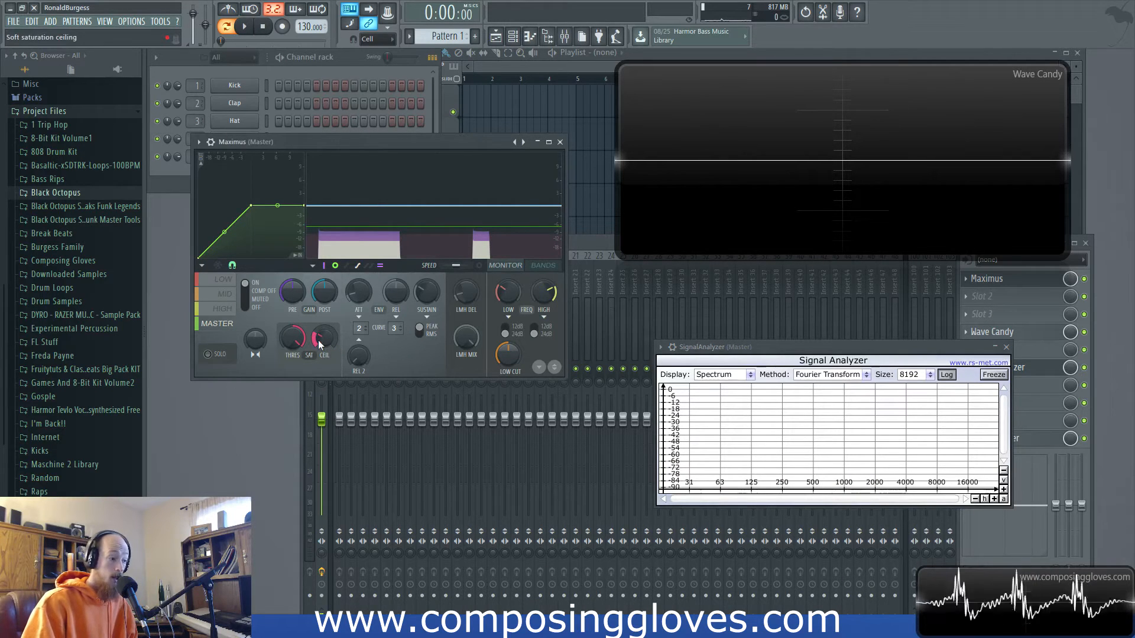
drag(321, 336, 322, 357)
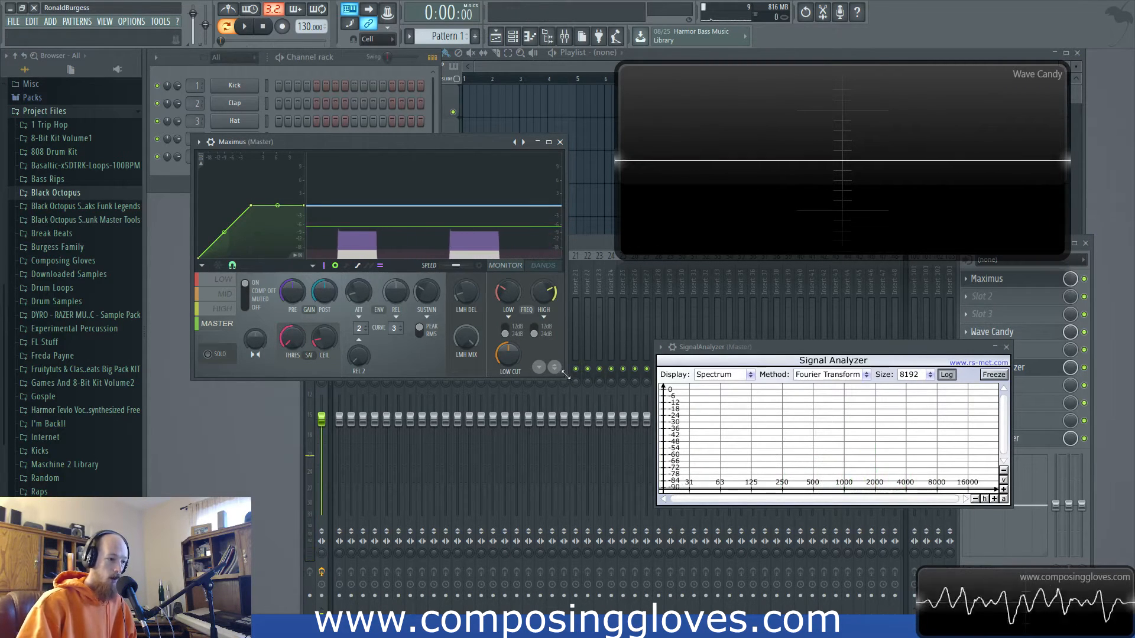
Step: Enlarge the Maximus window vertically, place it clear of the Signal Analyzer, and return the saturation threshold to no saturation
drag(566, 377, 573, 568)
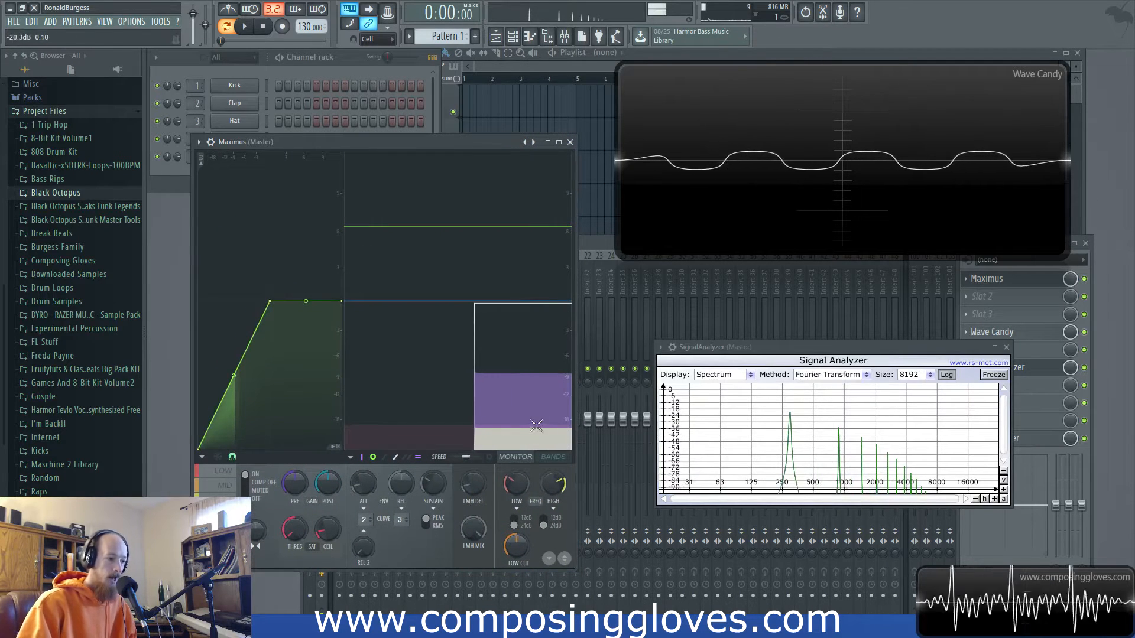
drag(397, 137, 443, 47)
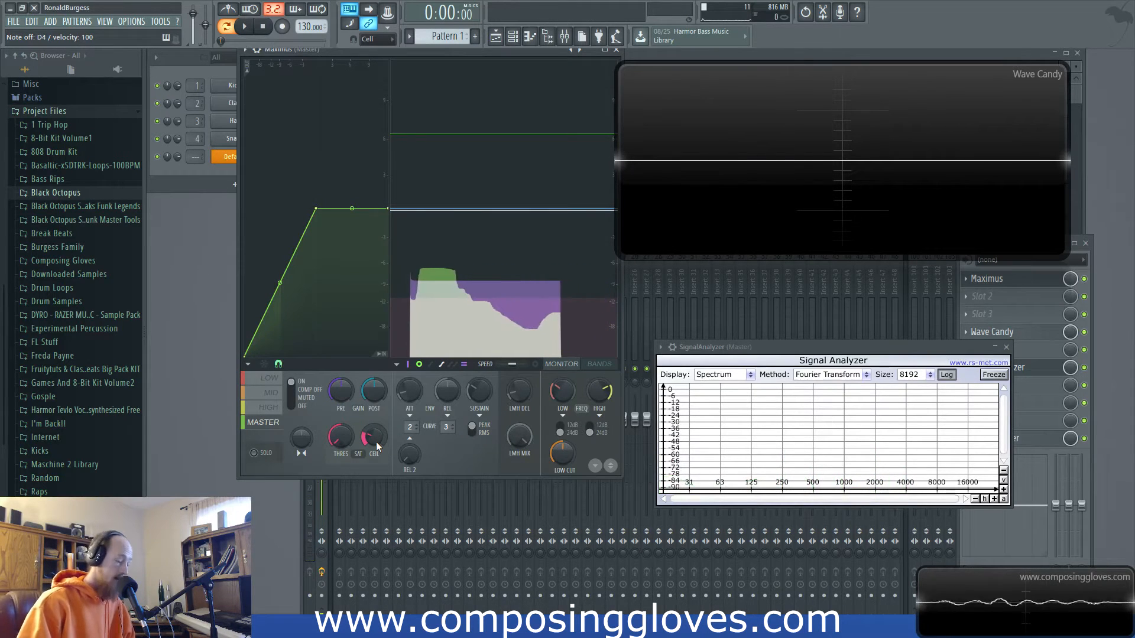
drag(342, 434, 346, 431)
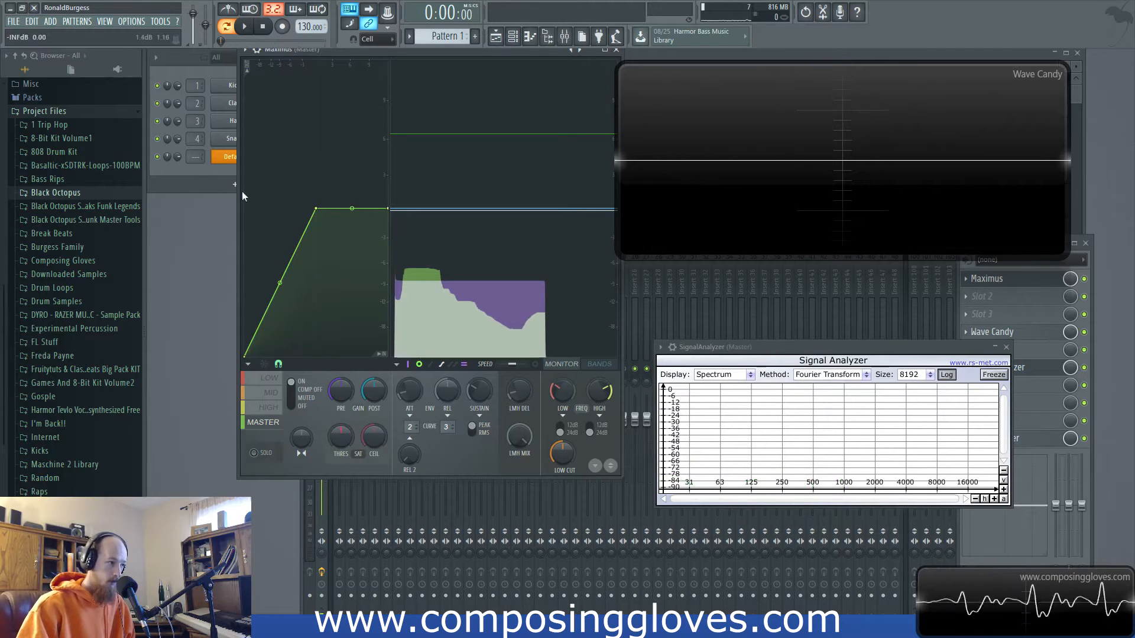
Step: Open the Default channel's Sytrus synth, change operator 1's waveform from sine to saw, and close the synth
click(200, 175)
click(239, 157)
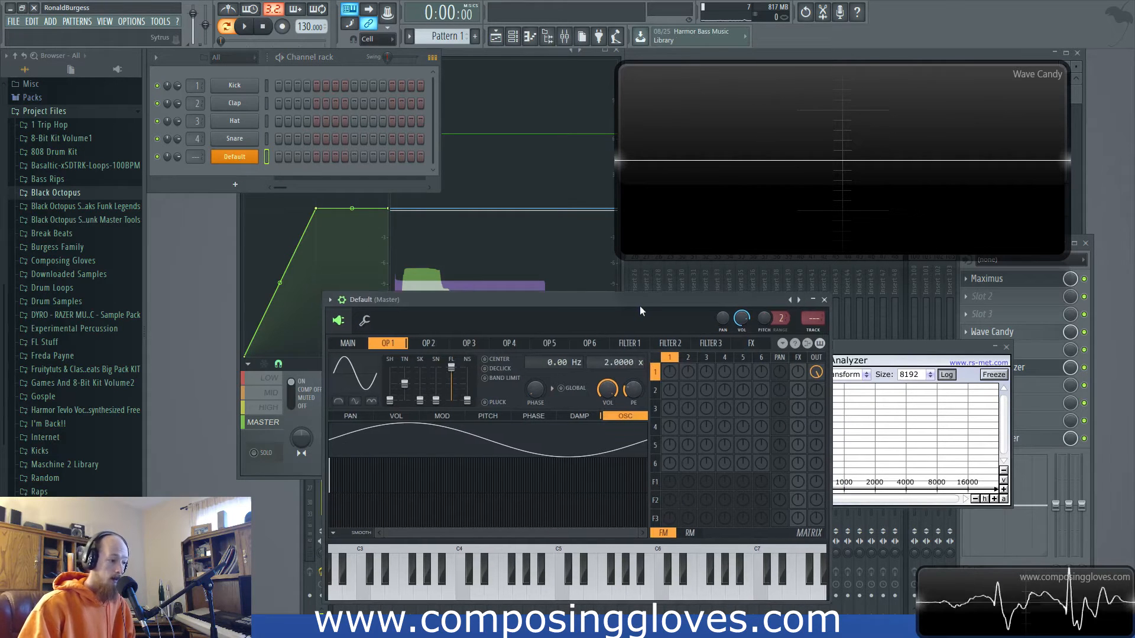
drag(639, 307, 638, 292)
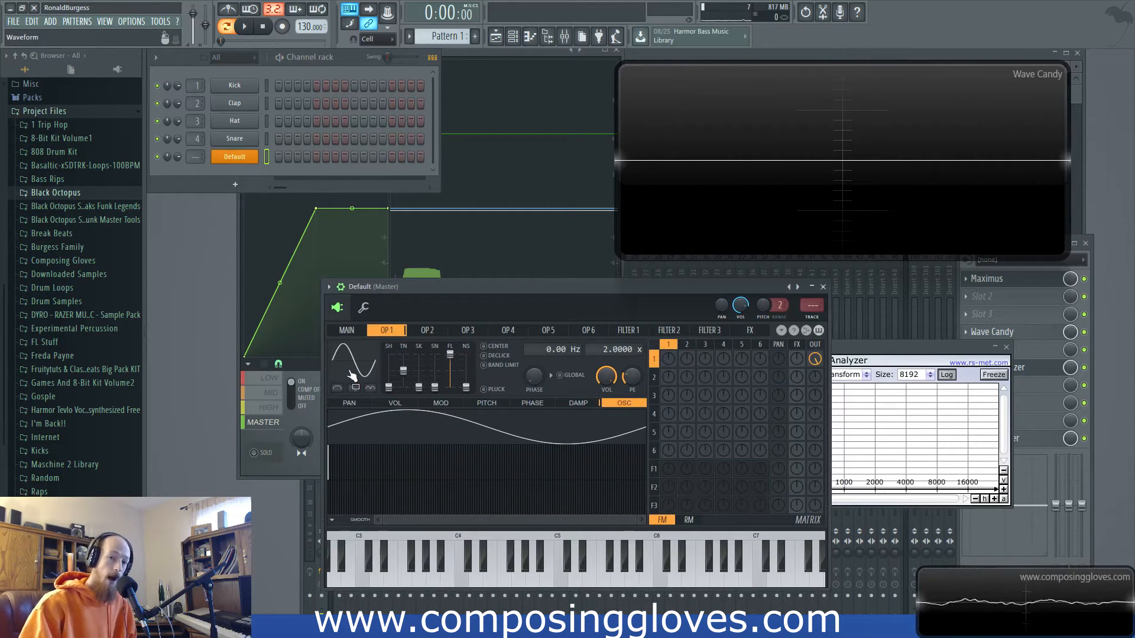
click(353, 377)
click(393, 392)
drag(483, 289, 356, 284)
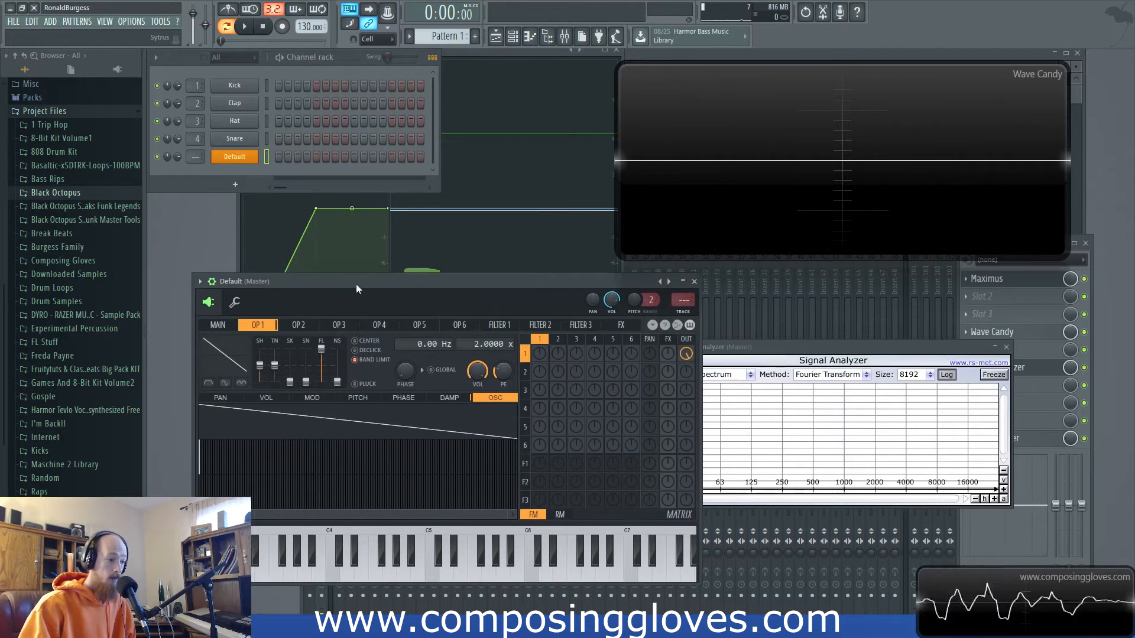
click(694, 282)
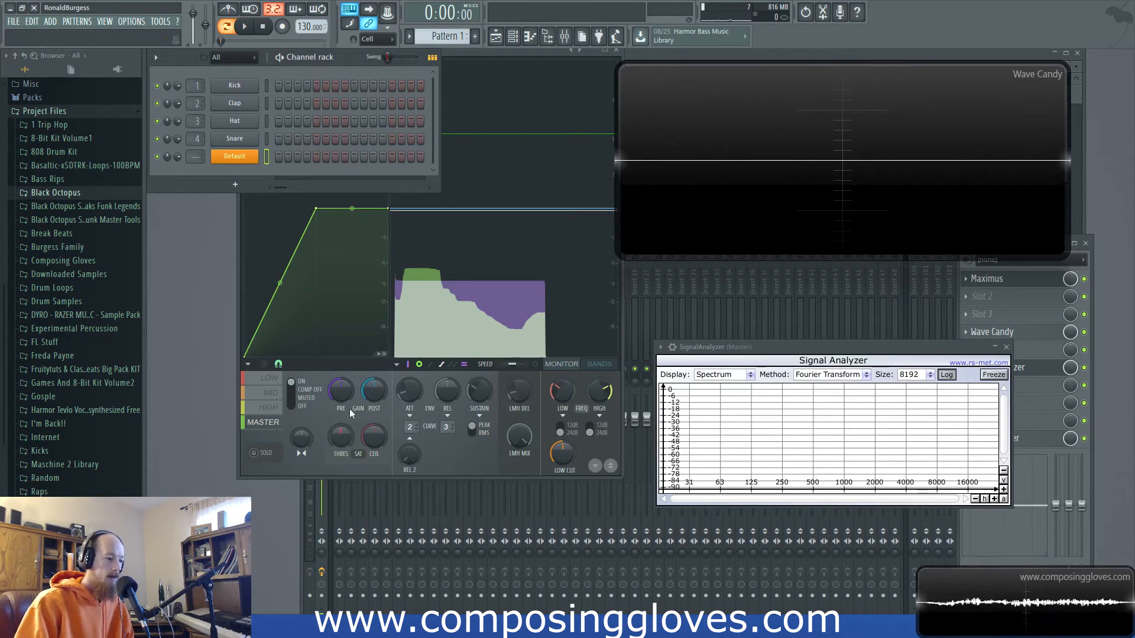
Step: Reopen the Default channel's Sytrus synth and inspect its main quality settings for draft and render oversampling
drag(519, 55, 522, 64)
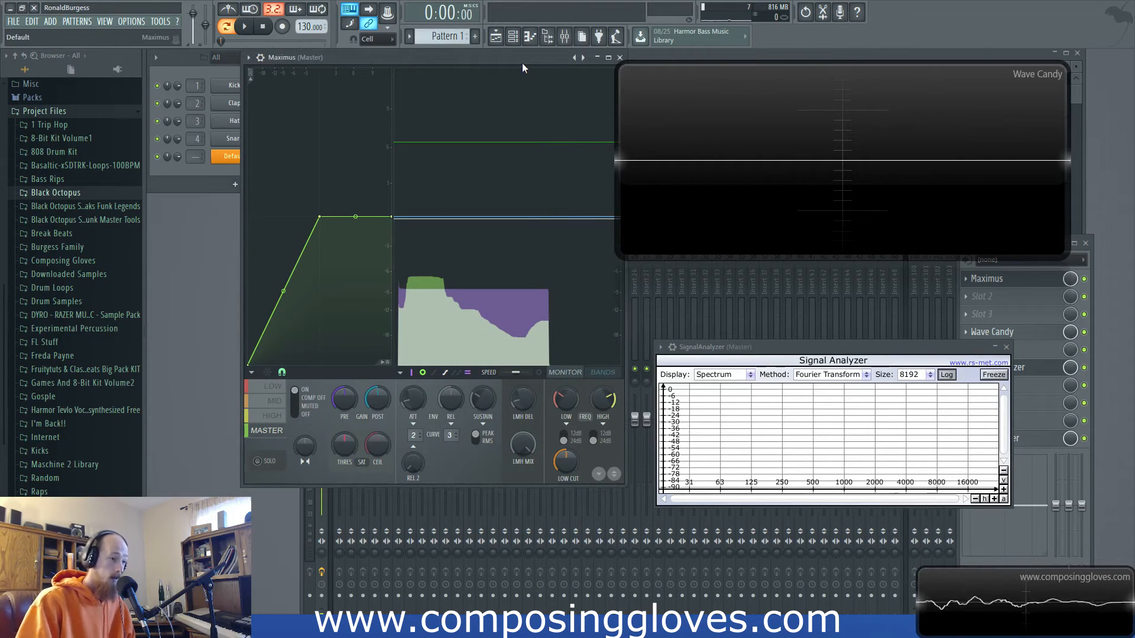
click(221, 157)
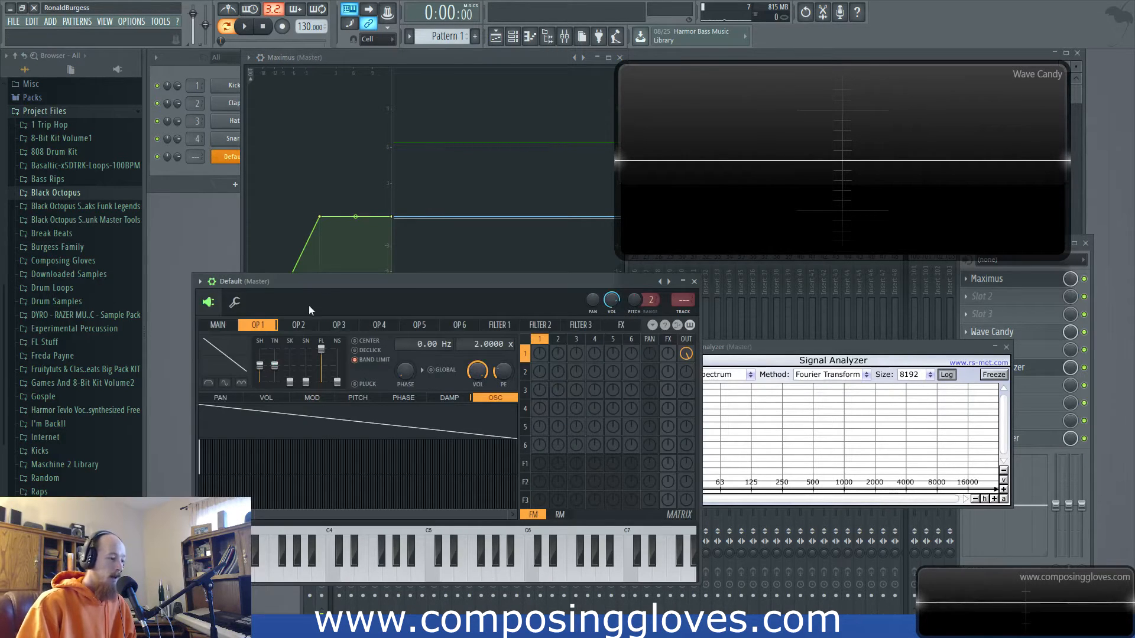
drag(323, 285, 335, 274)
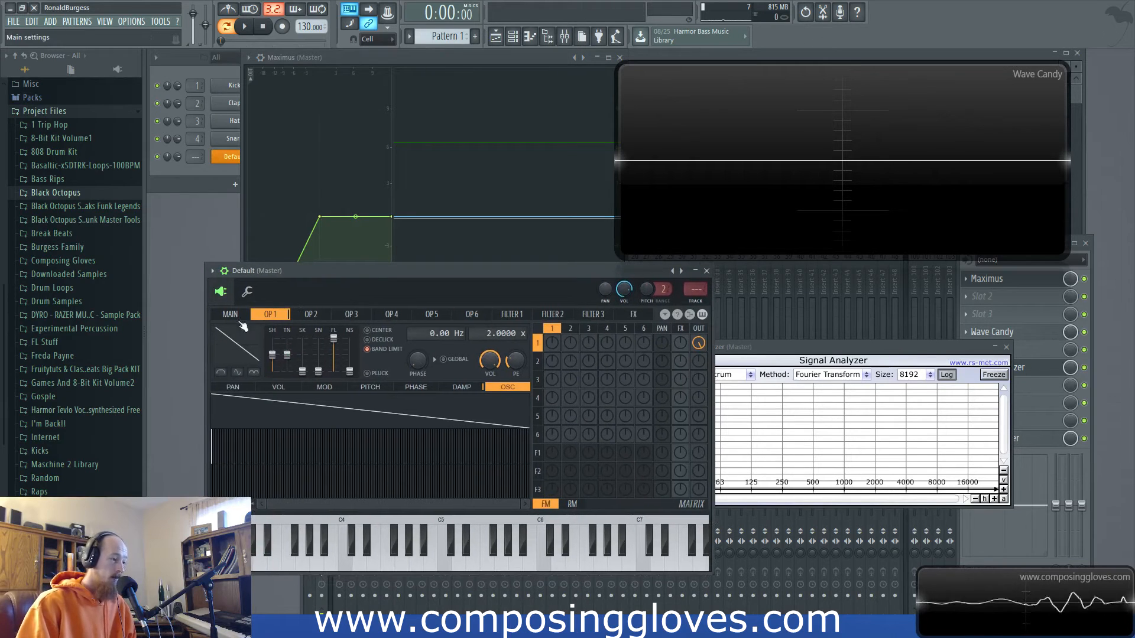
click(230, 314)
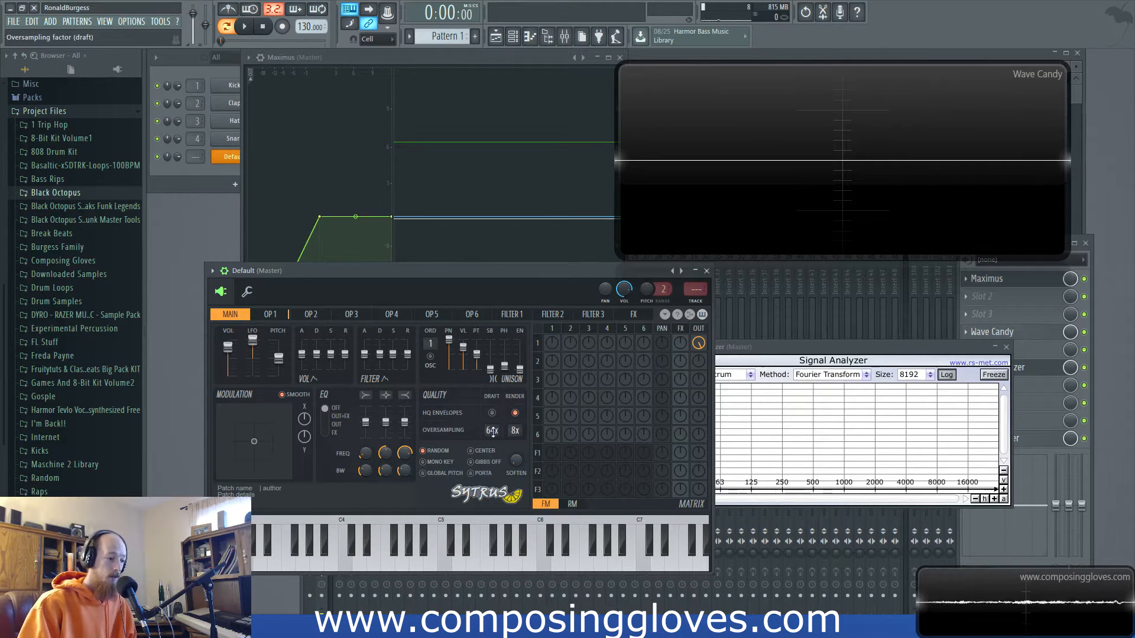
click(272, 315)
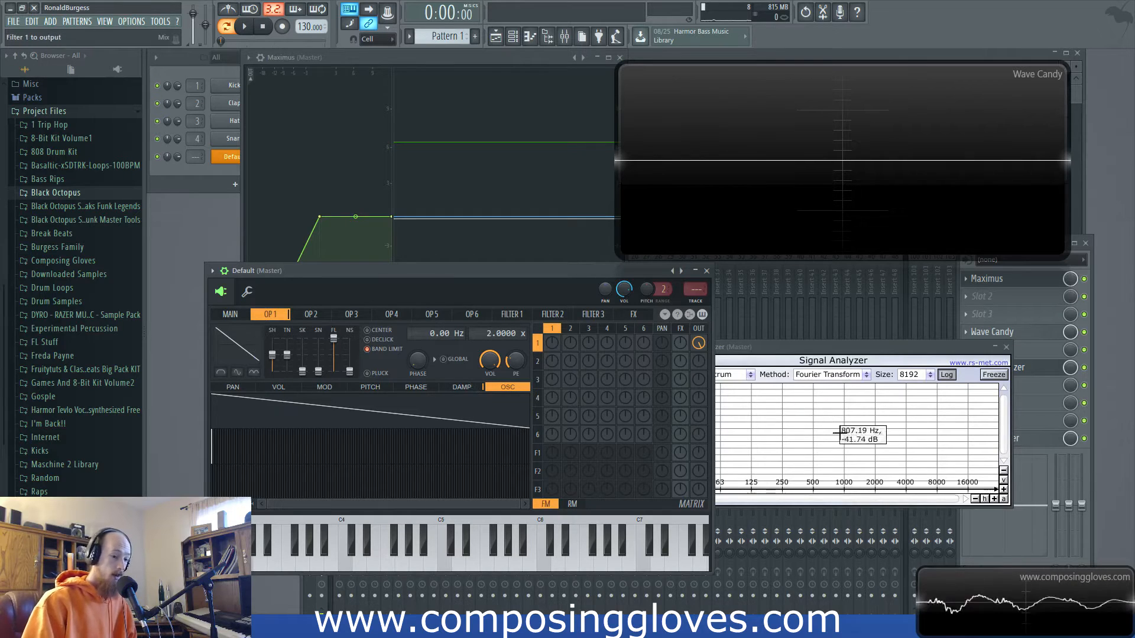
click(234, 315)
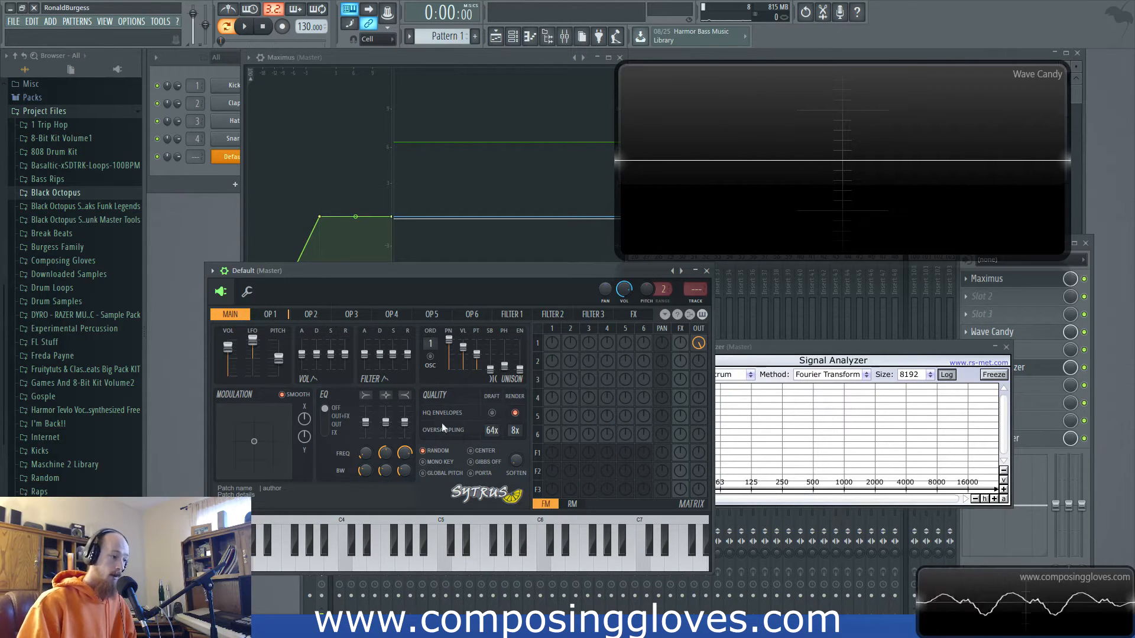
Step: Convert operator 1's saw shape to sine harmonics and close the Sytrus synth
click(270, 314)
click(281, 352)
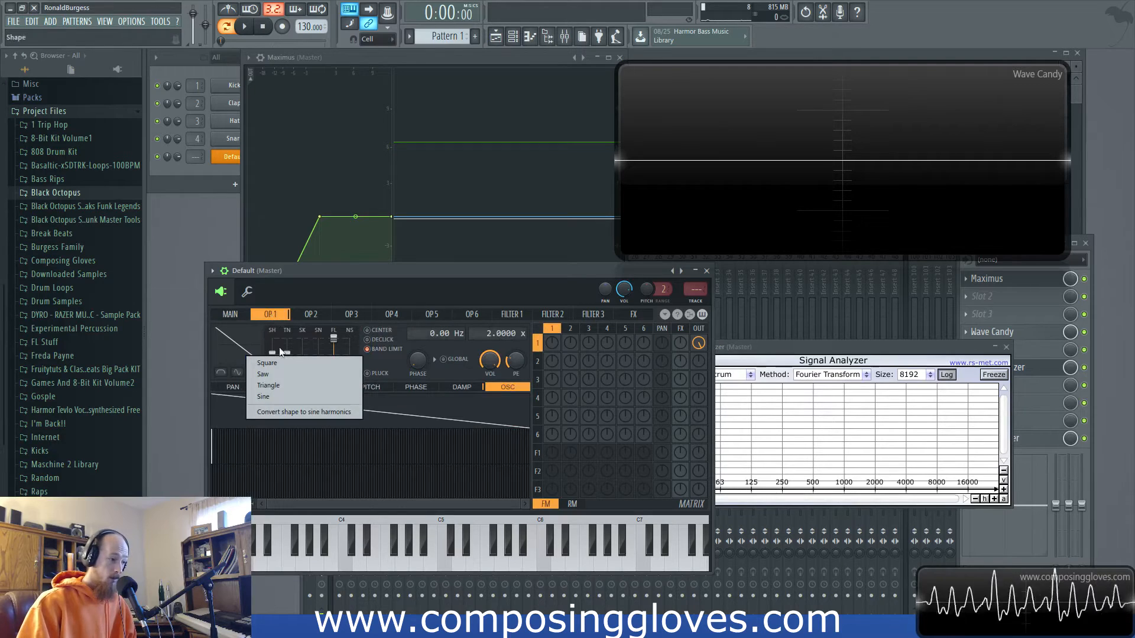
click(296, 370)
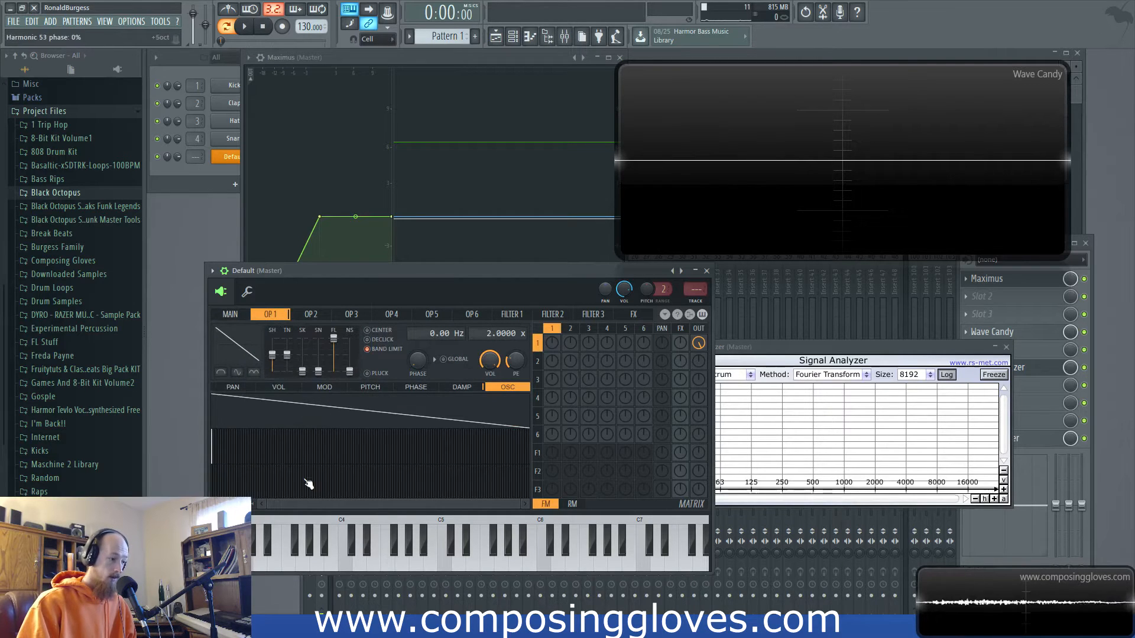
right_click(238, 356)
click(269, 410)
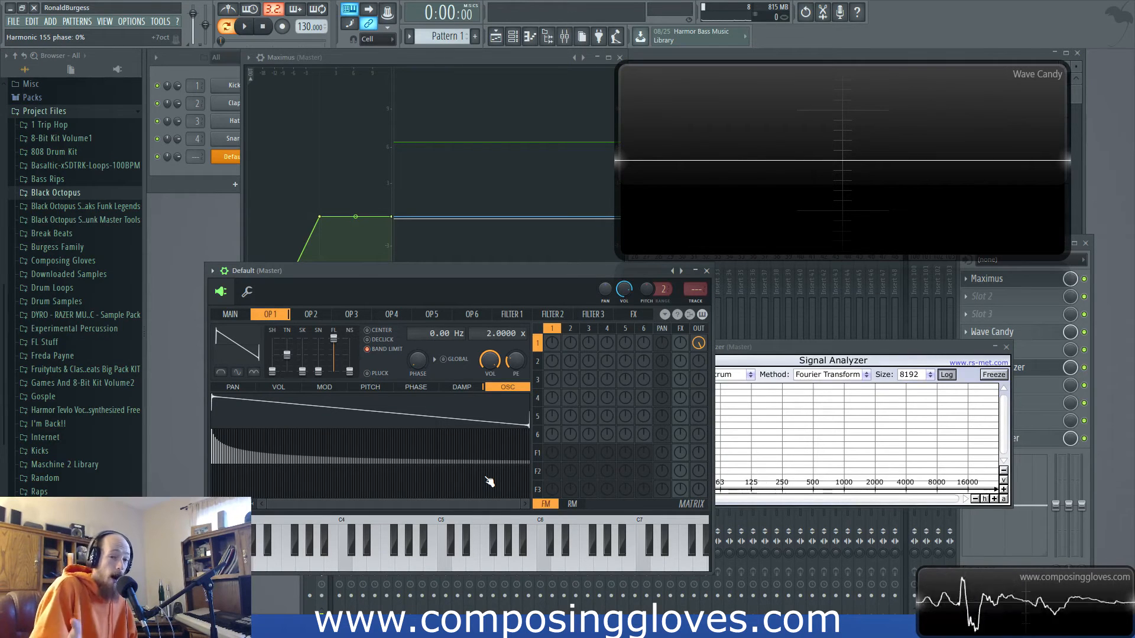
click(706, 270)
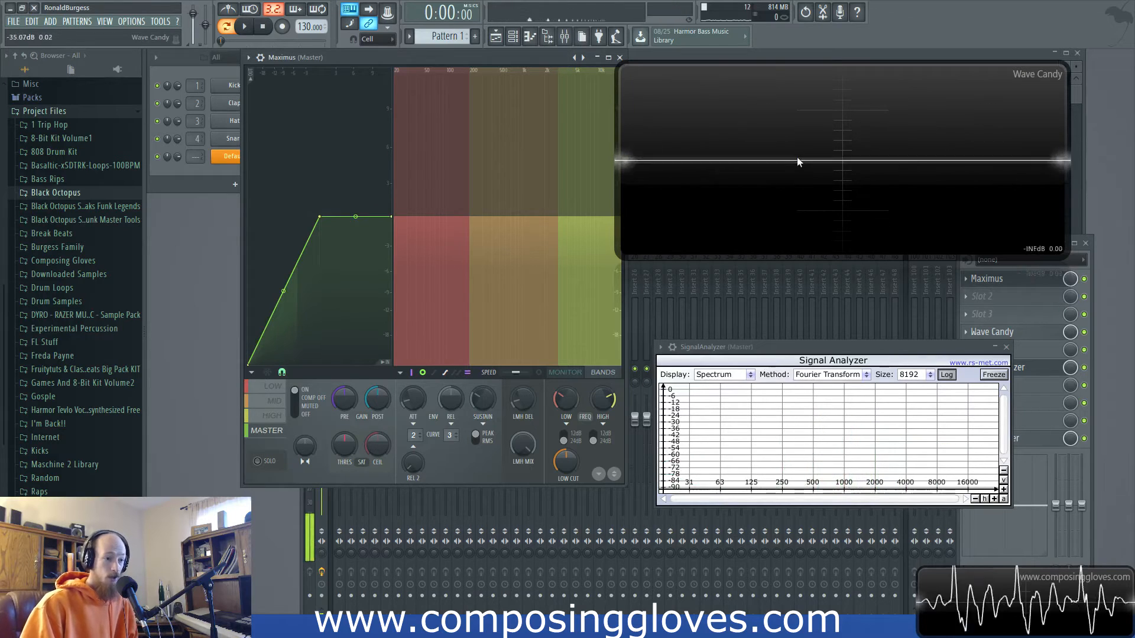
Step: Bypass Maximus on the master track, check operator 1's waveform in the Default channel's Sytrus, and re-enable Maximus
click(1084, 279)
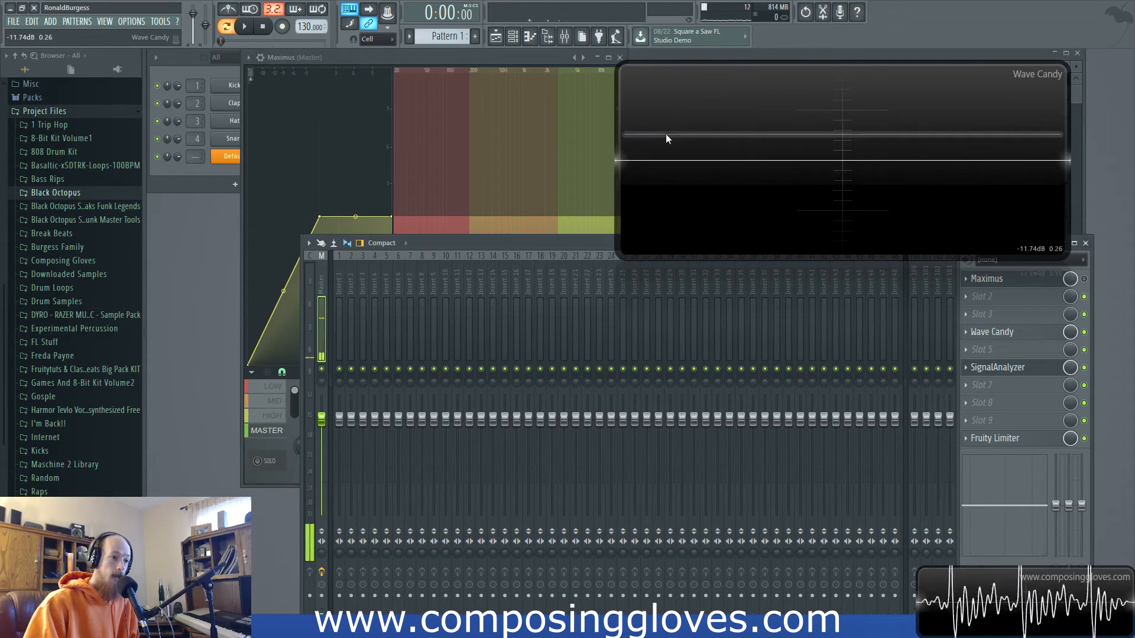
click(227, 156)
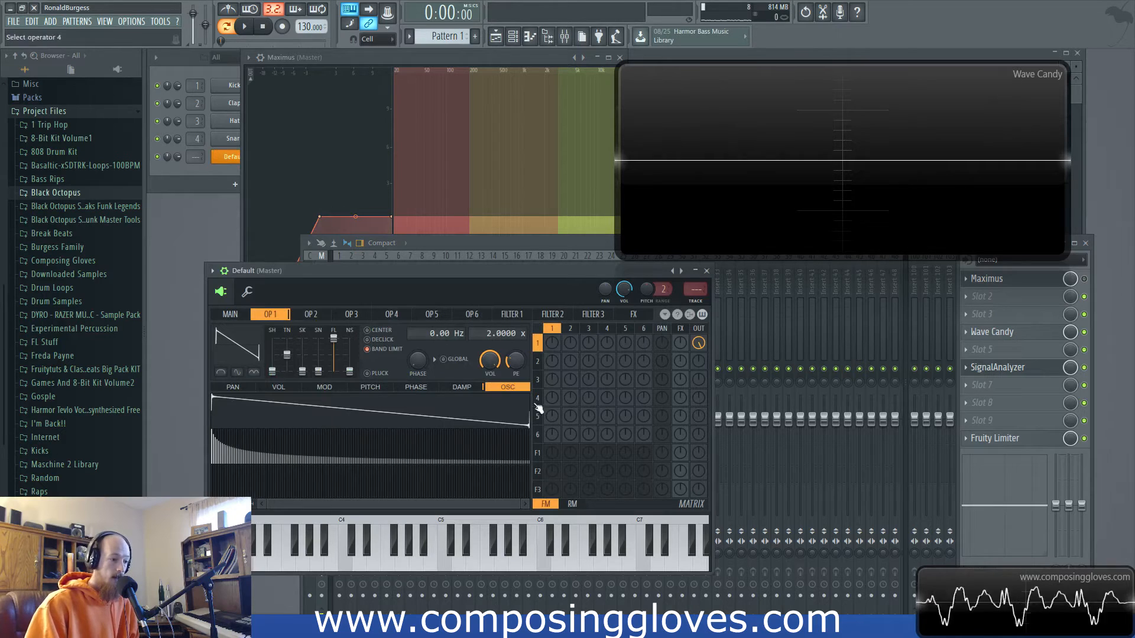
click(707, 271)
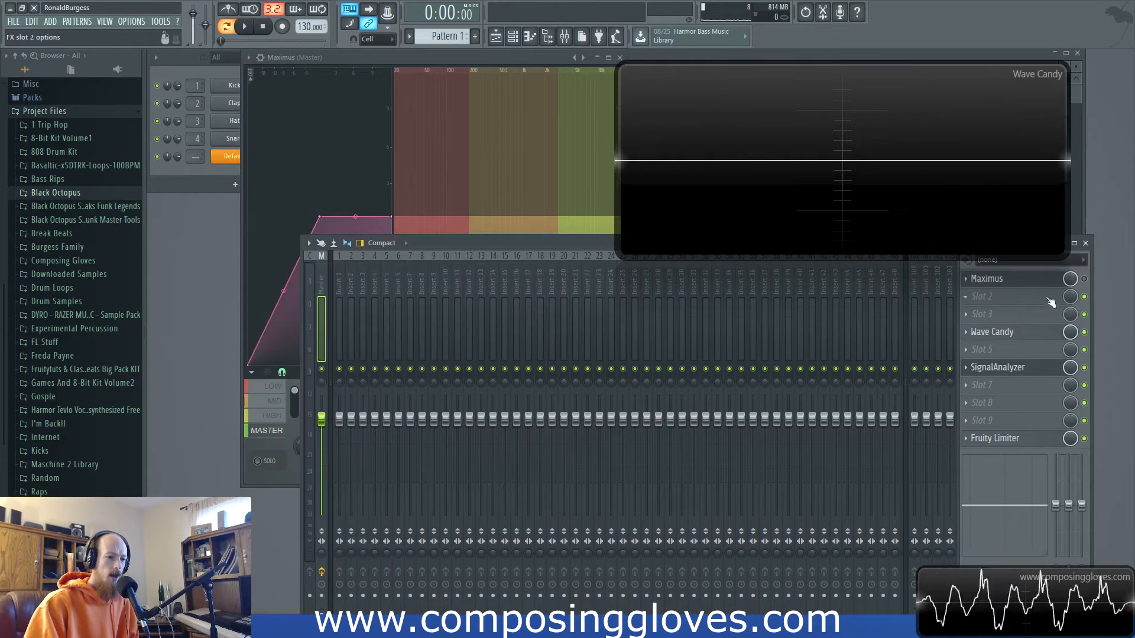
click(1084, 279)
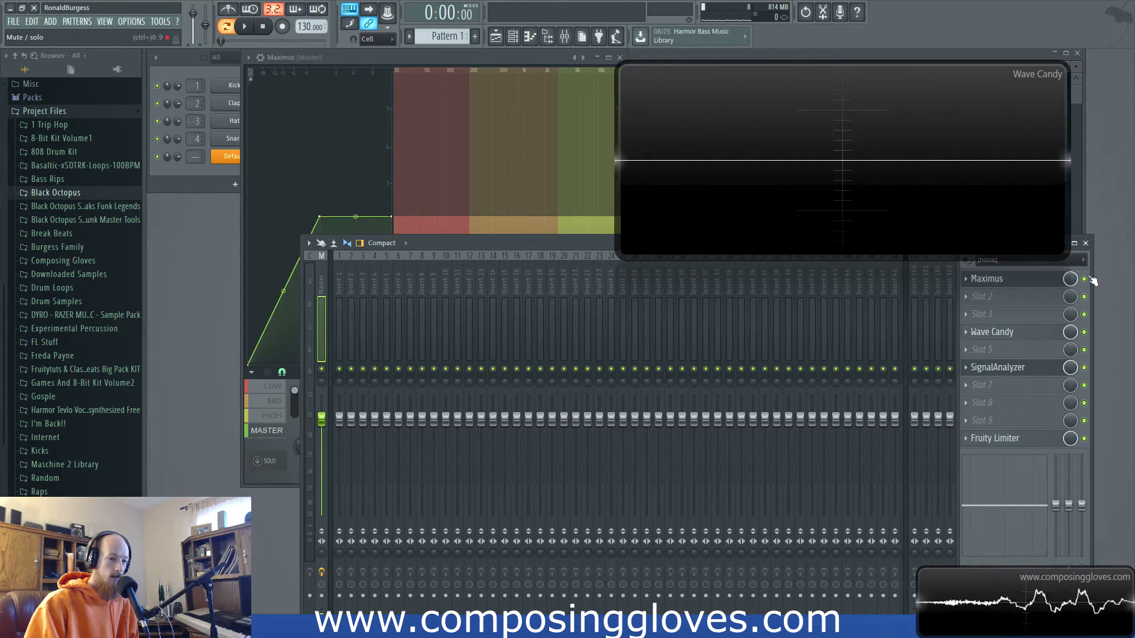
Step: Compare the saw's waveform in Wave Candy with Maximus enabled and bypassed, leaving Maximus enabled and its window in front
click(516, 62)
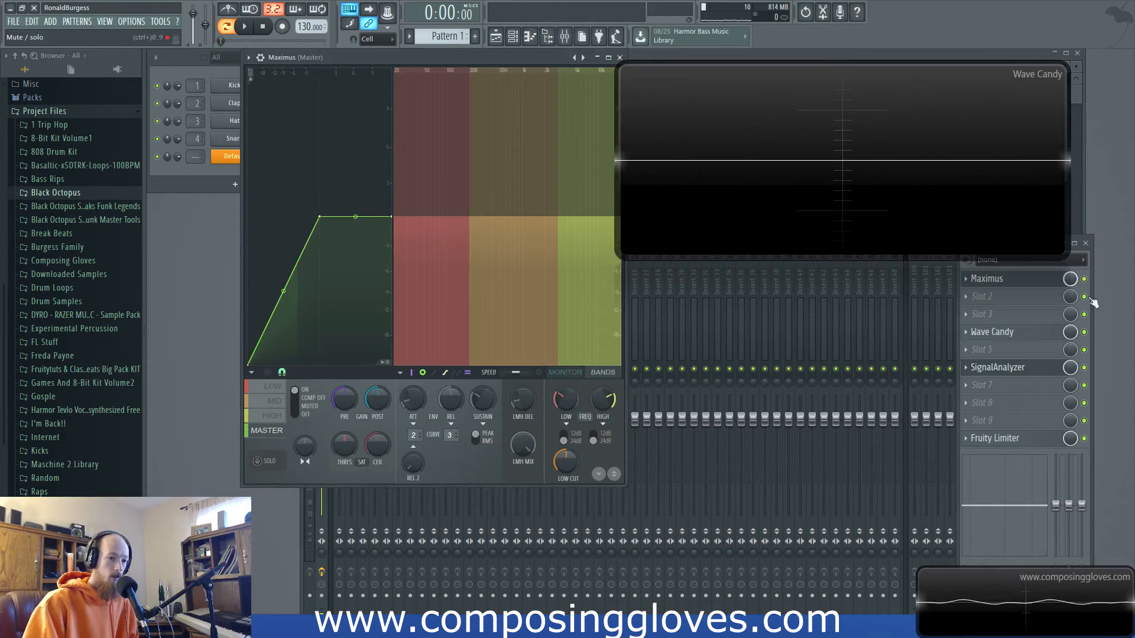
click(1085, 280)
click(1085, 280)
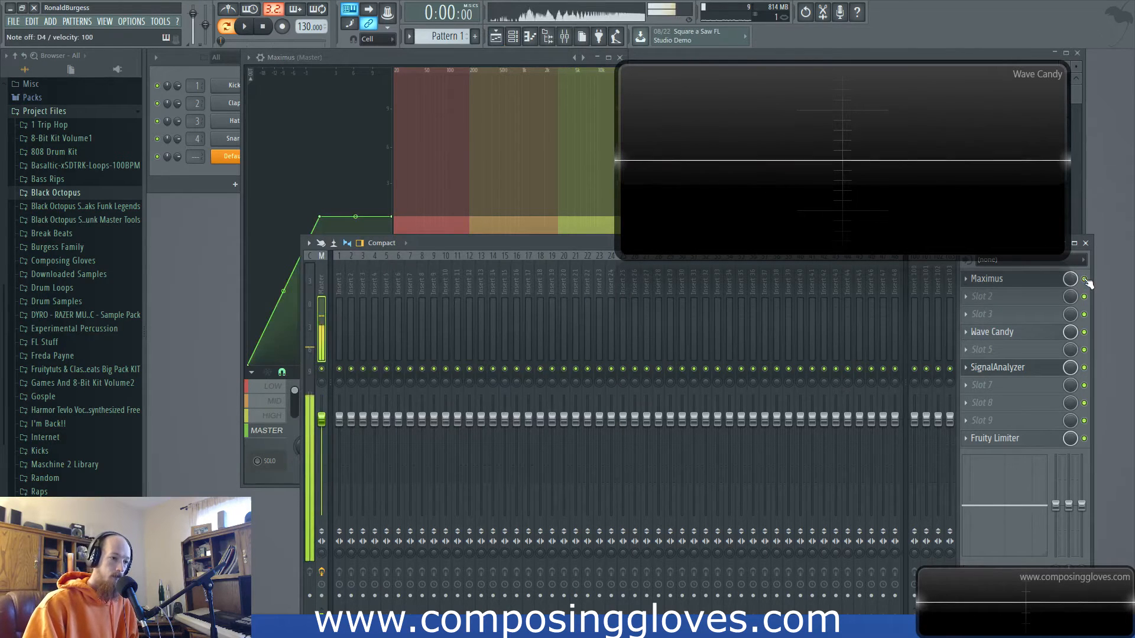
click(1084, 280)
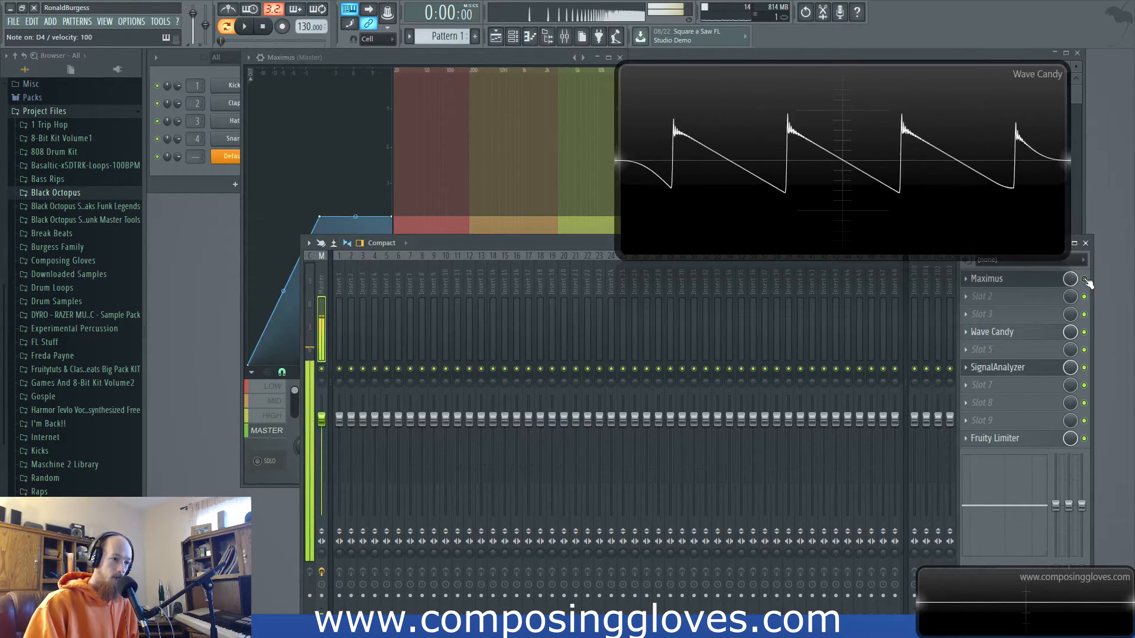
click(1085, 280)
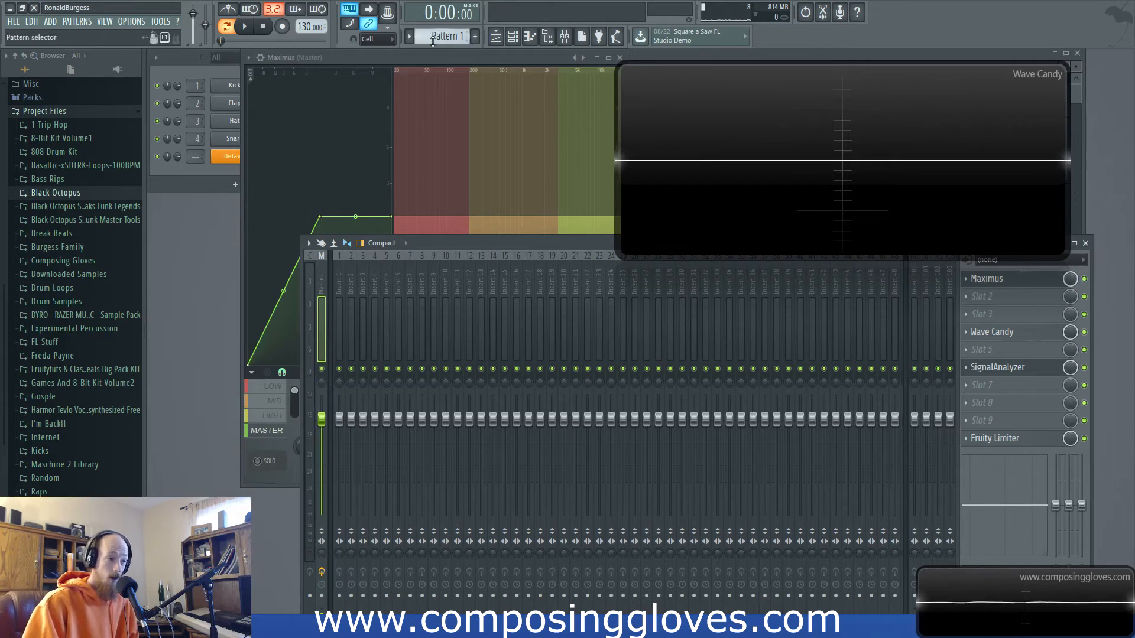
click(466, 58)
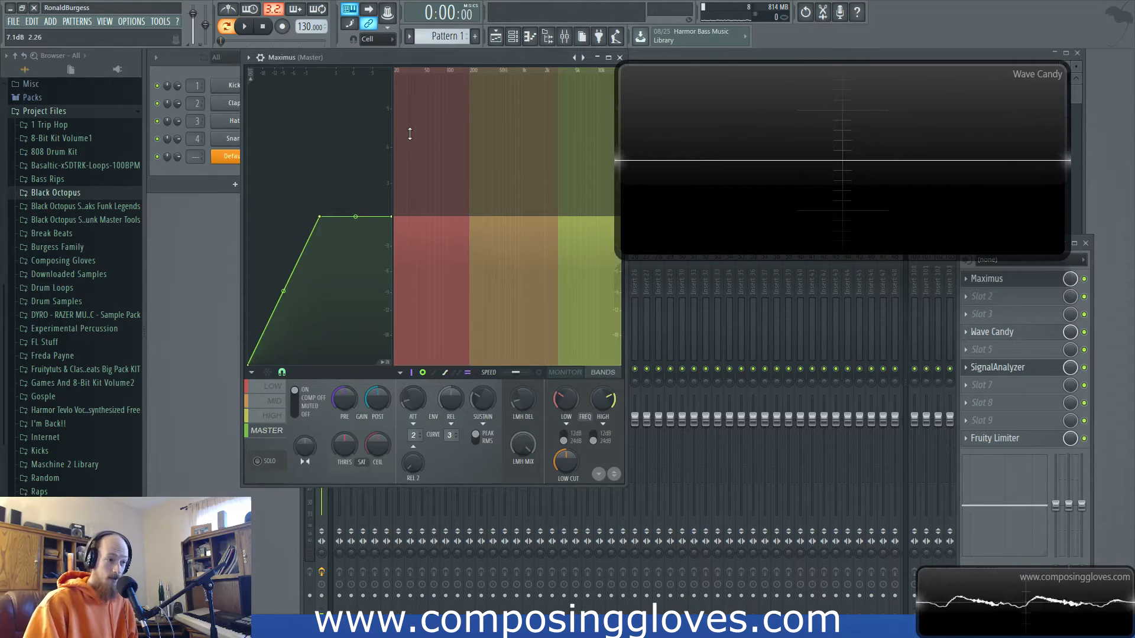
drag(438, 57, 427, 55)
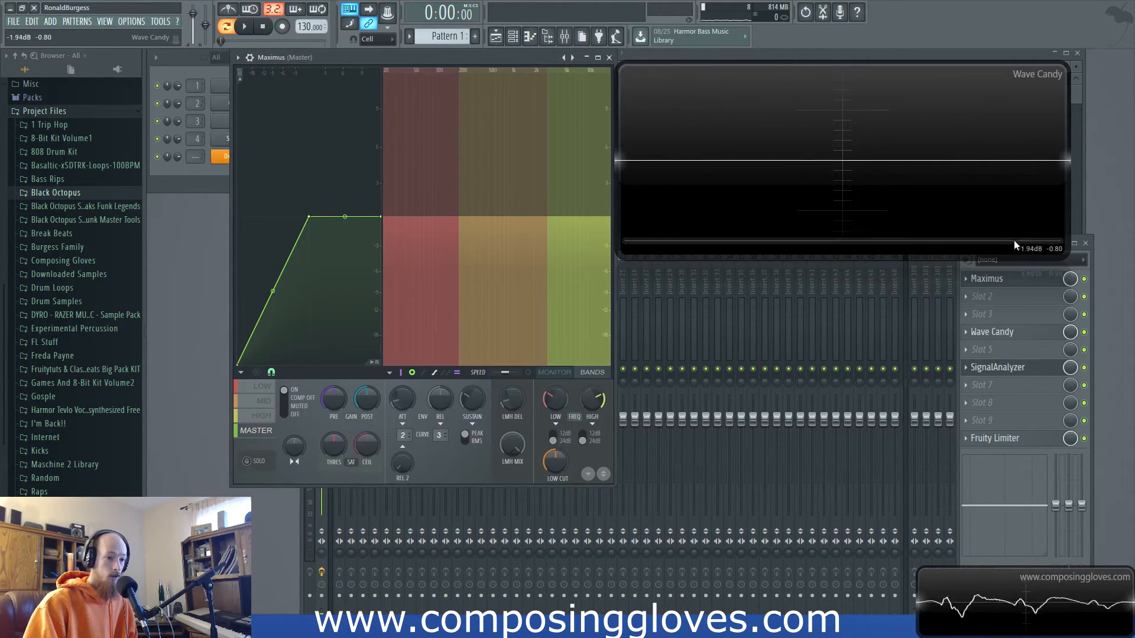
click(978, 311)
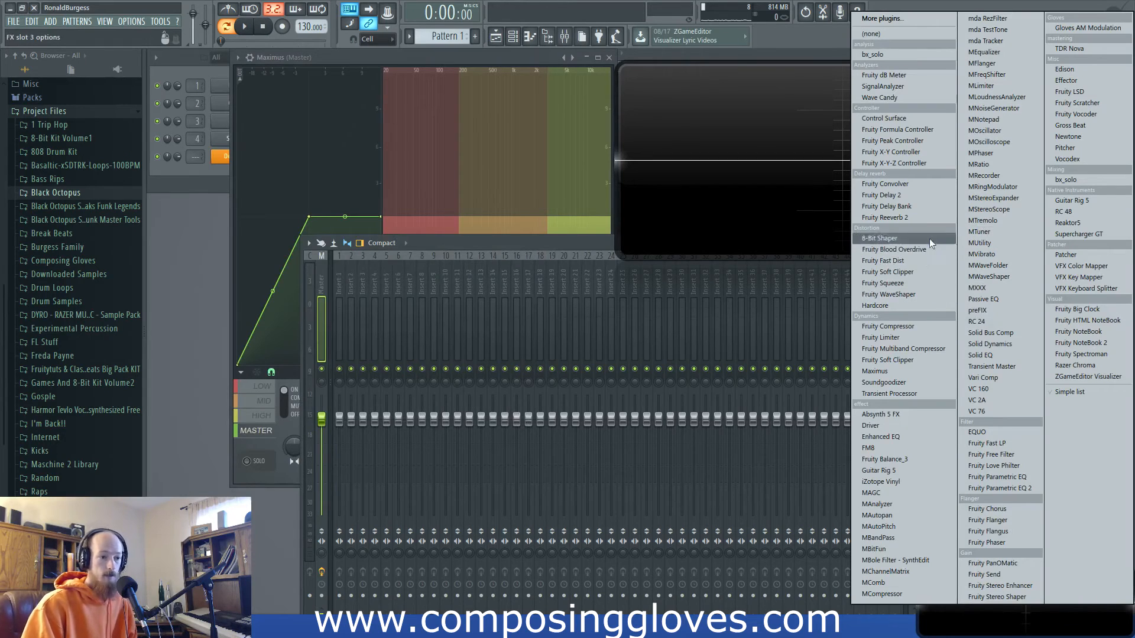
click(914, 373)
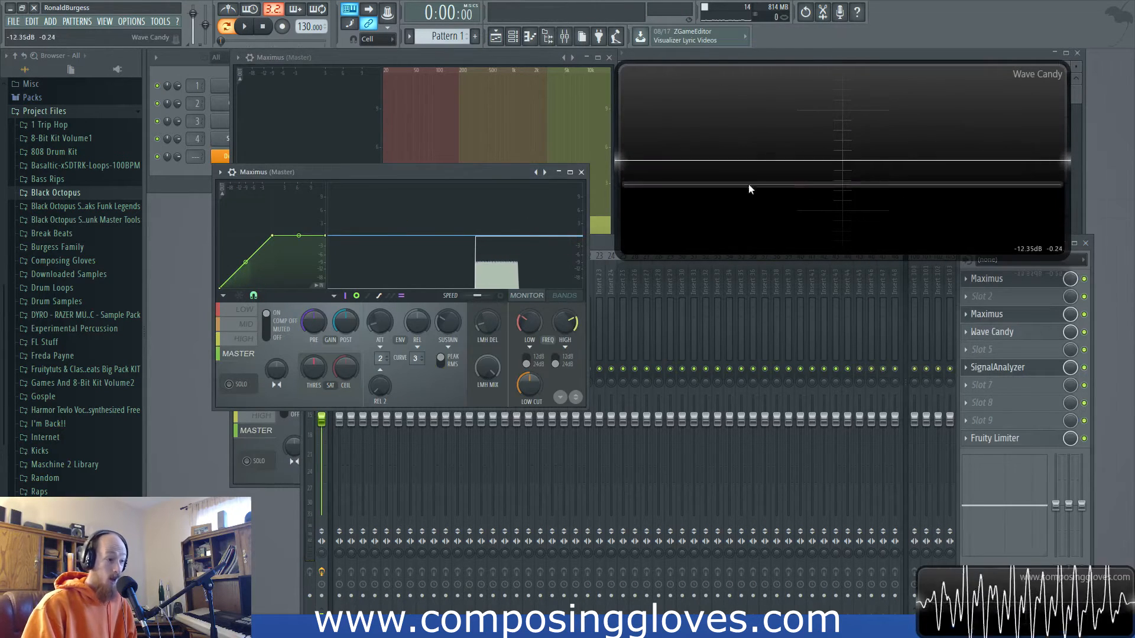
click(581, 172)
click(968, 317)
mouse_move(1004, 327)
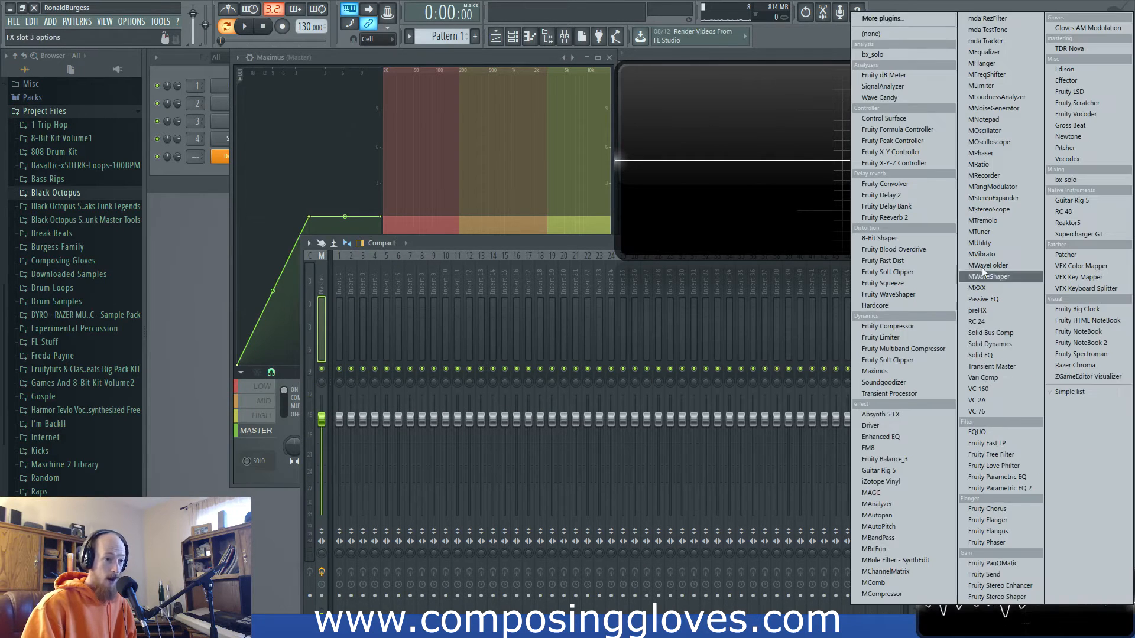
click(912, 34)
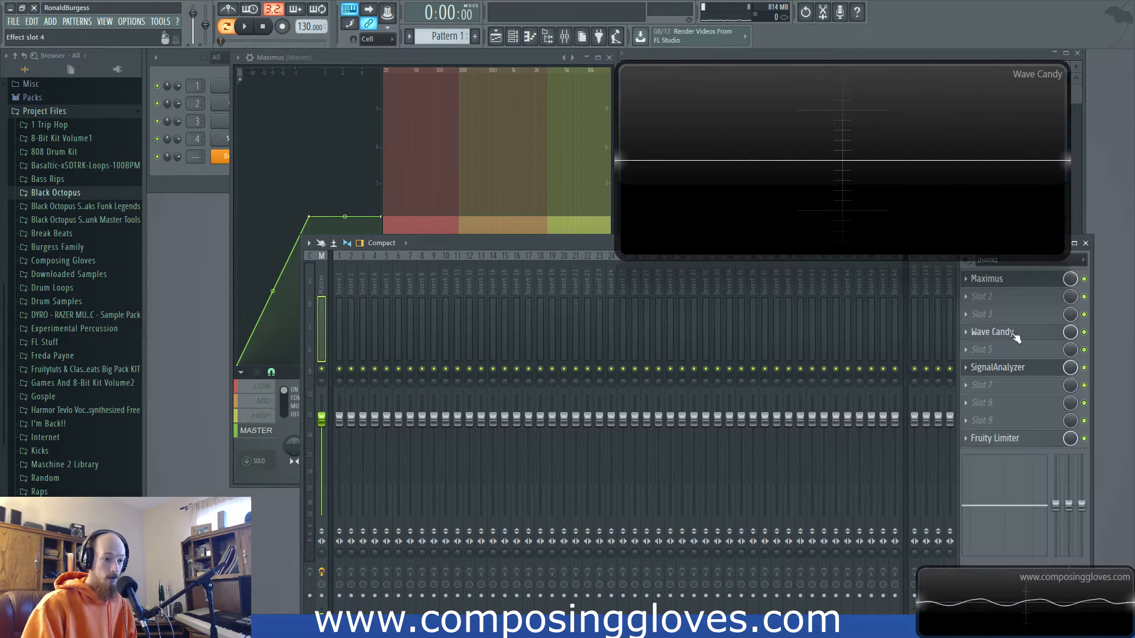
Step: View Maximus's low and master bands, and toggle its linear-phase filters on and back off
click(449, 62)
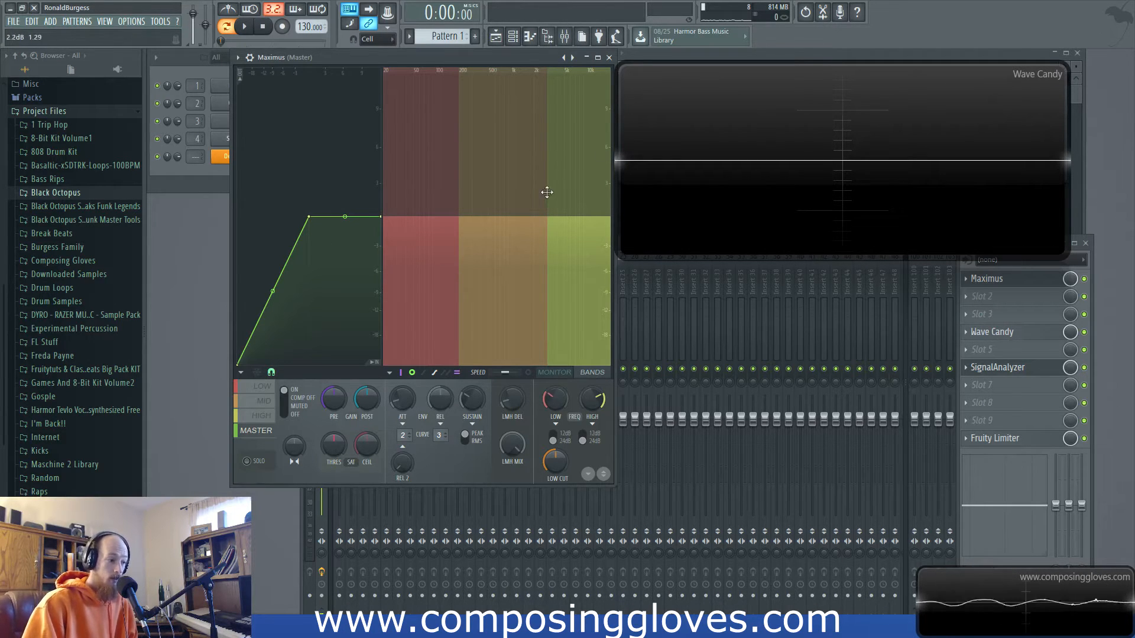
click(263, 387)
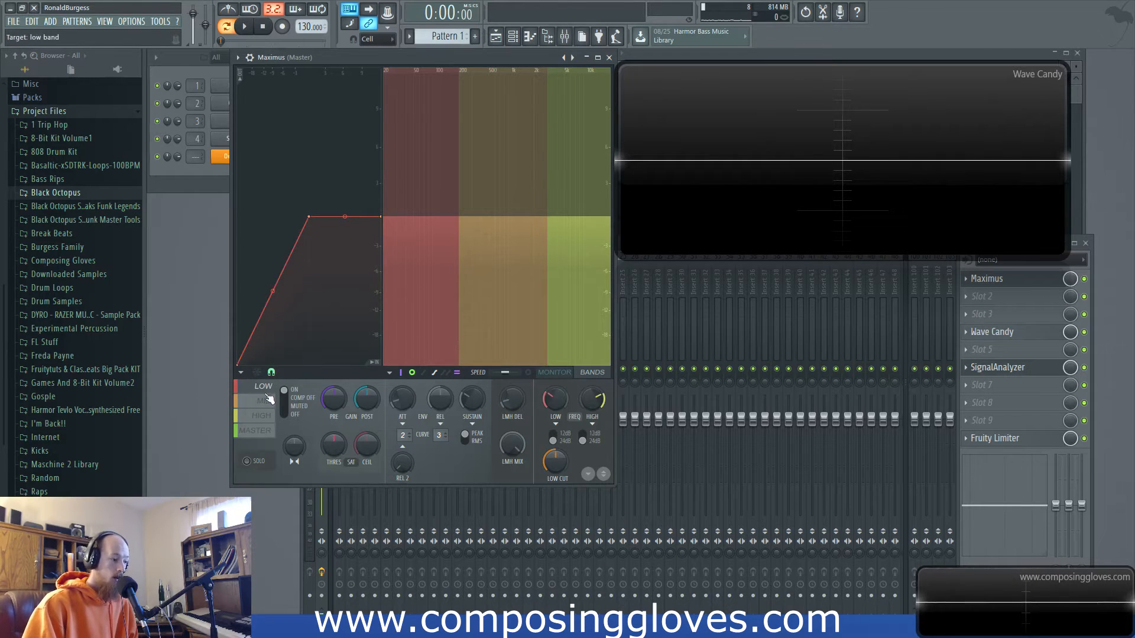
click(255, 430)
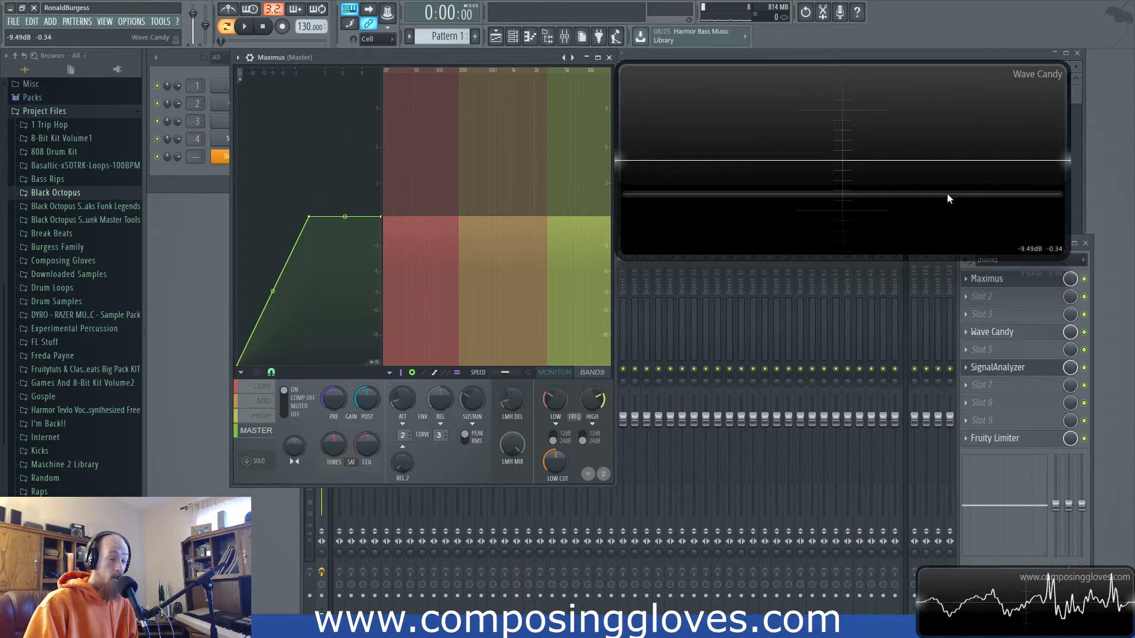
click(390, 372)
click(435, 401)
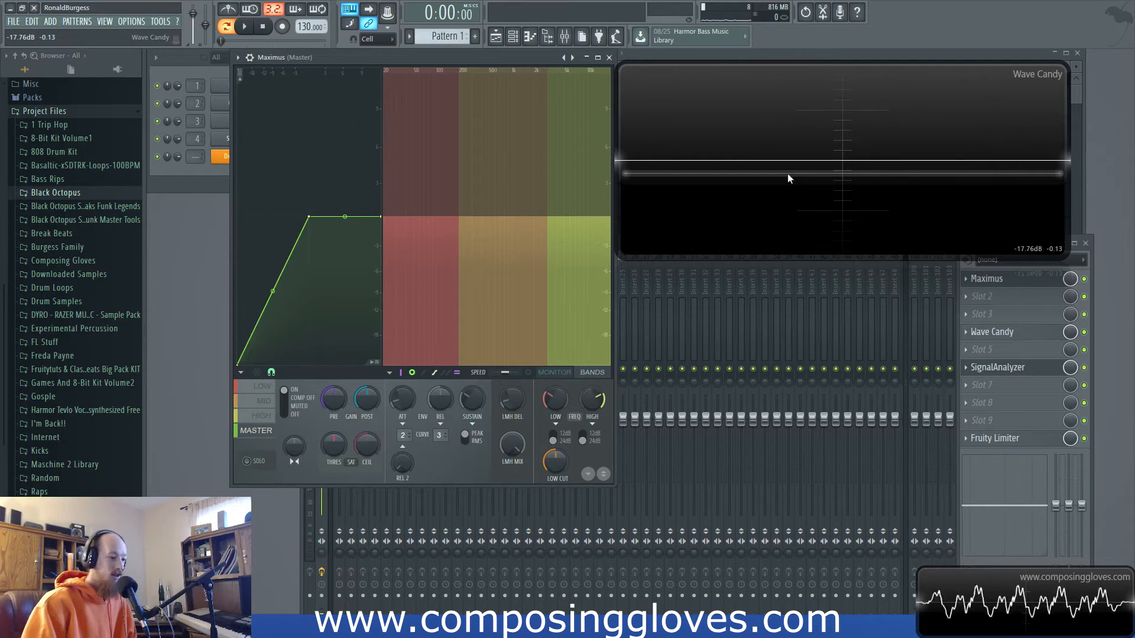
click(390, 373)
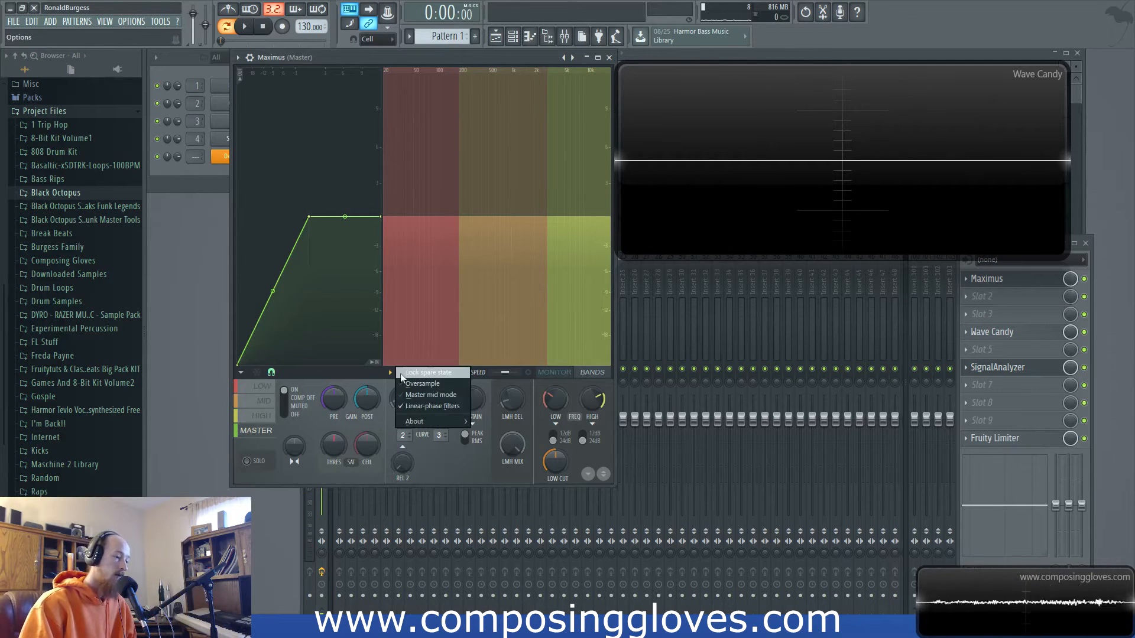
click(448, 408)
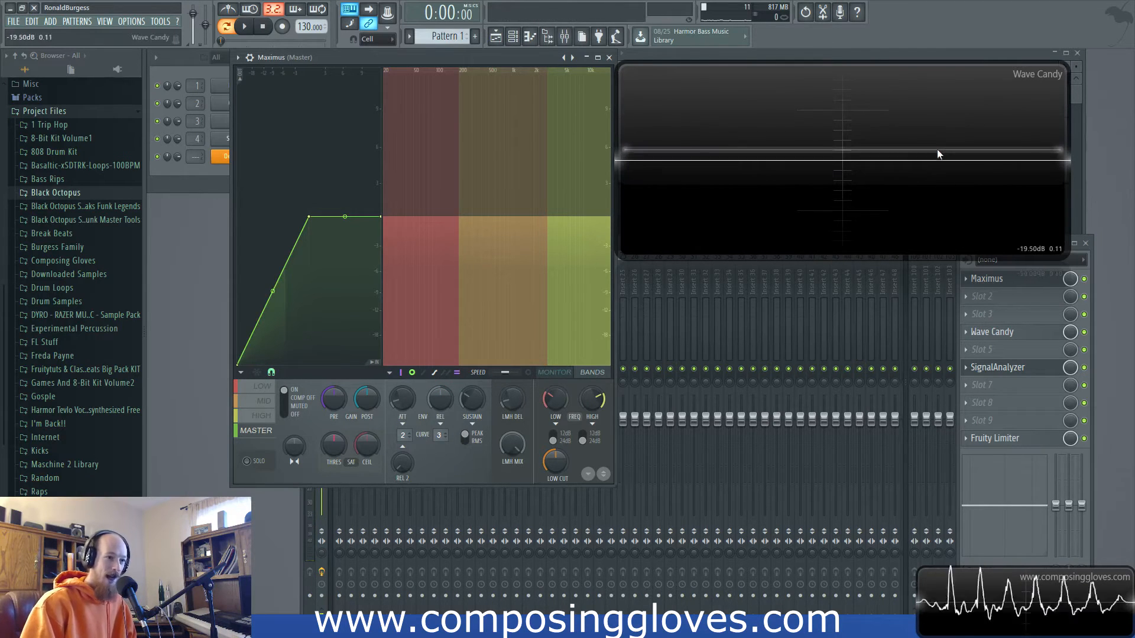
Step: Nudge the Maximus window clear of the top edge and view the high band before returning to the master band
drag(466, 59, 463, 65)
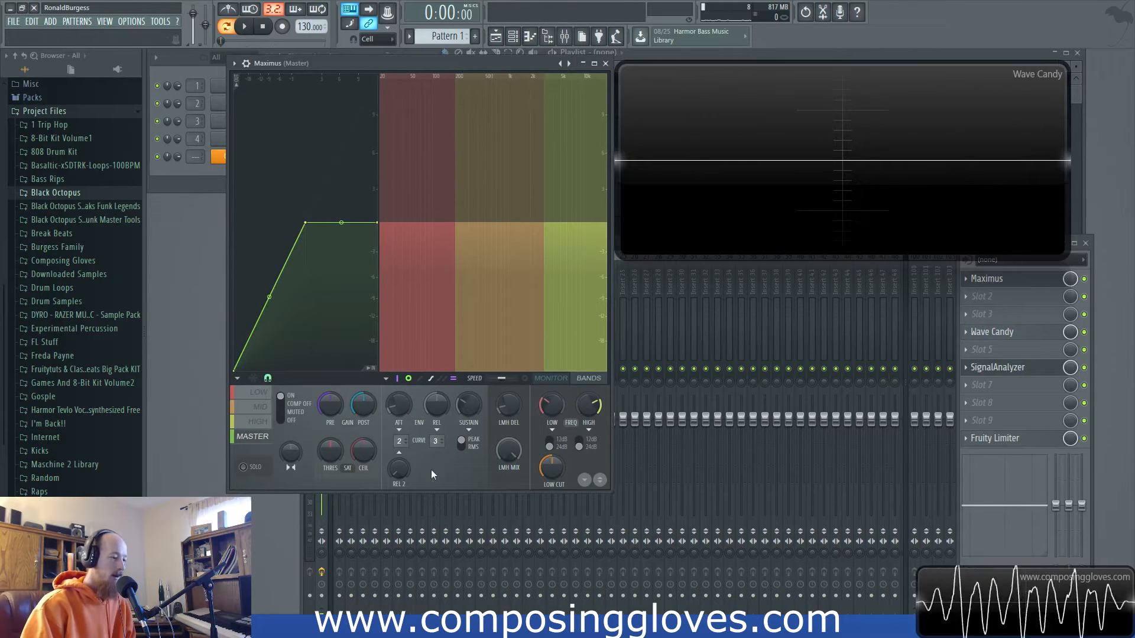
click(260, 423)
click(251, 435)
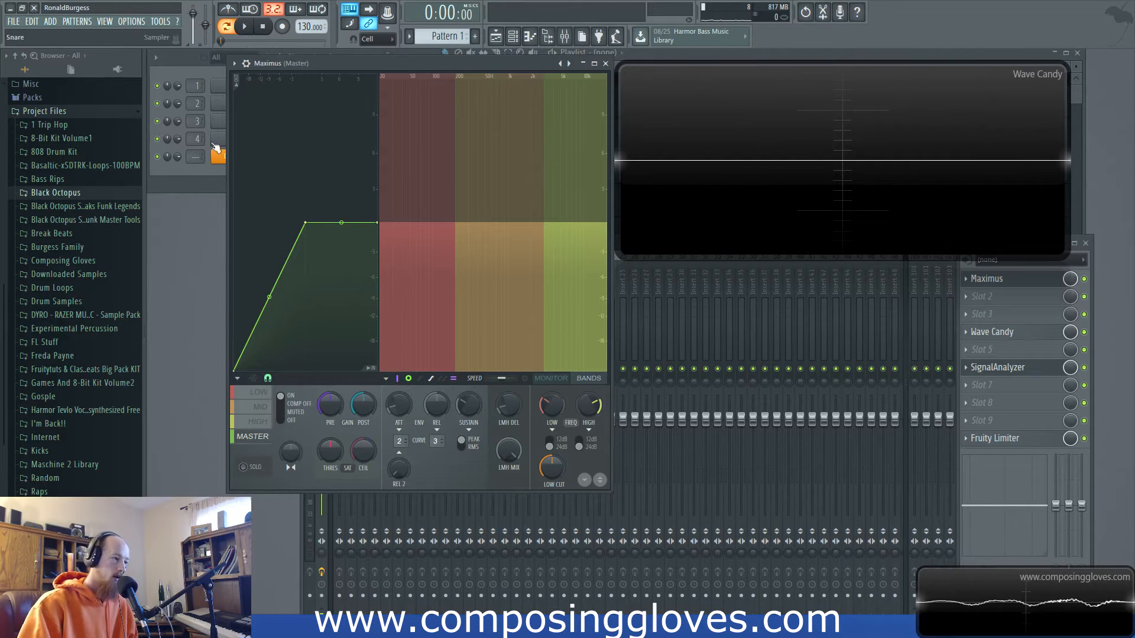
Step: Examine the oversampling and quality settings in the Default channel's Sytrus, return to operator 1, and close the synth
click(221, 158)
drag(561, 273, 612, 279)
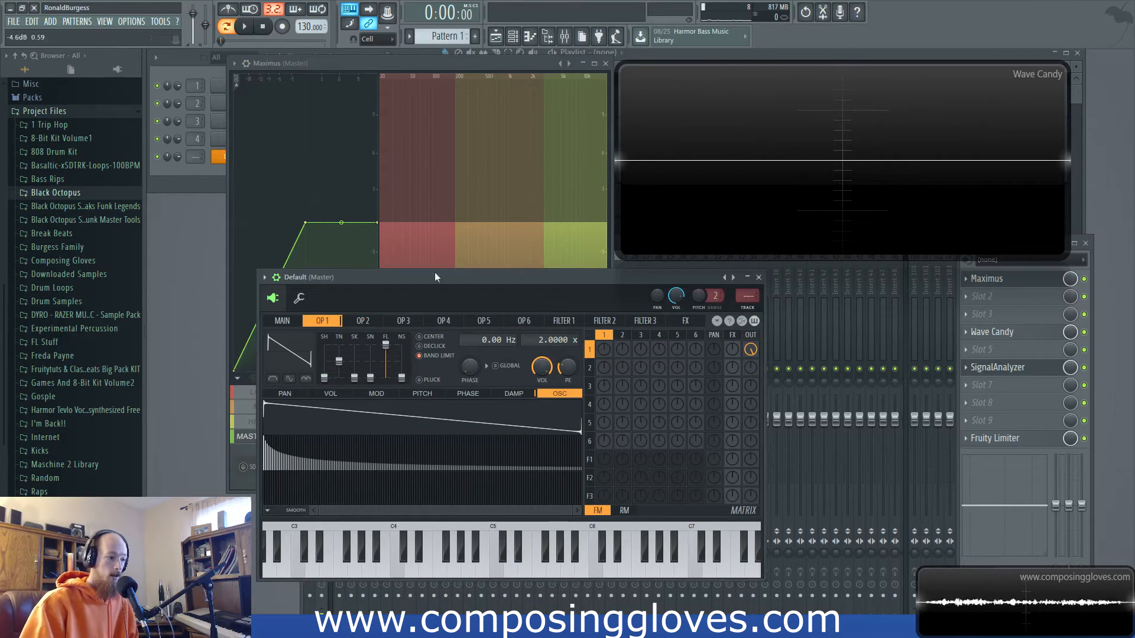
click(282, 320)
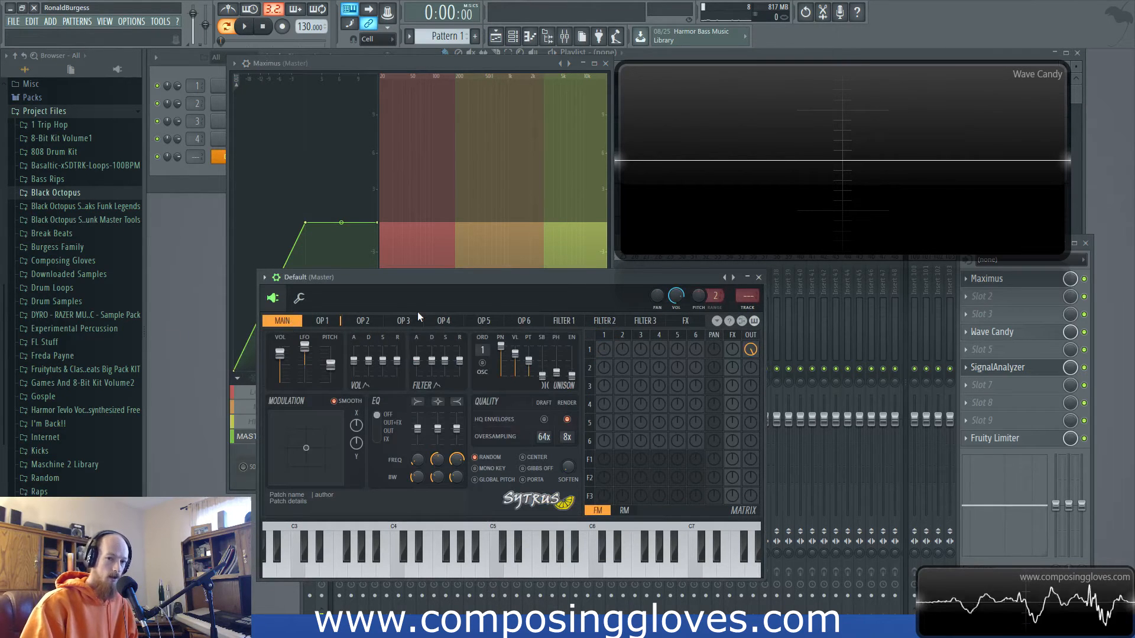
drag(530, 282, 536, 277)
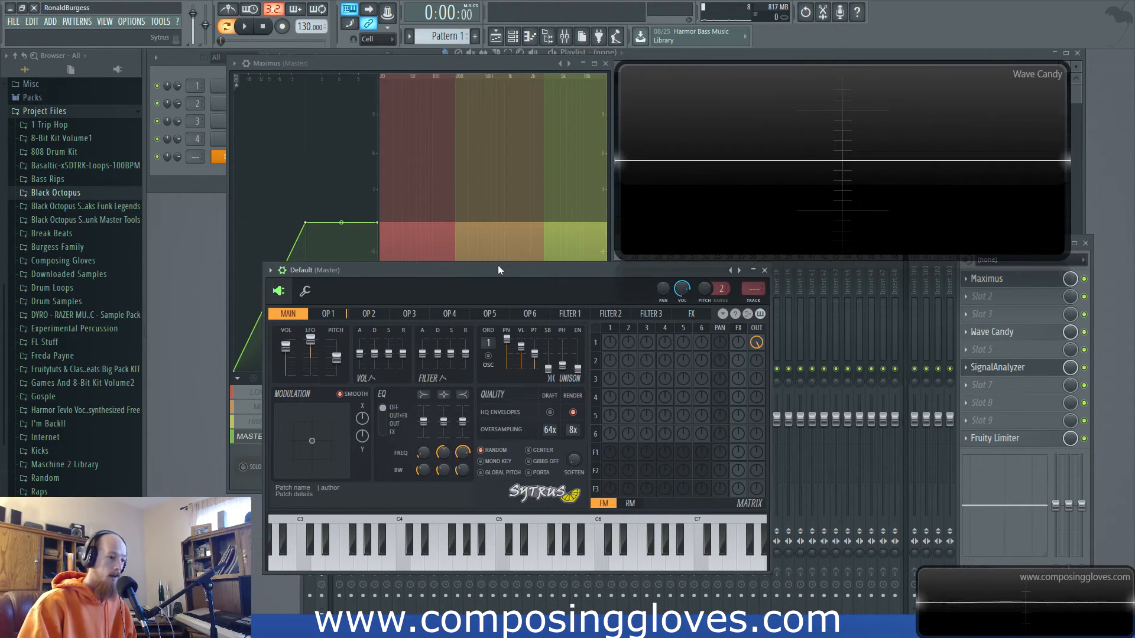
drag(497, 267, 496, 268)
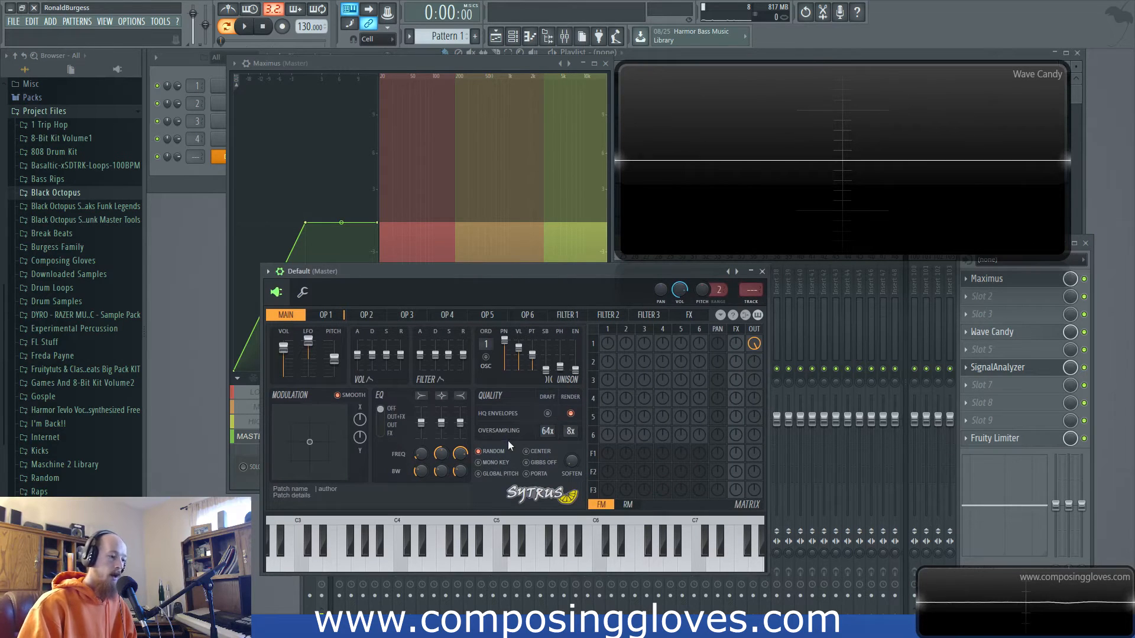
click(326, 314)
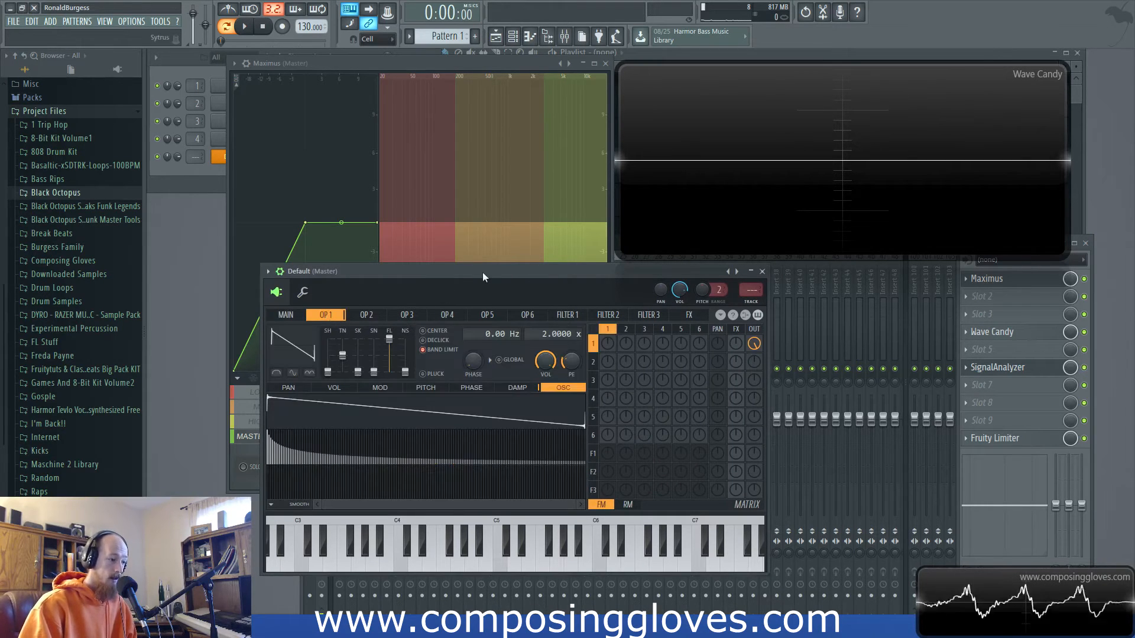
drag(482, 272, 428, 289)
click(707, 288)
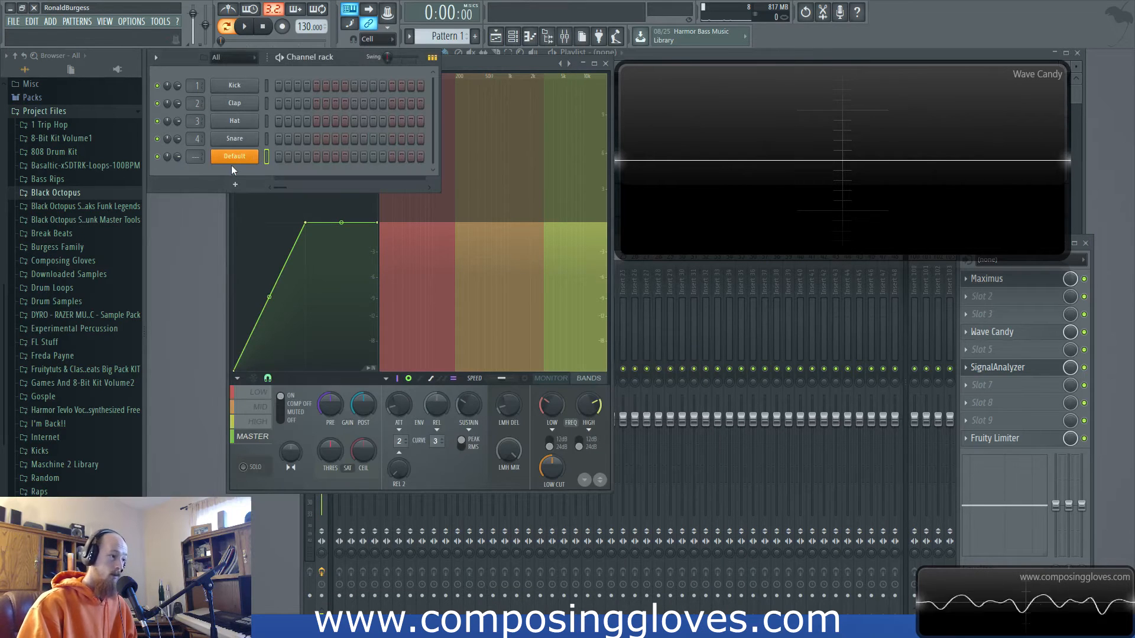
Step: Bring Maximus to the front, show its monitor display, and play a note of the saw sound
click(473, 65)
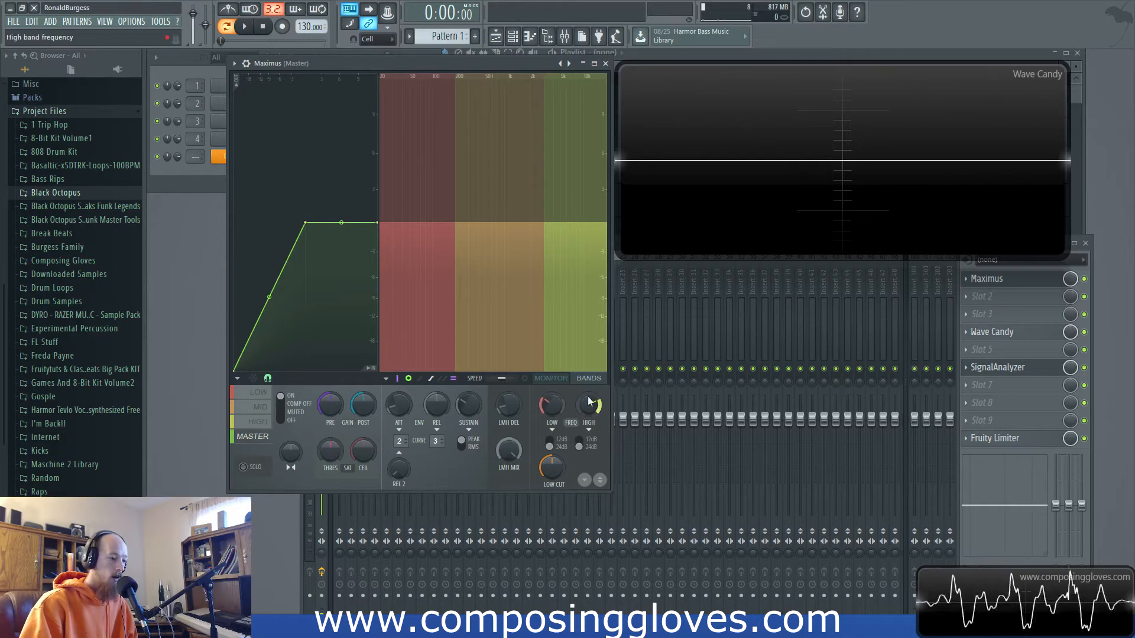
click(551, 378)
key(x)
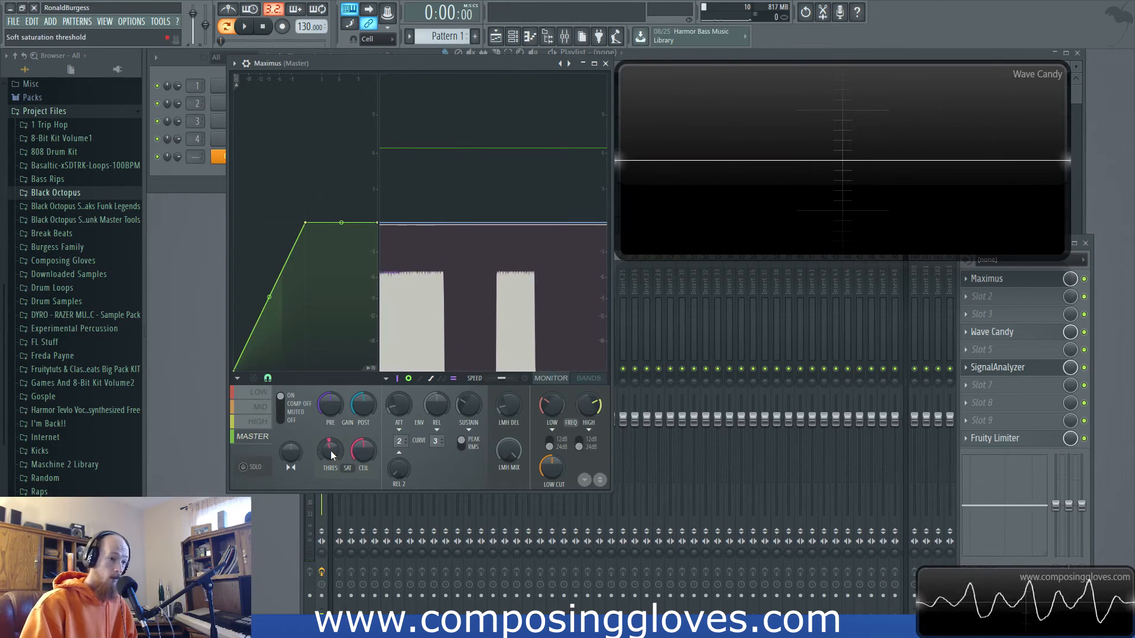
Step: Raise the master band's saturation threshold while playing the saw, reset it to no saturation, and readjust the saturation
drag(331, 451, 335, 331)
key(x)
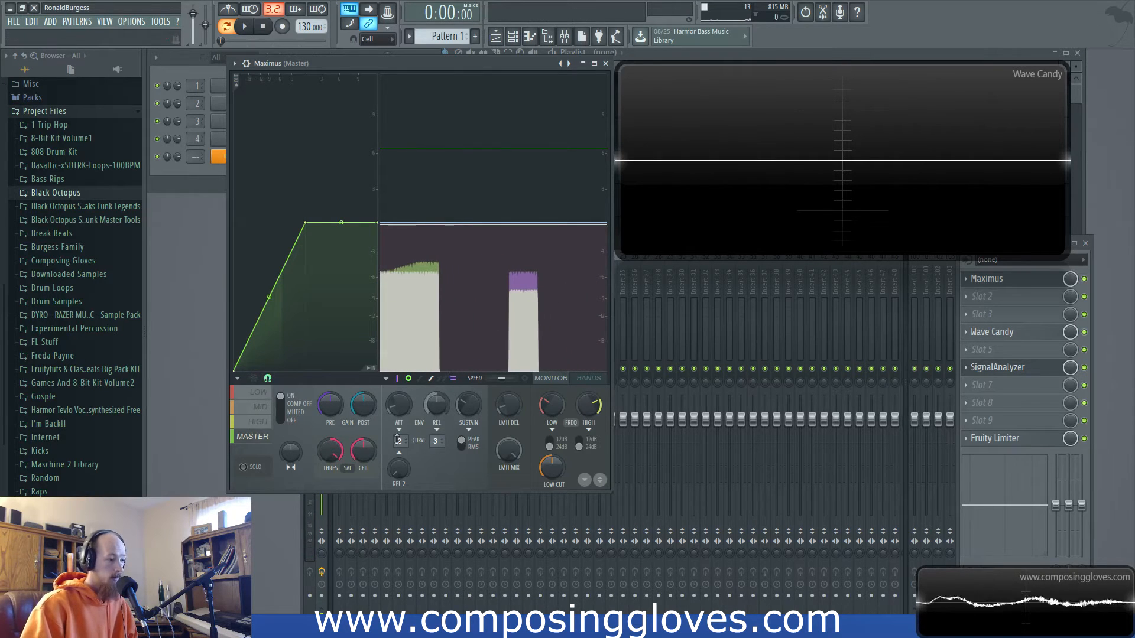
alt+click(330, 457)
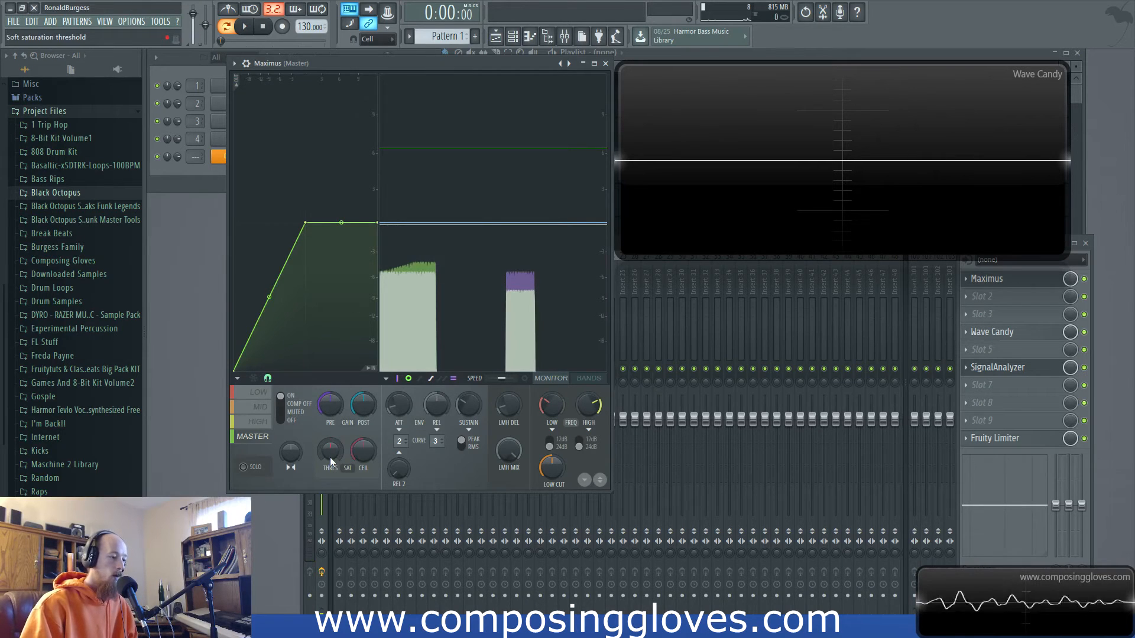
drag(329, 457, 374, 461)
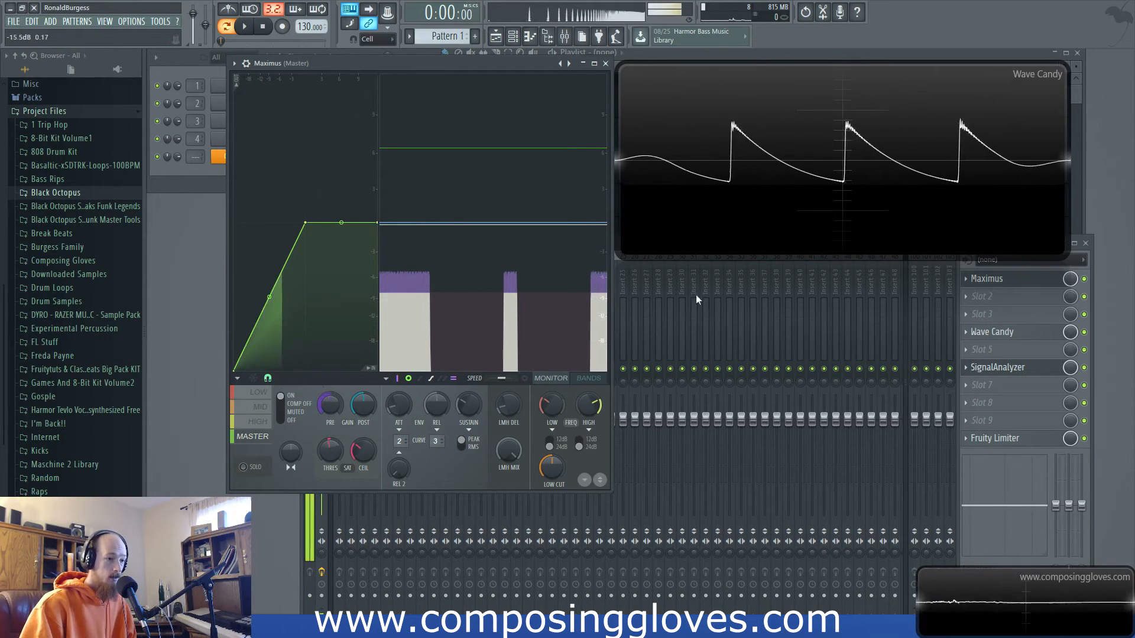
Step: Inspect the waveform options for operator 1's oscillator in the Default channel's Sytrus, then close the synth
click(216, 159)
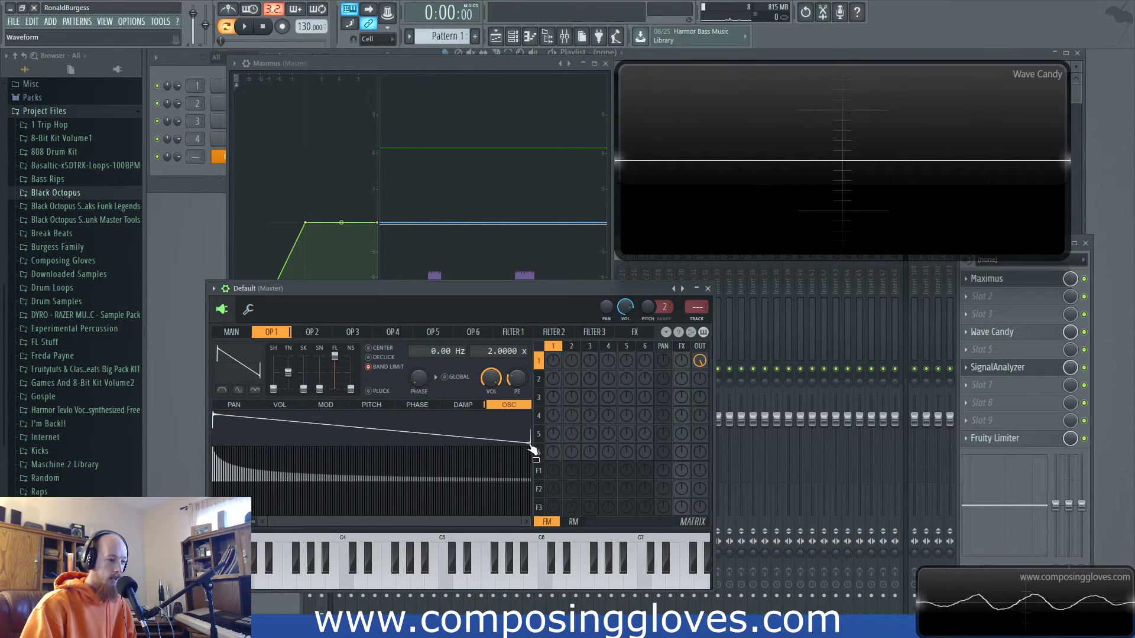
right_click(222, 421)
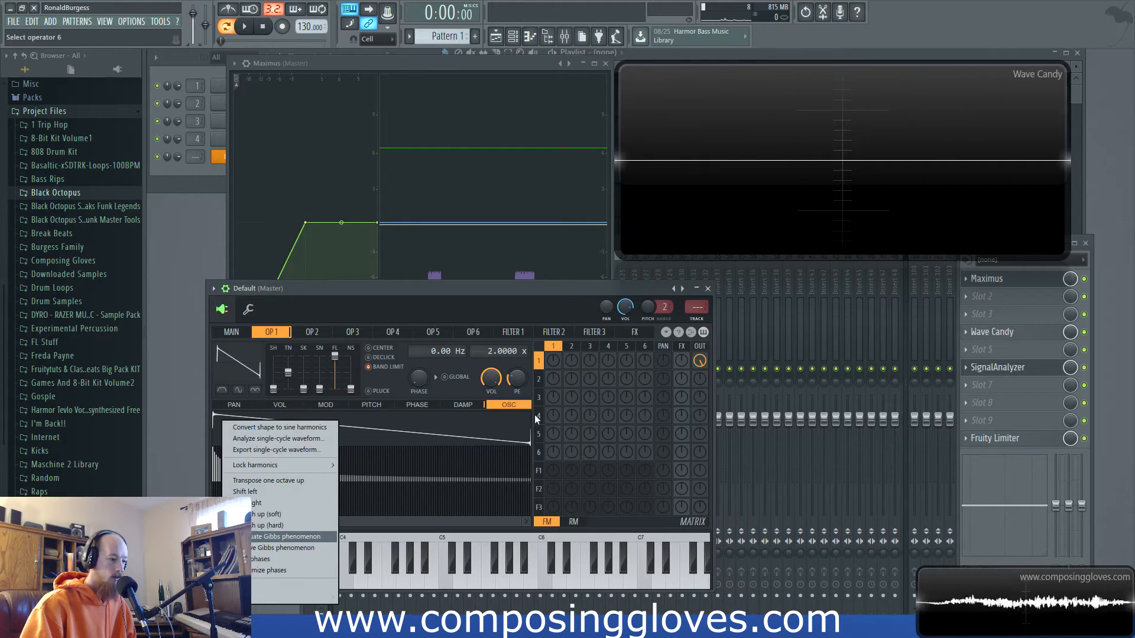
click(708, 288)
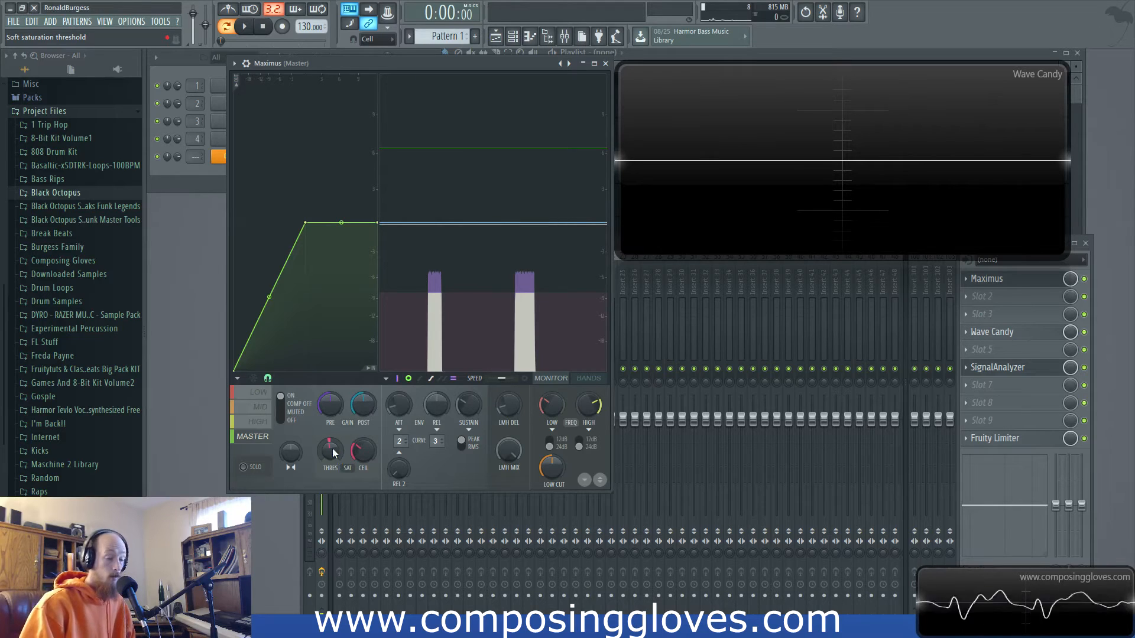
Step: Sweep the master band's saturation threshold through mode A, down to 0%, and on into mode B while playing the saw
mouse_move(332, 448)
mouse_down()
mouse_move(332, 413)
mouse_move(329, 462)
mouse_up()
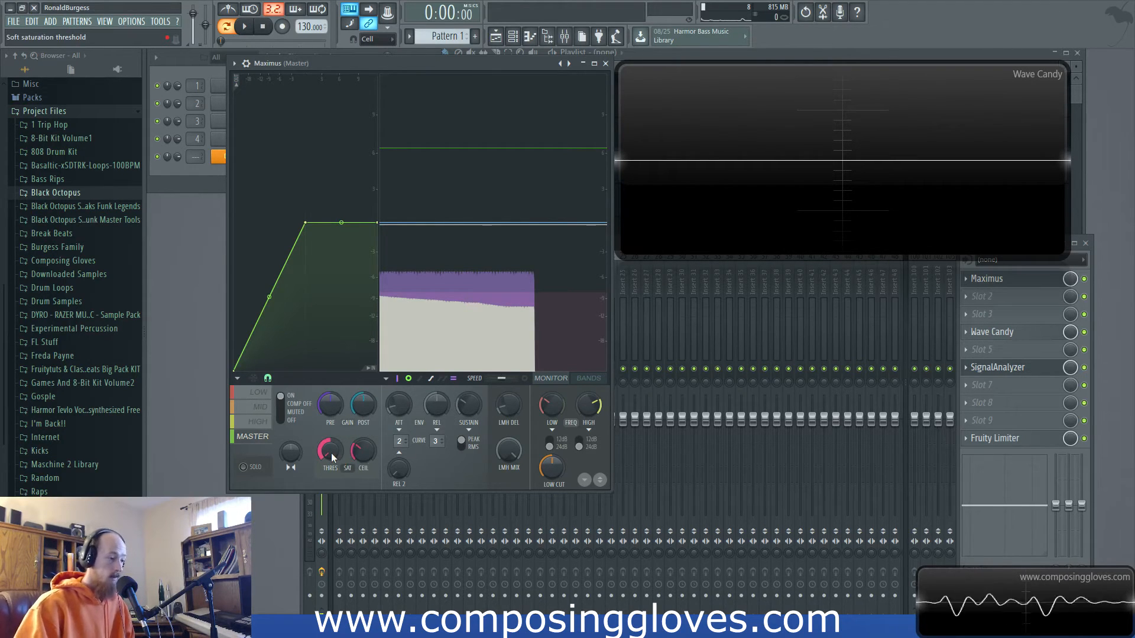
drag(331, 452, 331, 414)
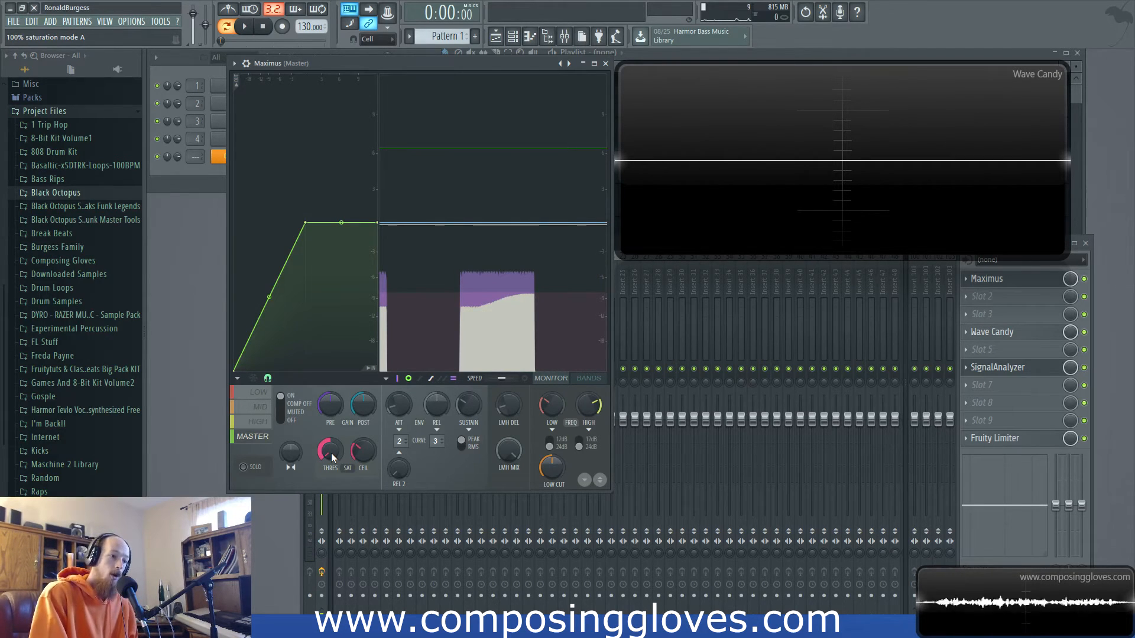
mouse_move(331, 452)
mouse_down()
mouse_move(331, 502)
mouse_move(331, 439)
mouse_up()
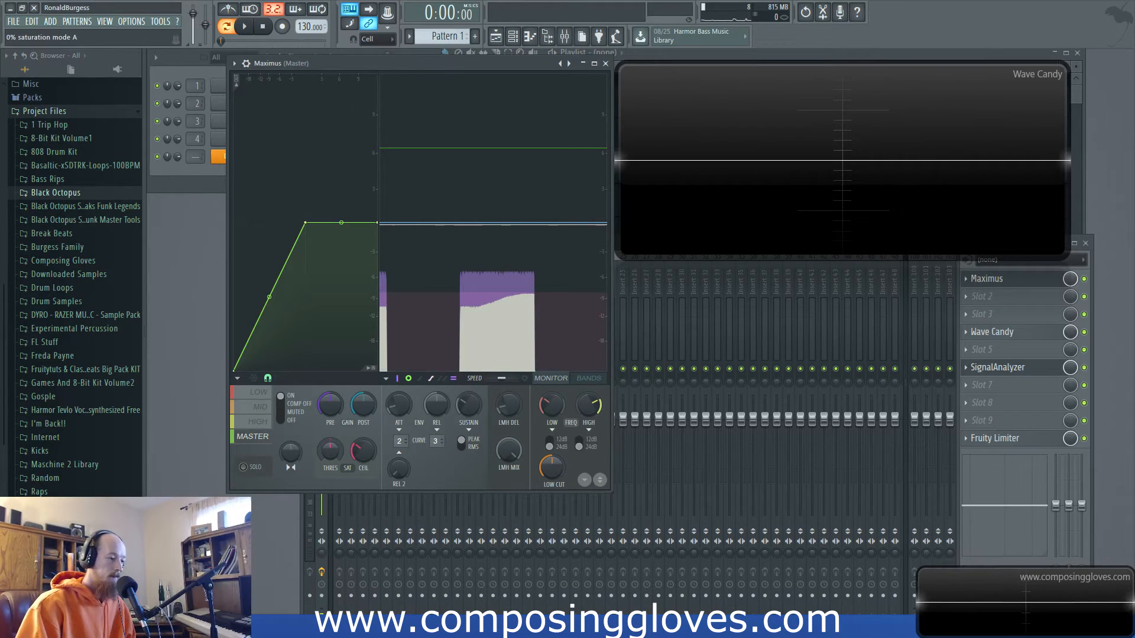
drag(329, 456, 329, 416)
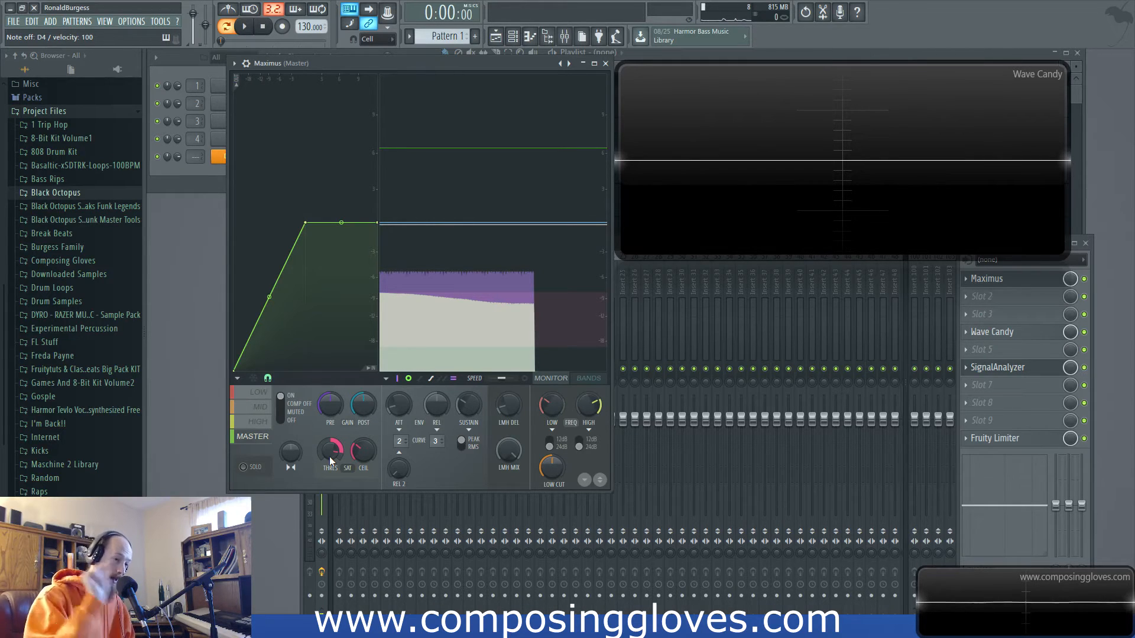
drag(329, 456, 329, 442)
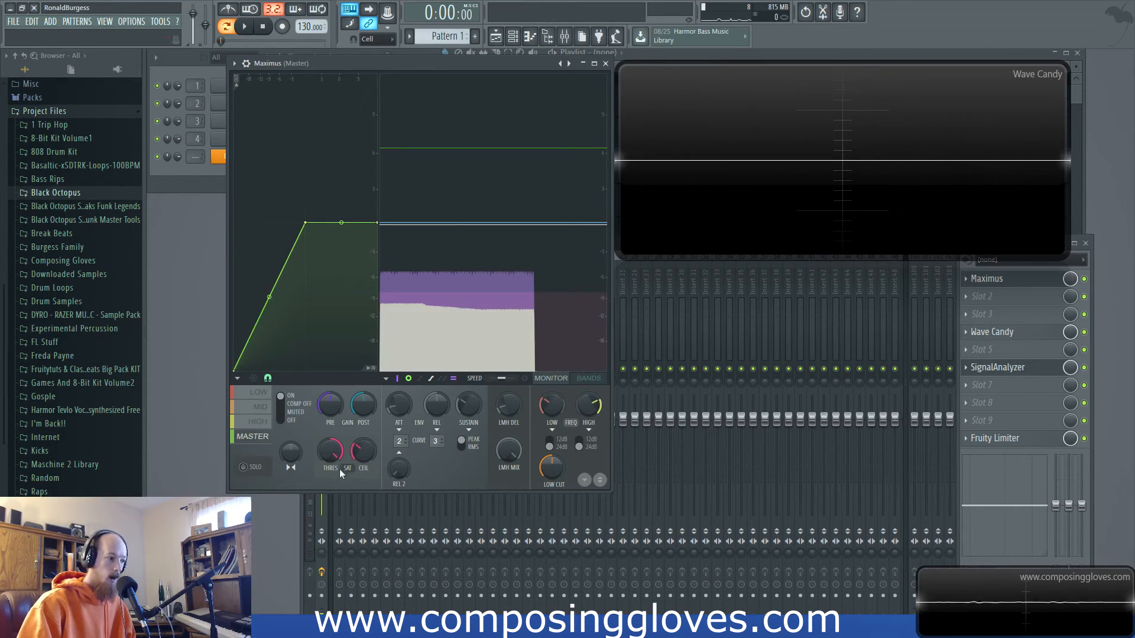
Step: Adjust the master band's saturation ceiling, then vary the threshold while playing the saw and leave it at 47% saturation mode B
drag(363, 451, 363, 459)
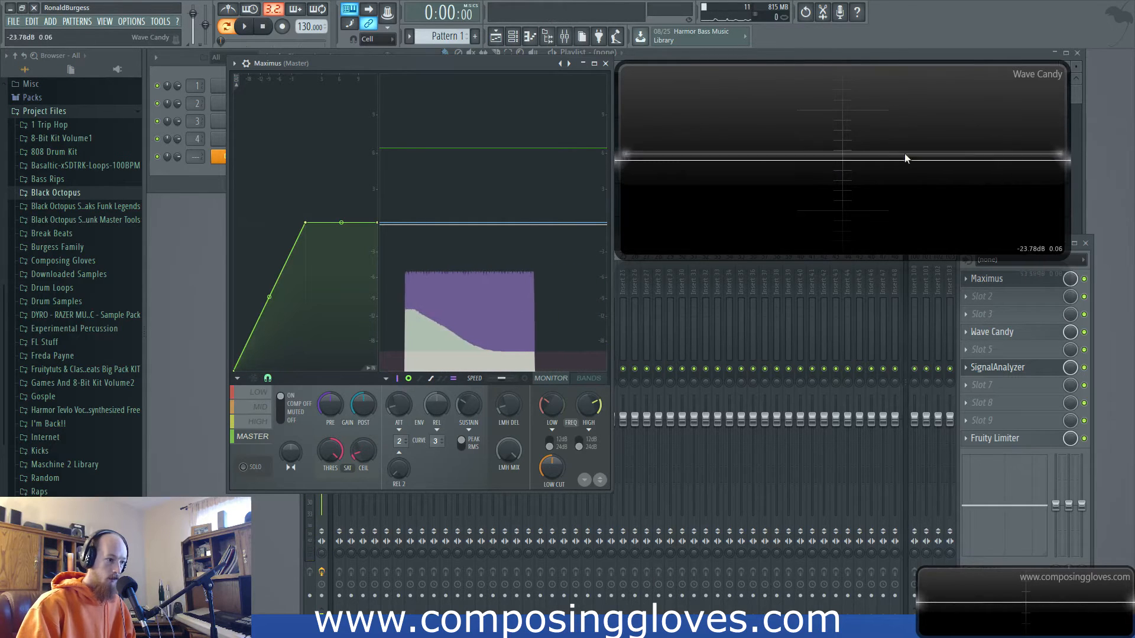
drag(319, 459, 320, 493)
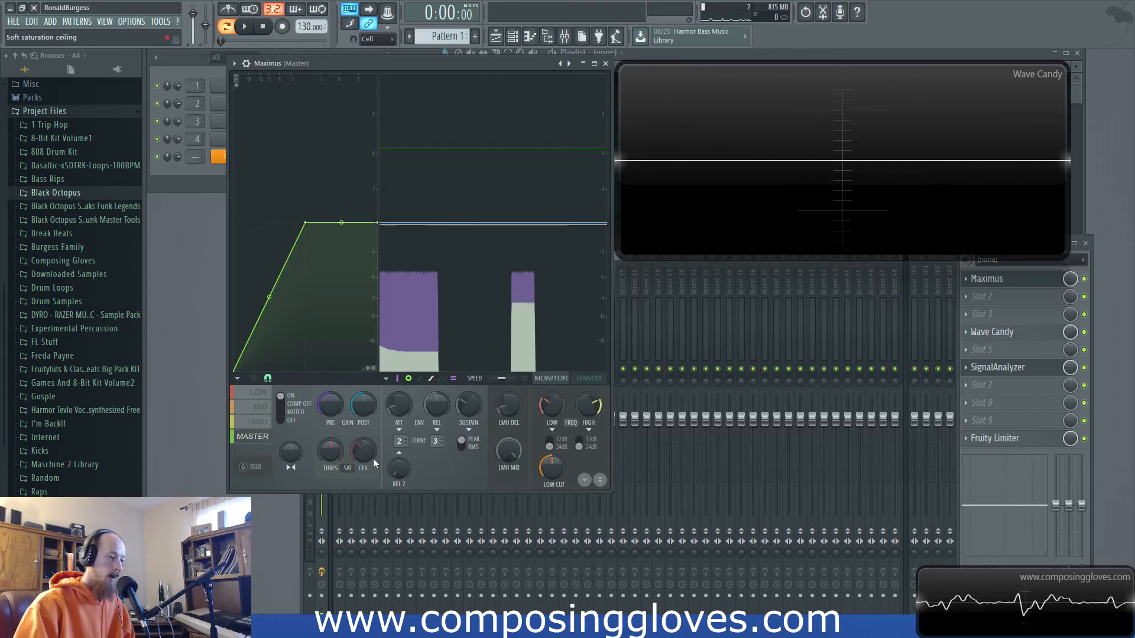
mouse_move(338, 449)
mouse_down()
mouse_move(338, 414)
mouse_move(331, 481)
mouse_move(330, 437)
mouse_up()
key(x)
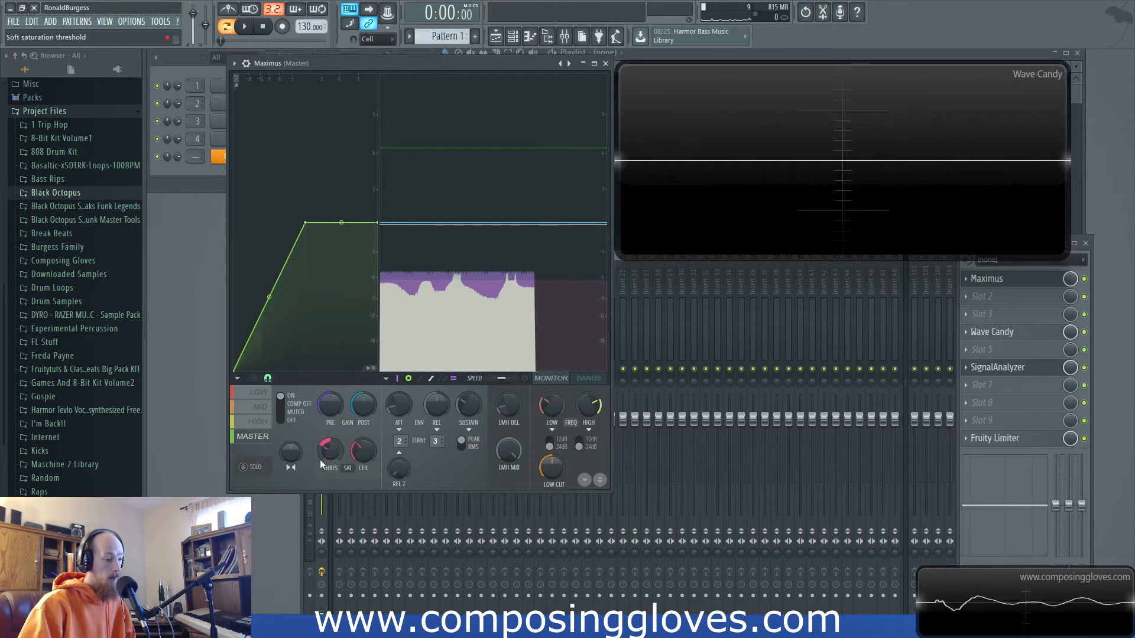
drag(321, 459, 320, 448)
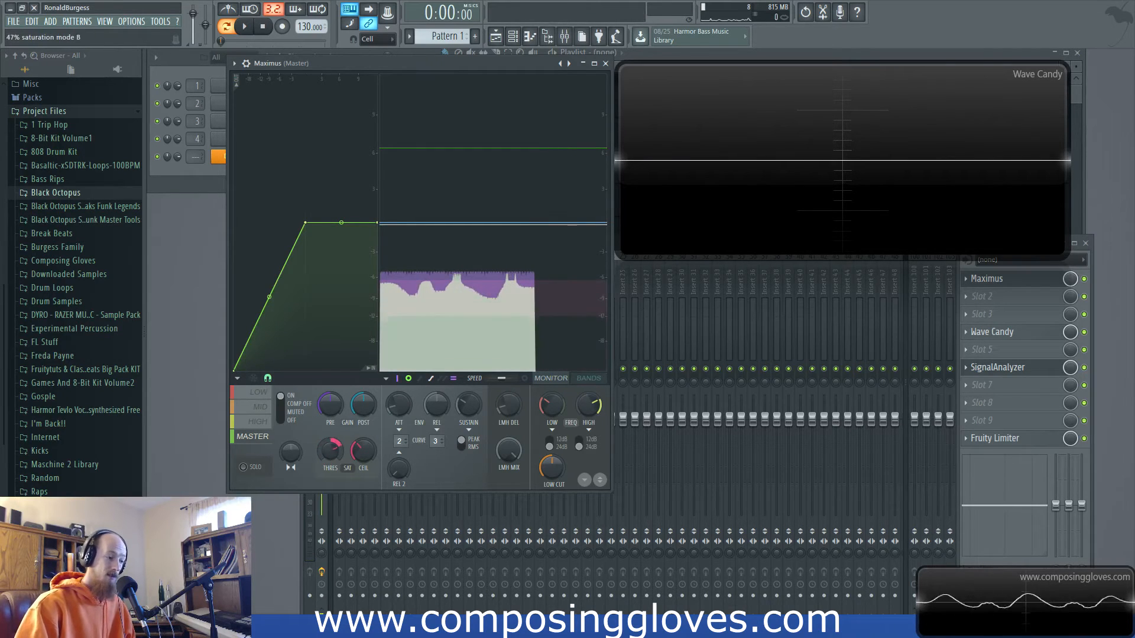
Step: Turn off draft oversampling in the main settings of the Default channel's Sytrus, close the synth, and return to Maximus
click(198, 180)
click(231, 158)
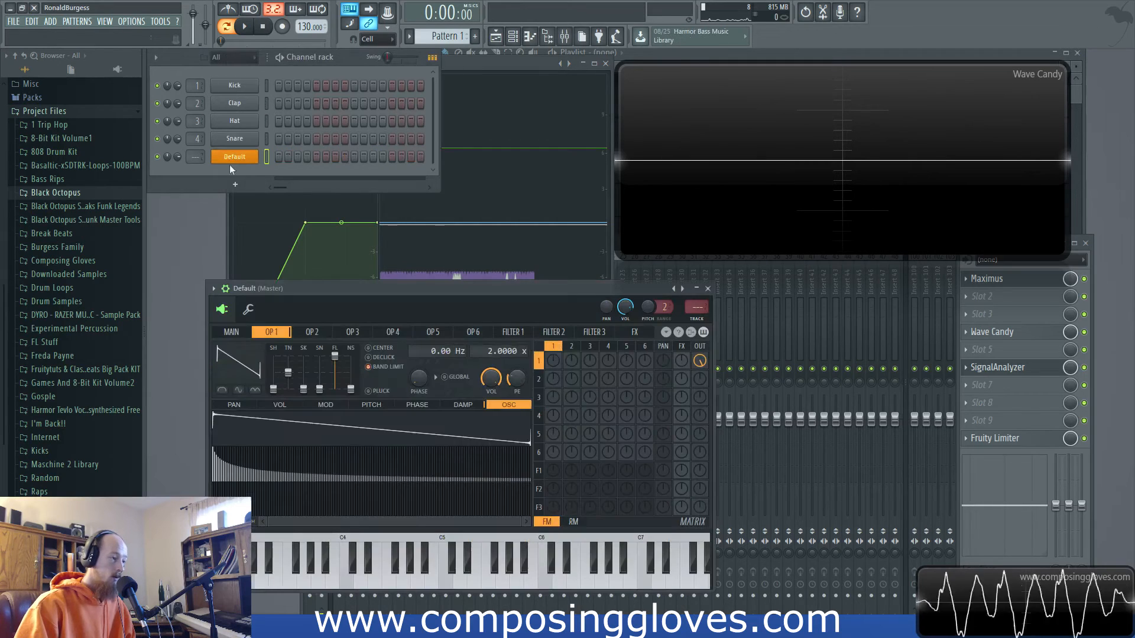
click(228, 332)
click(493, 448)
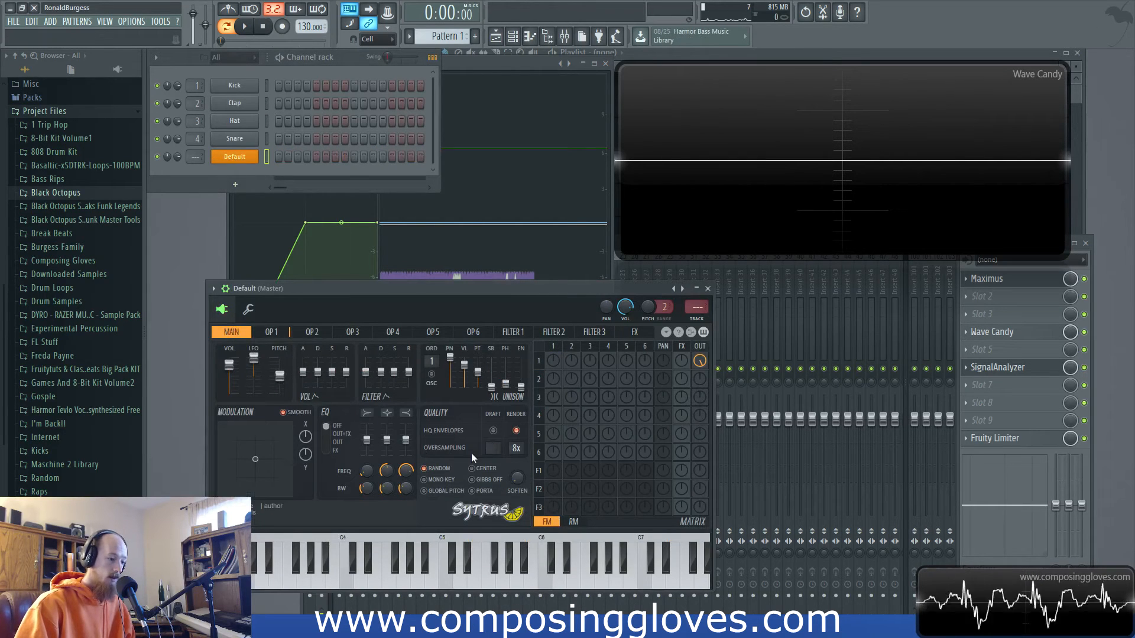
click(708, 289)
click(488, 67)
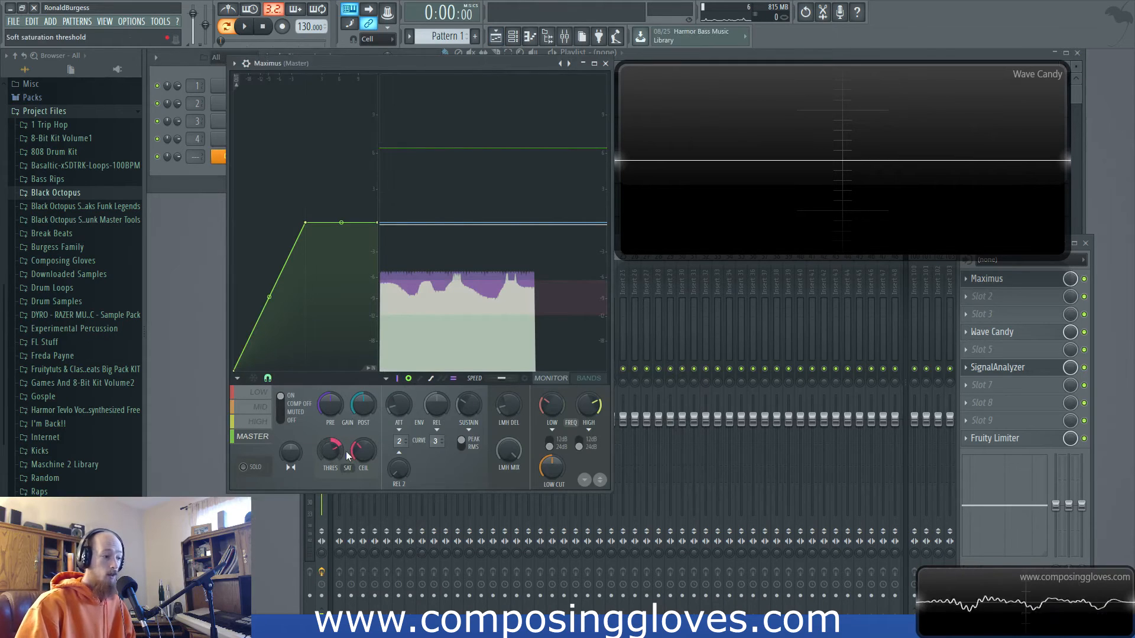
Step: Play the saw while varying the master band's saturation threshold in mode B, then reset the threshold to no saturation
key(x)
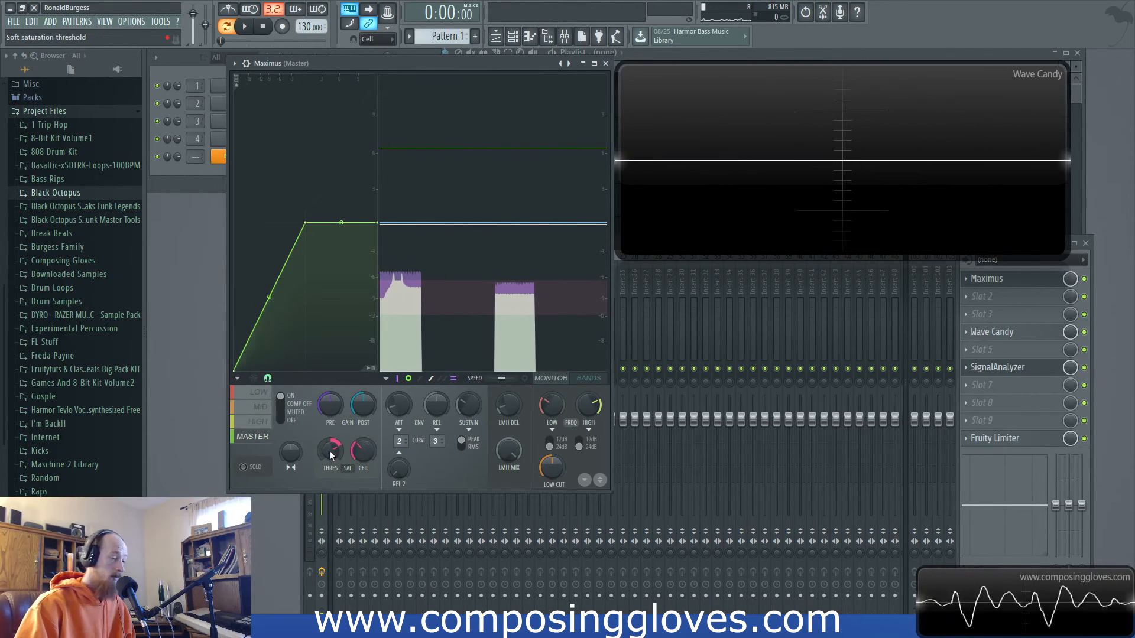
mouse_move(332, 455)
mouse_down()
mouse_move(332, 481)
mouse_move(331, 453)
mouse_up()
key(x)
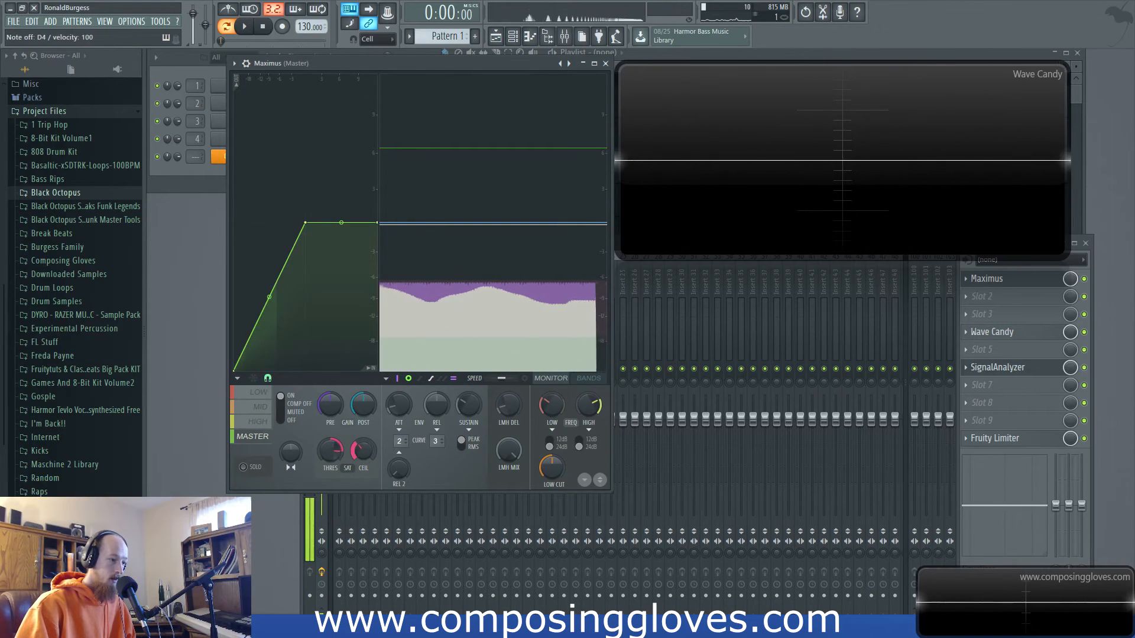
mouse_move(329, 458)
mouse_down()
mouse_move(329, 482)
mouse_move(329, 453)
mouse_up()
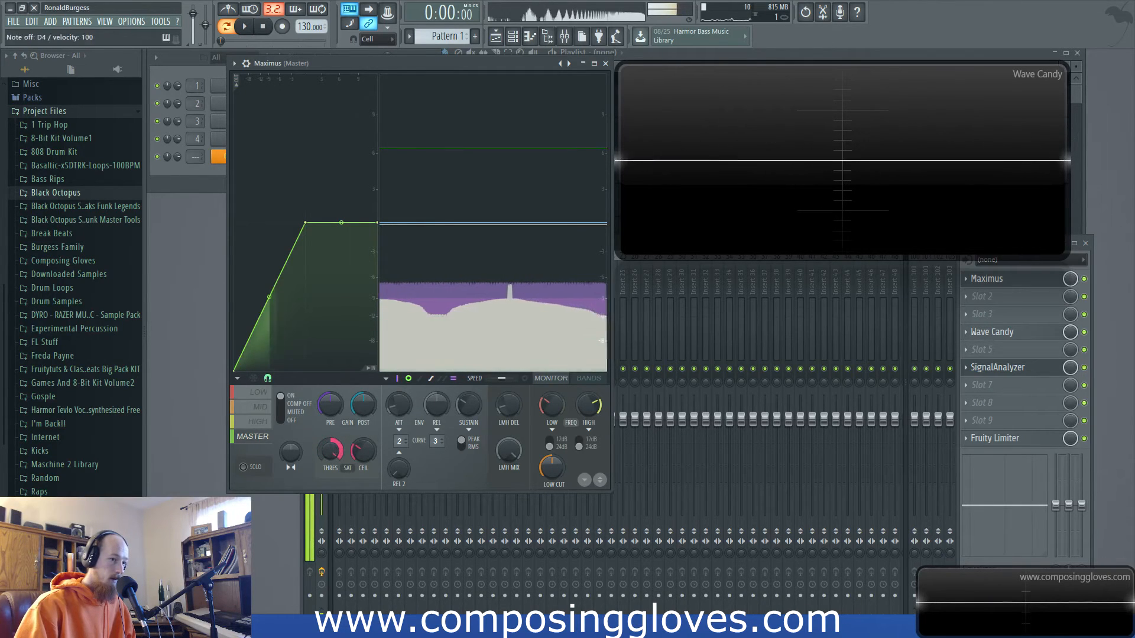
alt+click(332, 455)
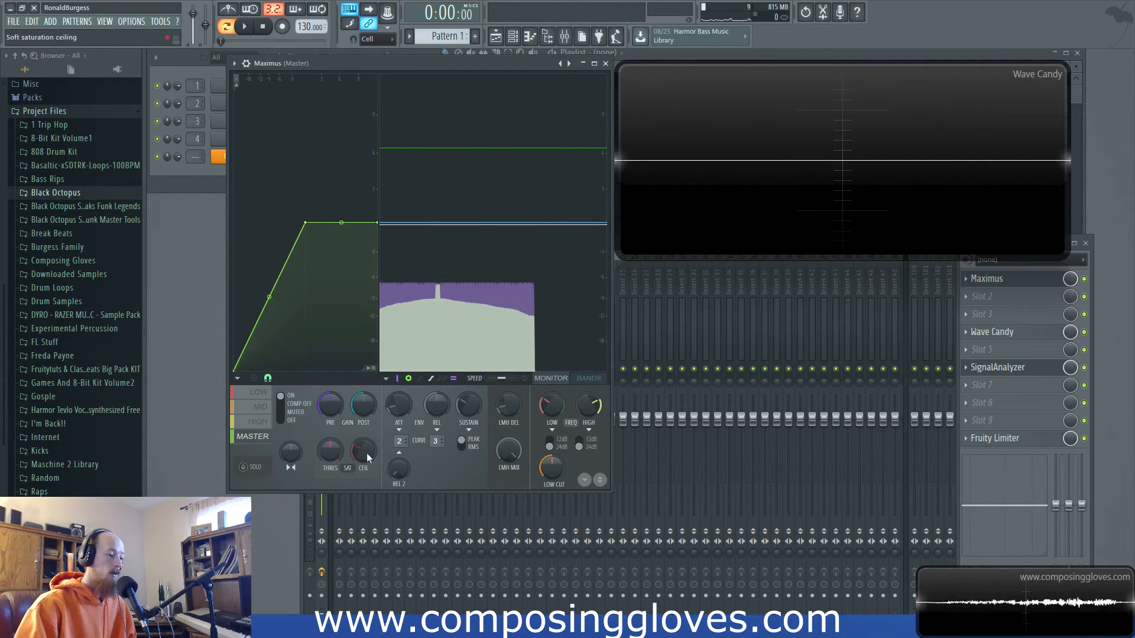
Step: Open the Default channel's Sytrus and reposition its window below the Maximus controls
click(220, 157)
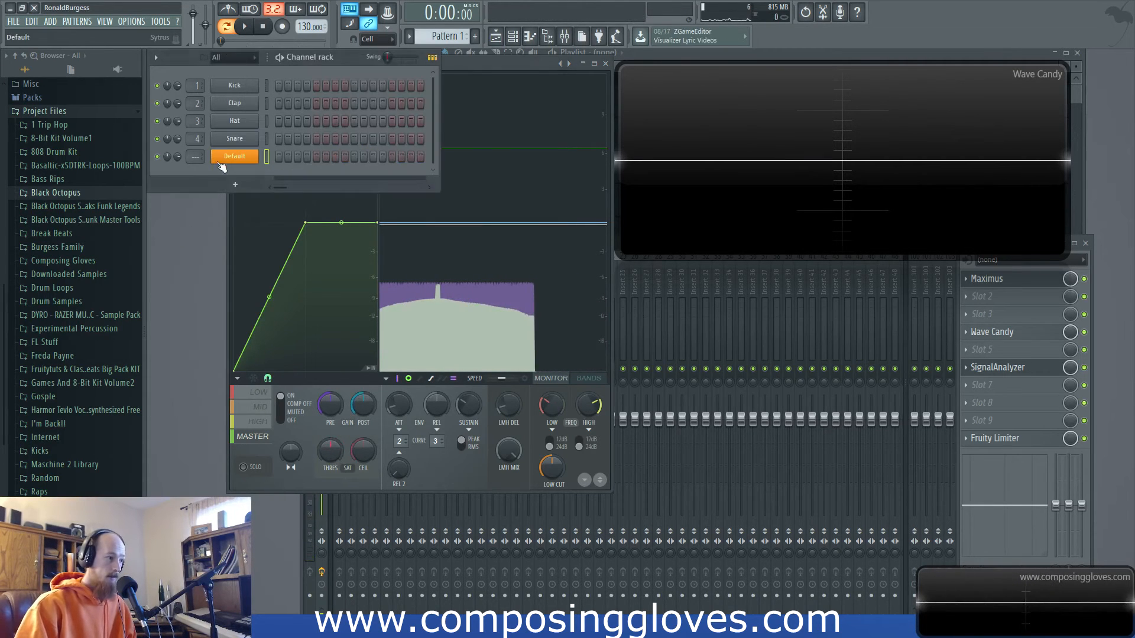
drag(494, 288, 494, 229)
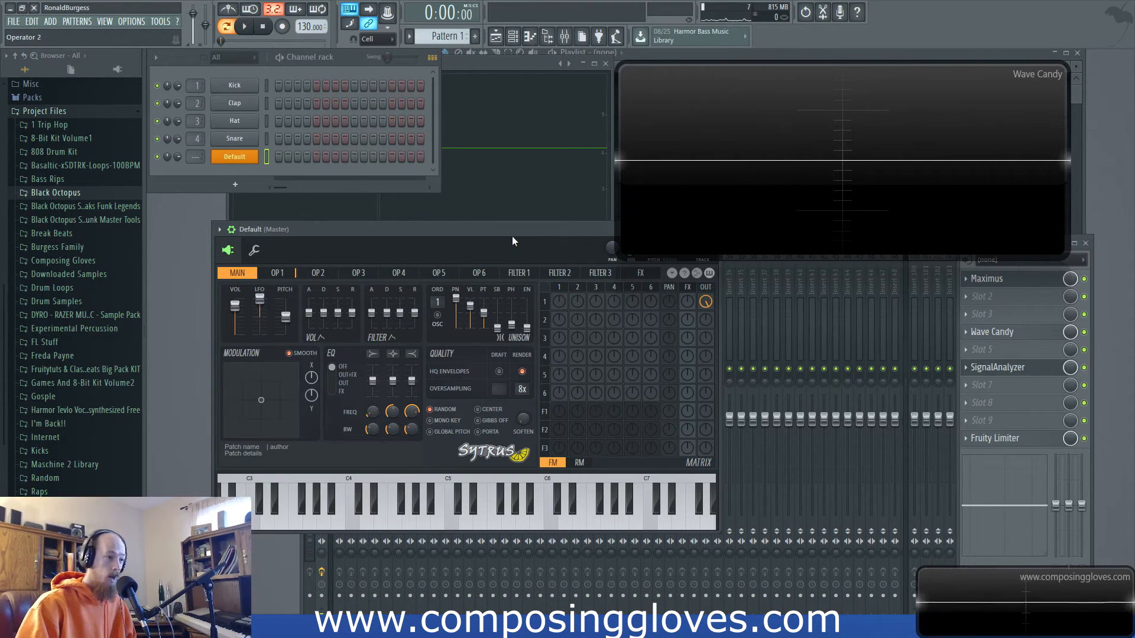
drag(423, 234, 412, 246)
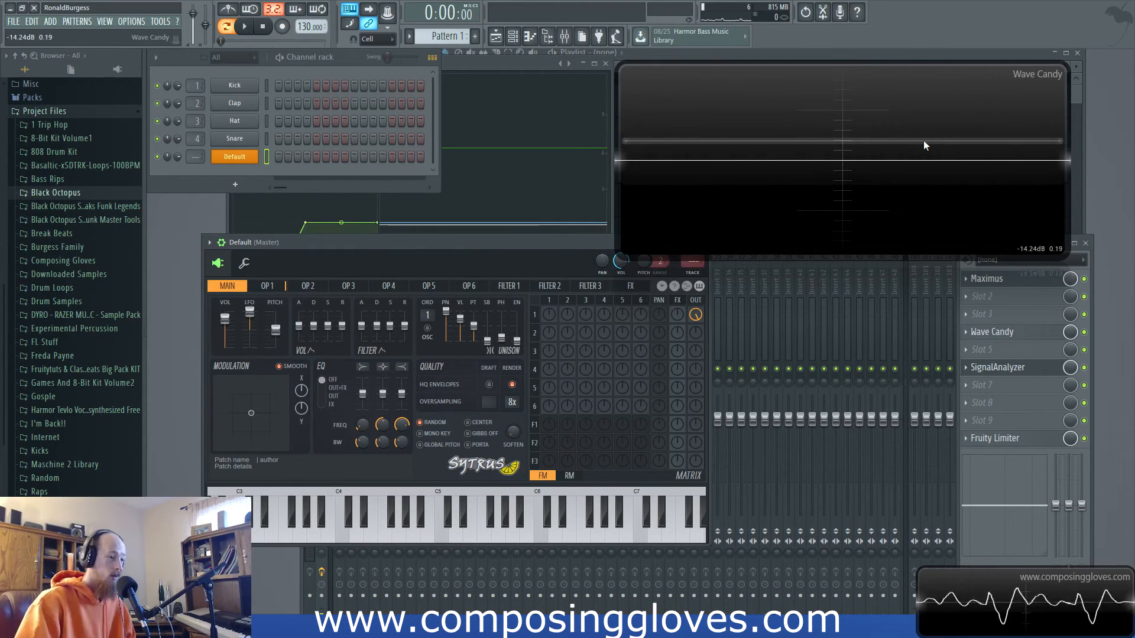
drag(546, 245, 608, 453)
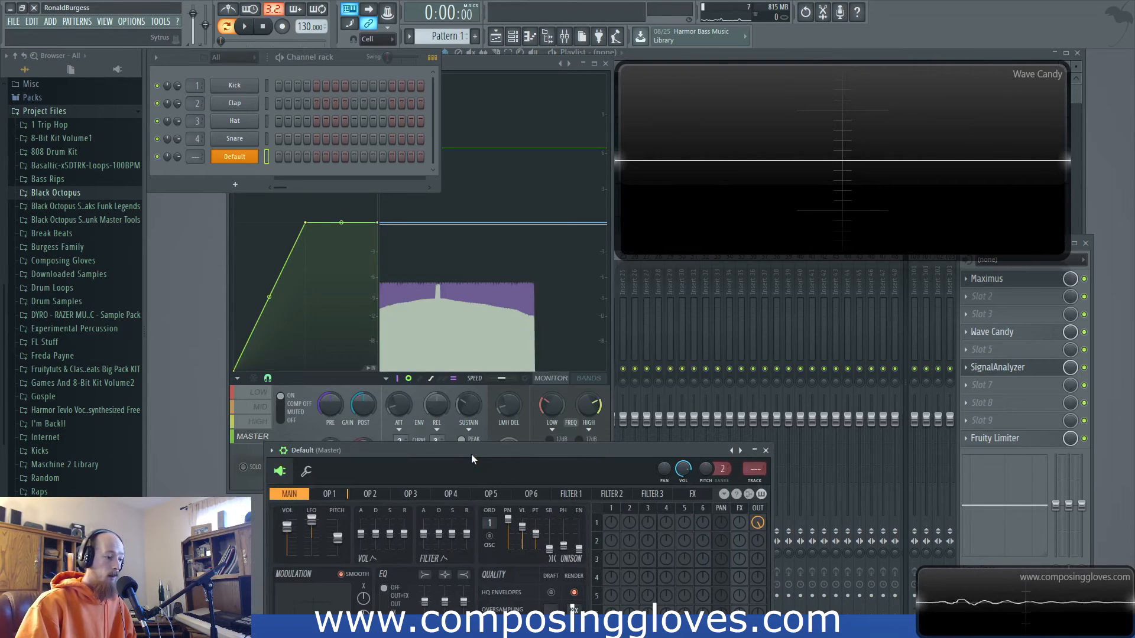
drag(472, 456, 465, 565)
Step: Compare amounts of the master band's saturation threshold, including 87% mode A and 10%, 17% and 19% mode B
drag(332, 453, 332, 436)
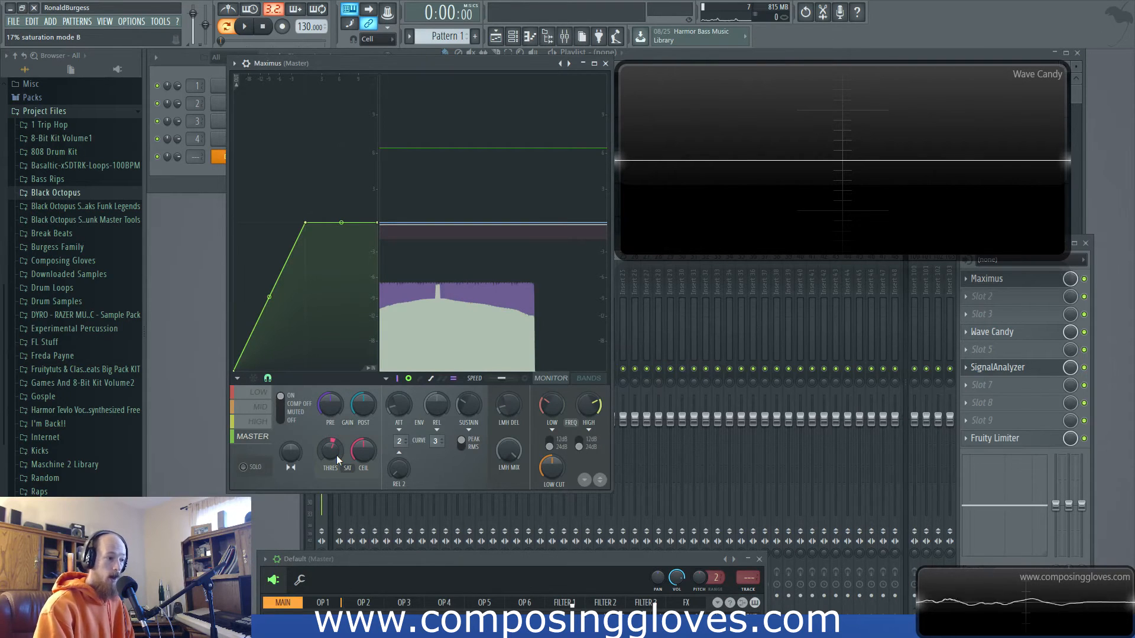
drag(336, 455, 335, 429)
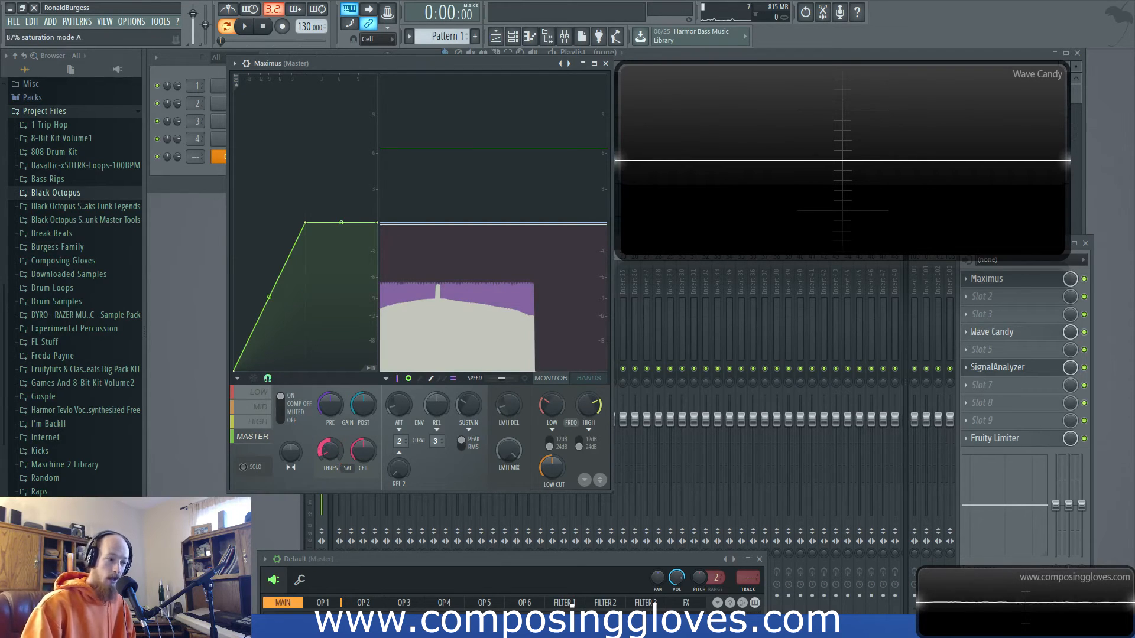
drag(335, 450, 337, 461)
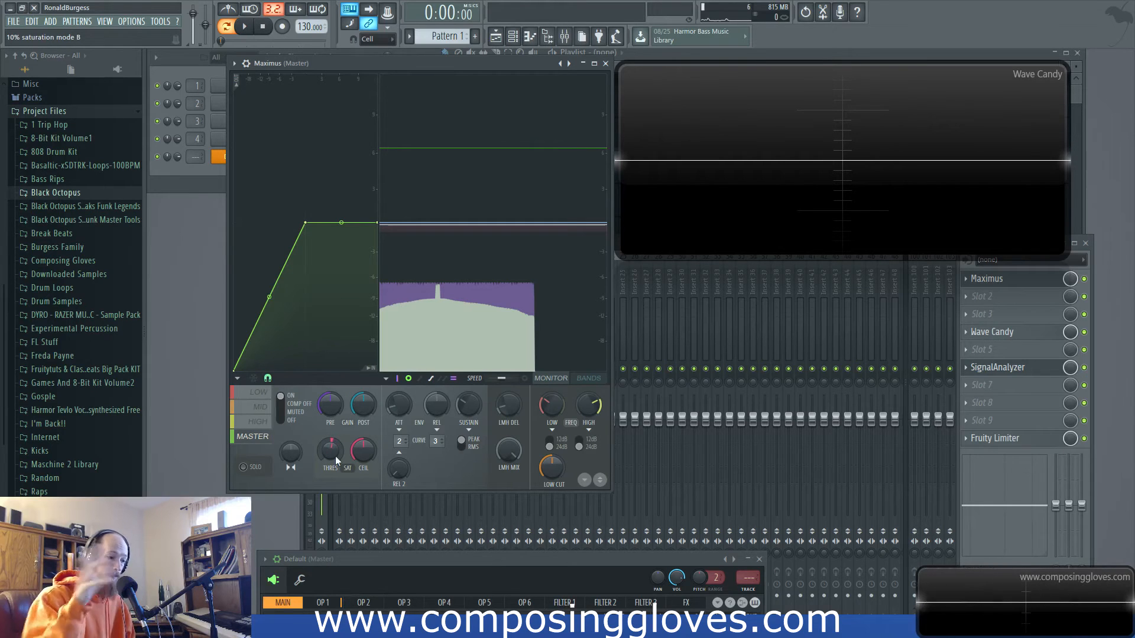
mouse_move(335, 456)
mouse_down()
mouse_move(337, 500)
mouse_move(331, 443)
mouse_move(331, 456)
mouse_up()
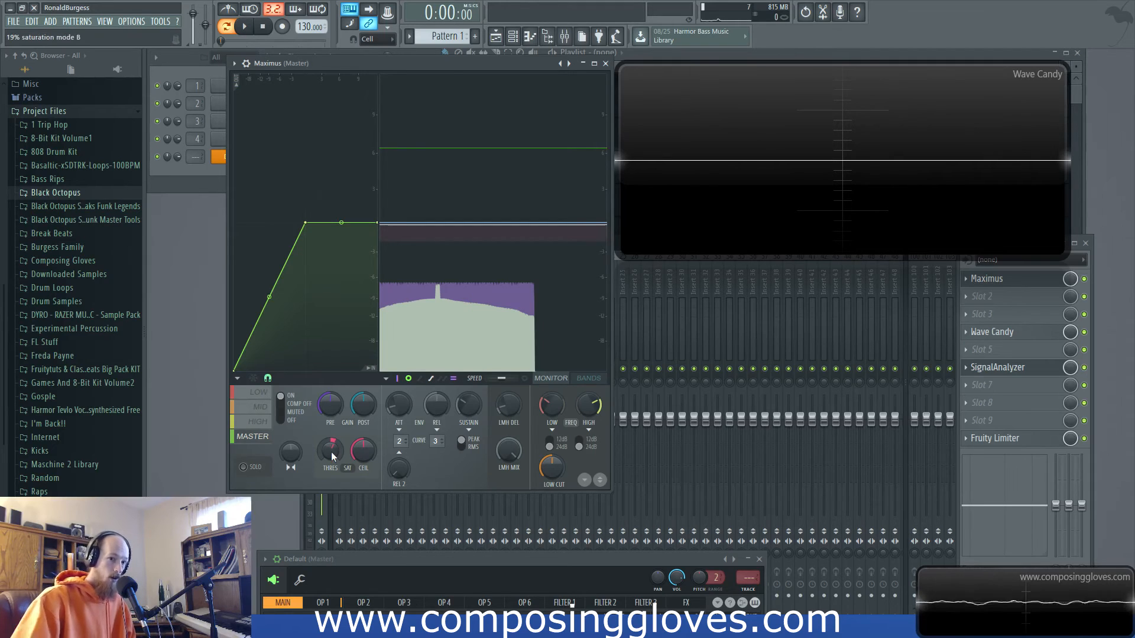
drag(331, 451, 331, 440)
Step: Move the Sytrus window up beneath Maximus, reset the master saturation threshold, and bring Maximus to the front
drag(441, 559, 440, 501)
mouse_move(331, 450)
mouse_down()
mouse_move(331, 487)
mouse_move(335, 447)
mouse_up()
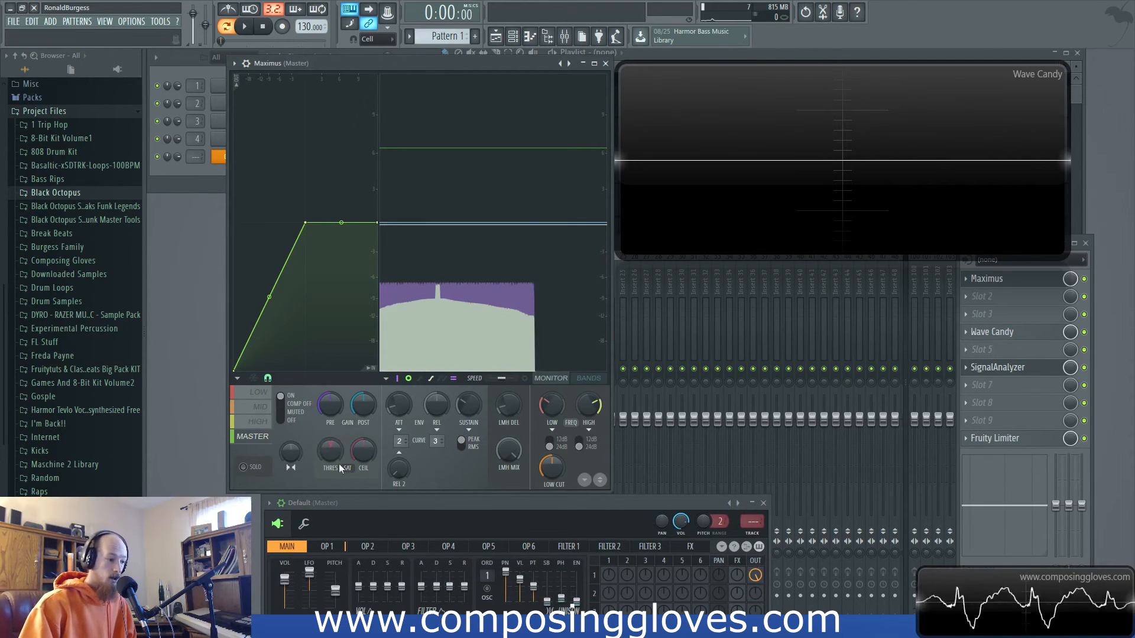
drag(424, 501, 435, 493)
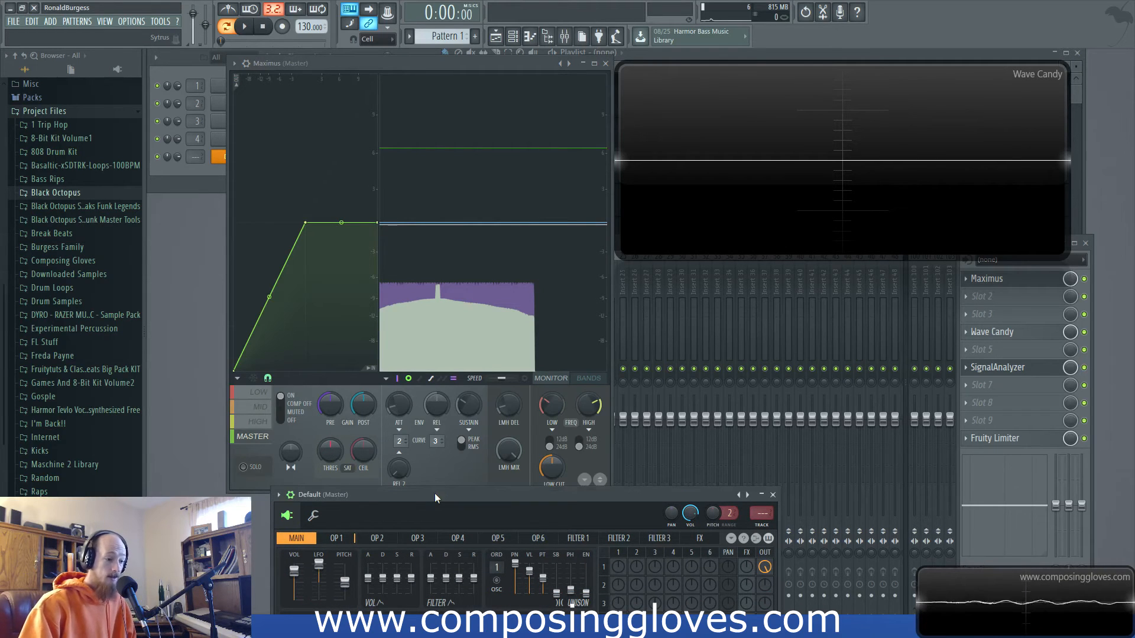
click(443, 477)
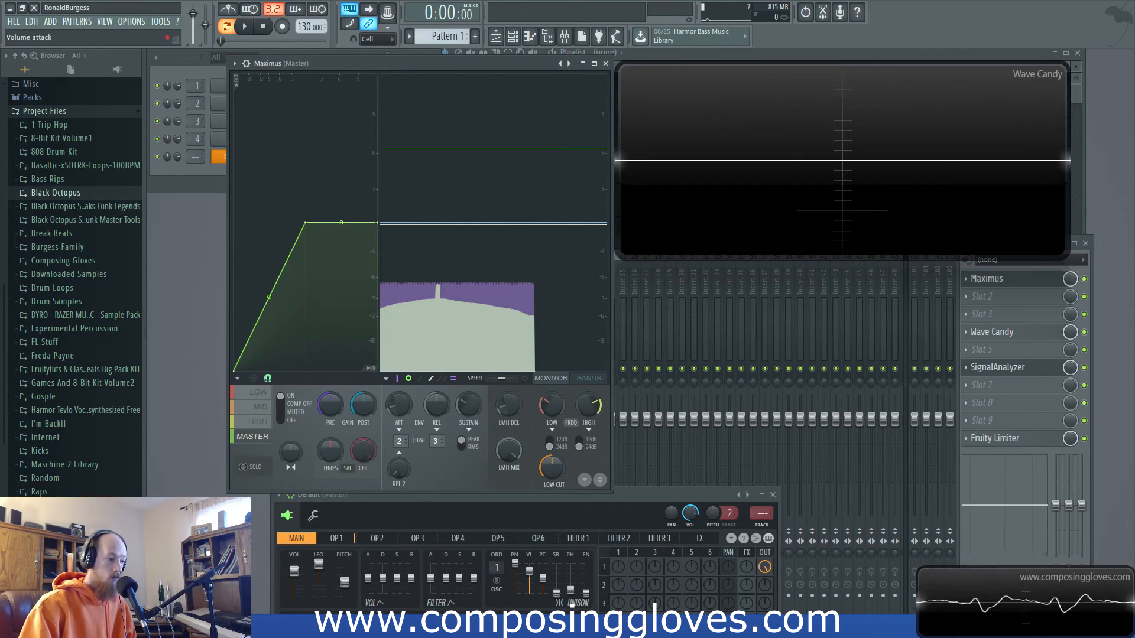
Step: Test mode A saturation with a higher ceiling on the saw, reset to no saturation, and bring the Sytrus window forward
drag(332, 455, 338, 484)
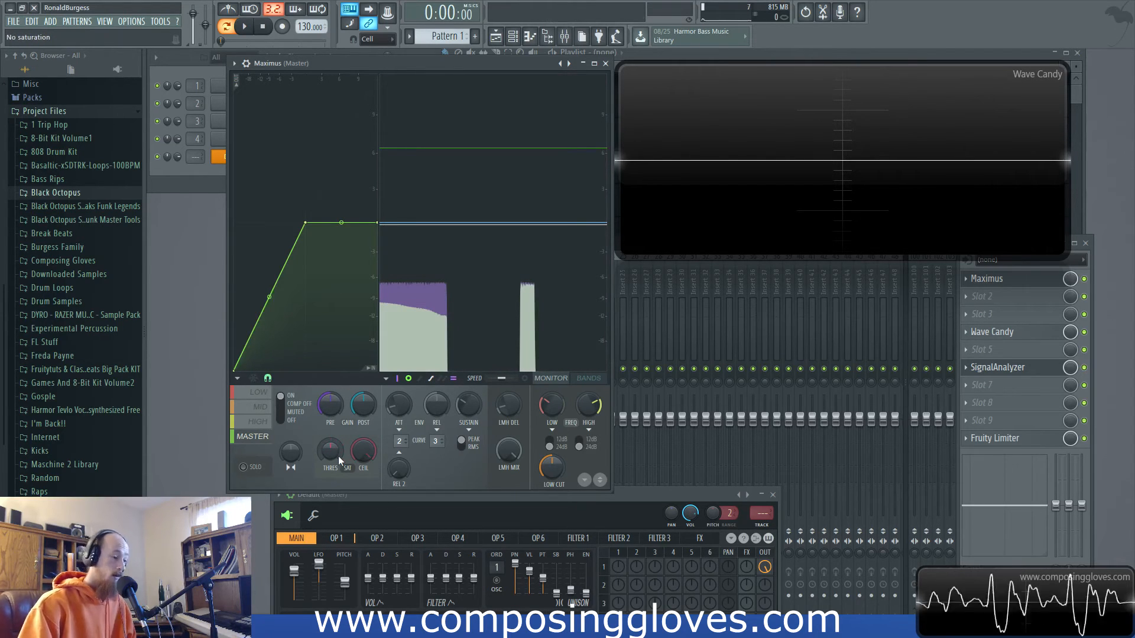
drag(338, 456, 330, 453)
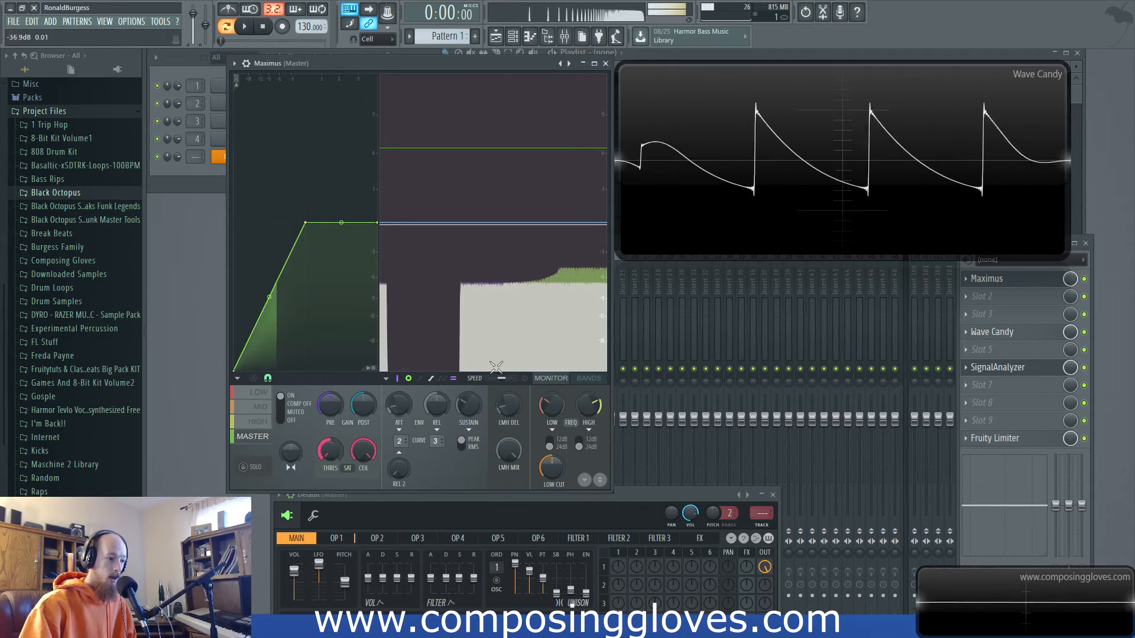
drag(331, 451, 330, 434)
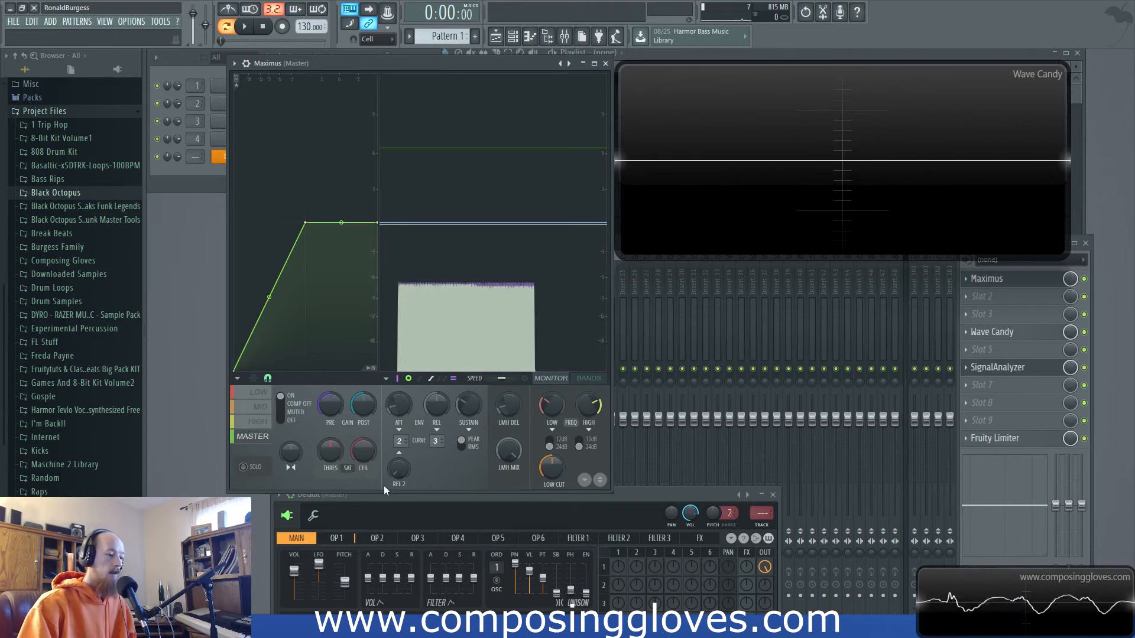
double_click(642, 495)
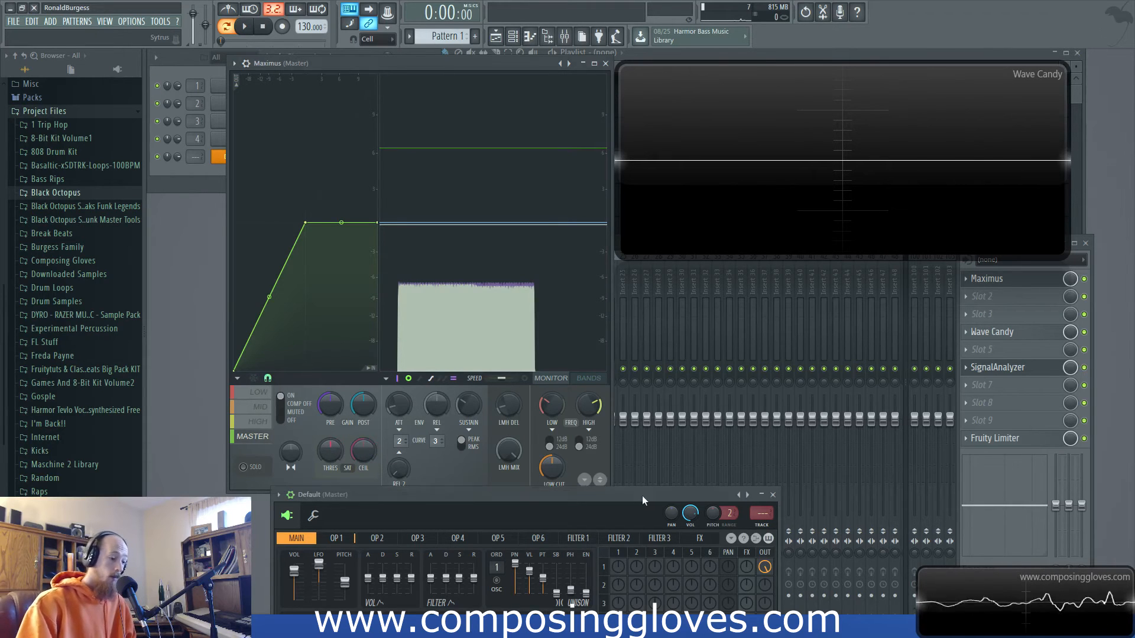
double_click(331, 495)
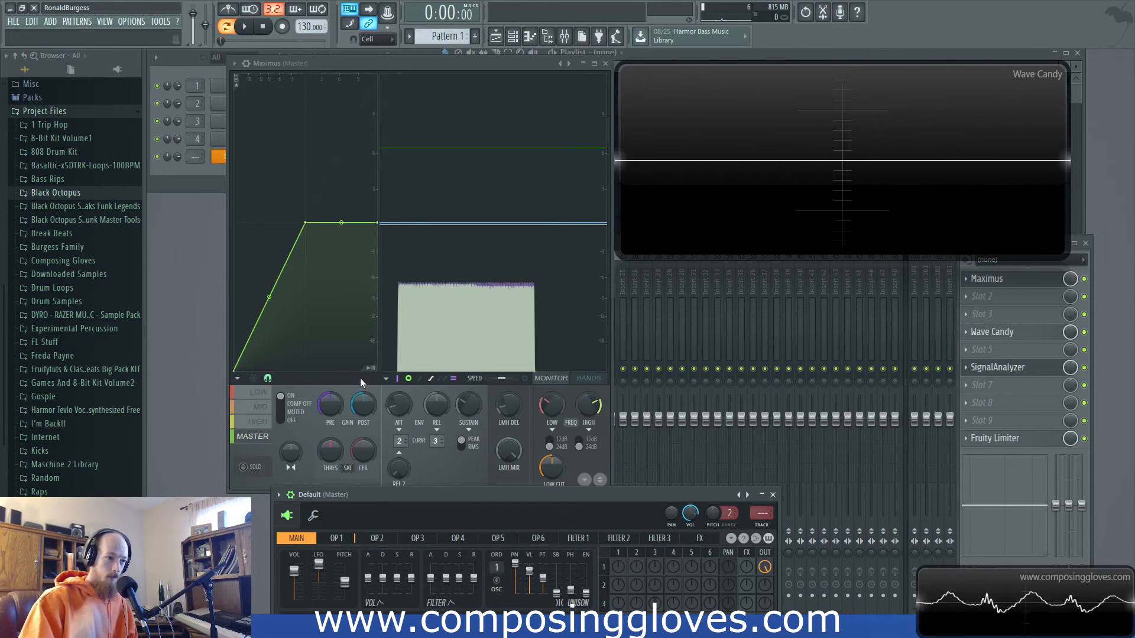
Step: Bring Maximus forward, turn off its linear-phase filters, and check the option while playing a note
click(1011, 298)
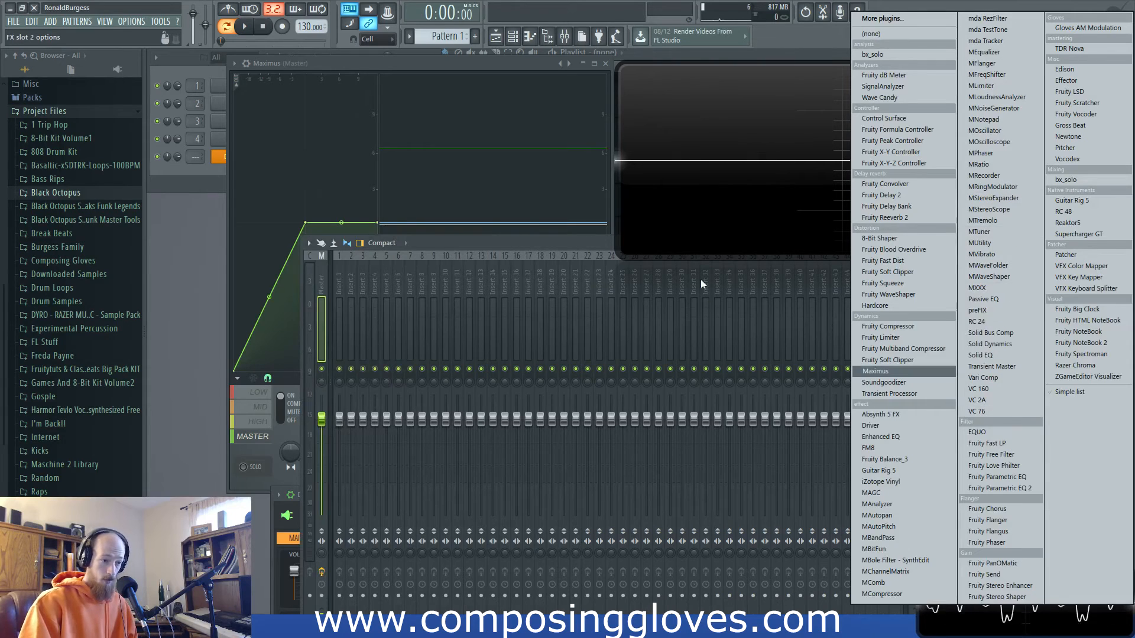
click(559, 245)
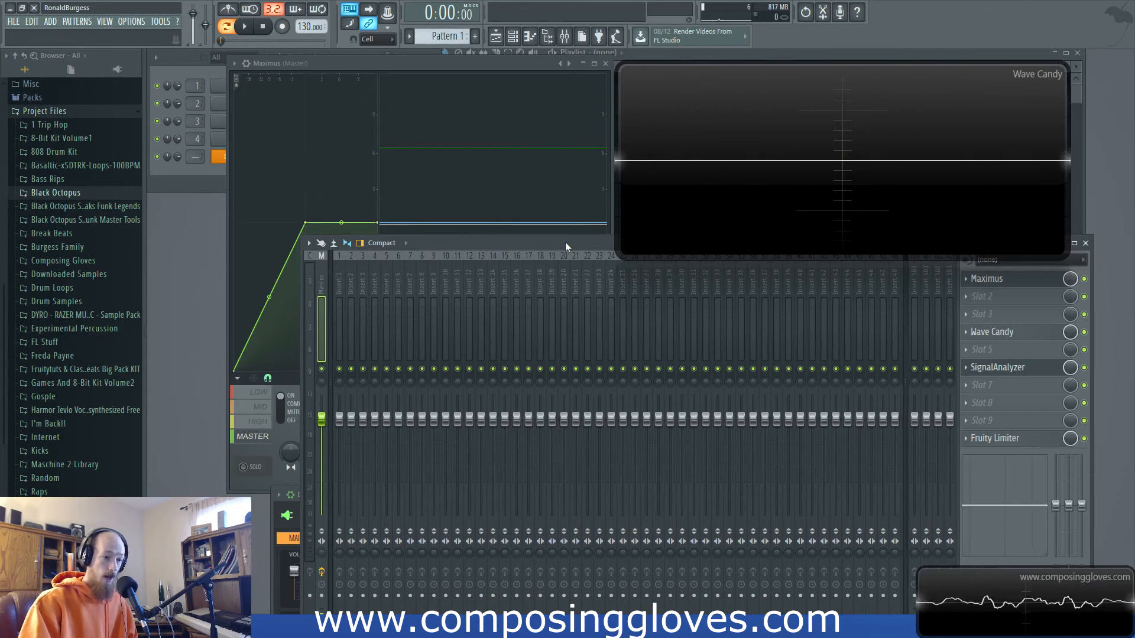
click(527, 63)
click(385, 378)
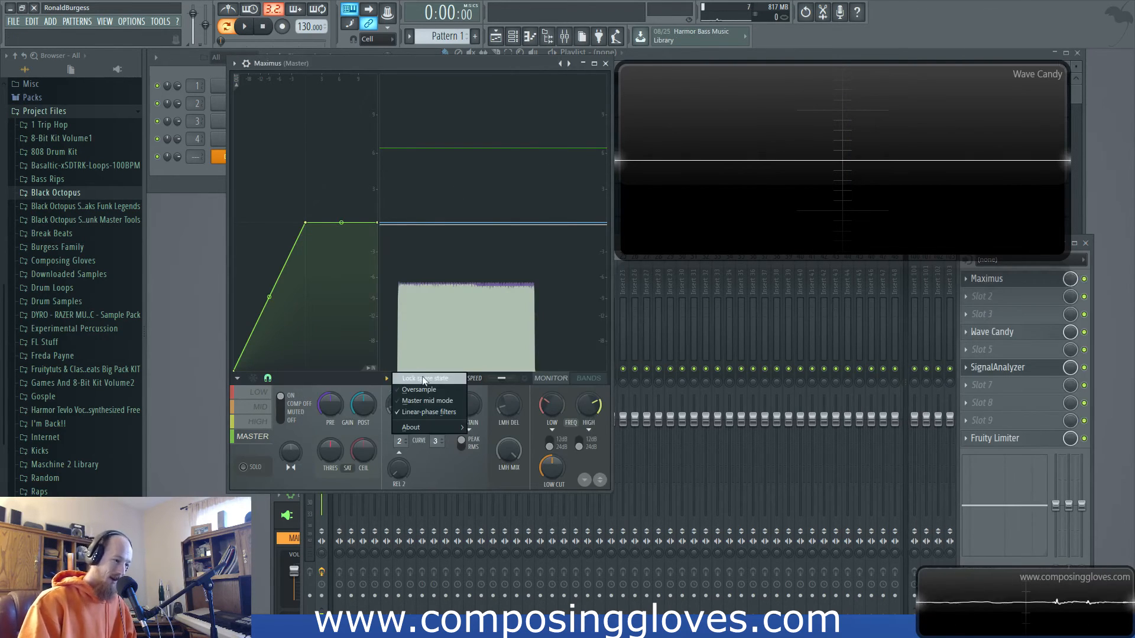
click(453, 416)
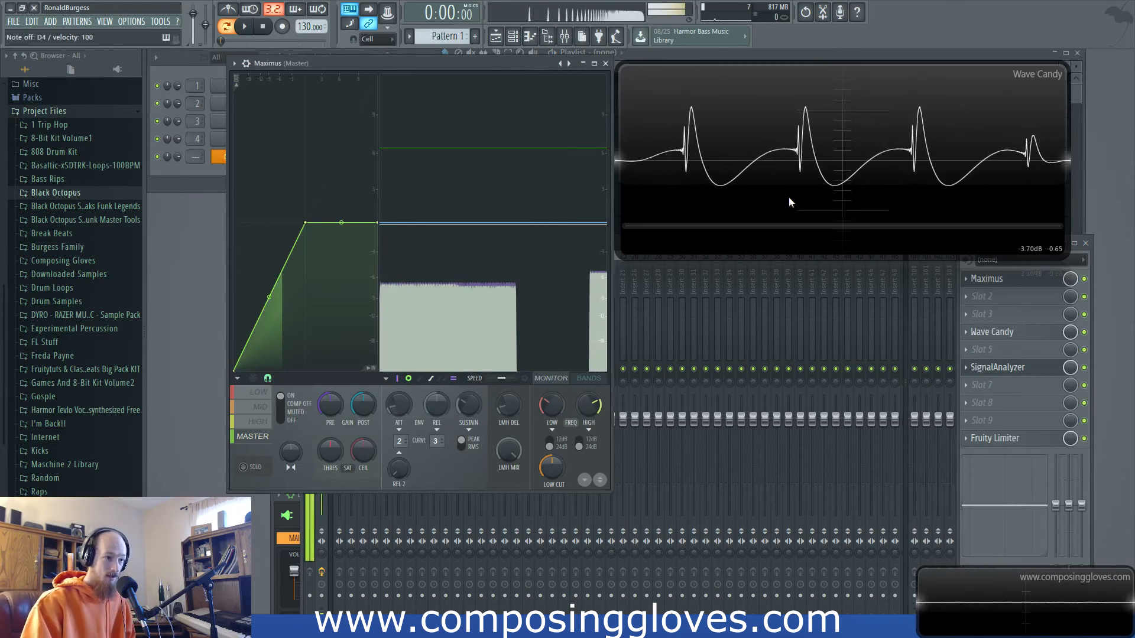
click(390, 379)
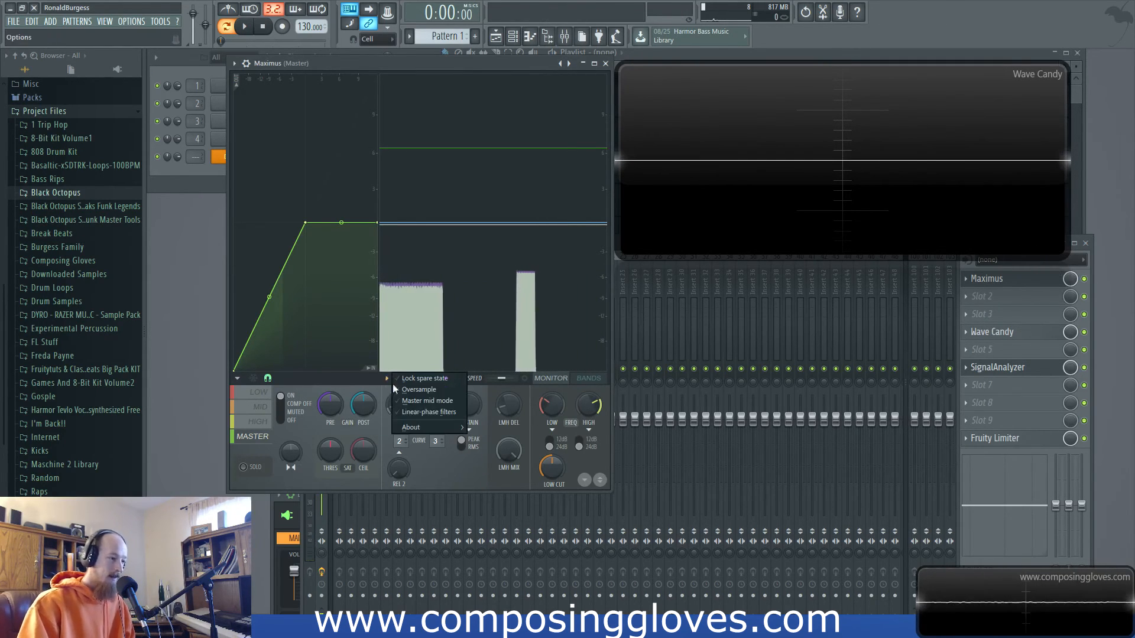
click(358, 377)
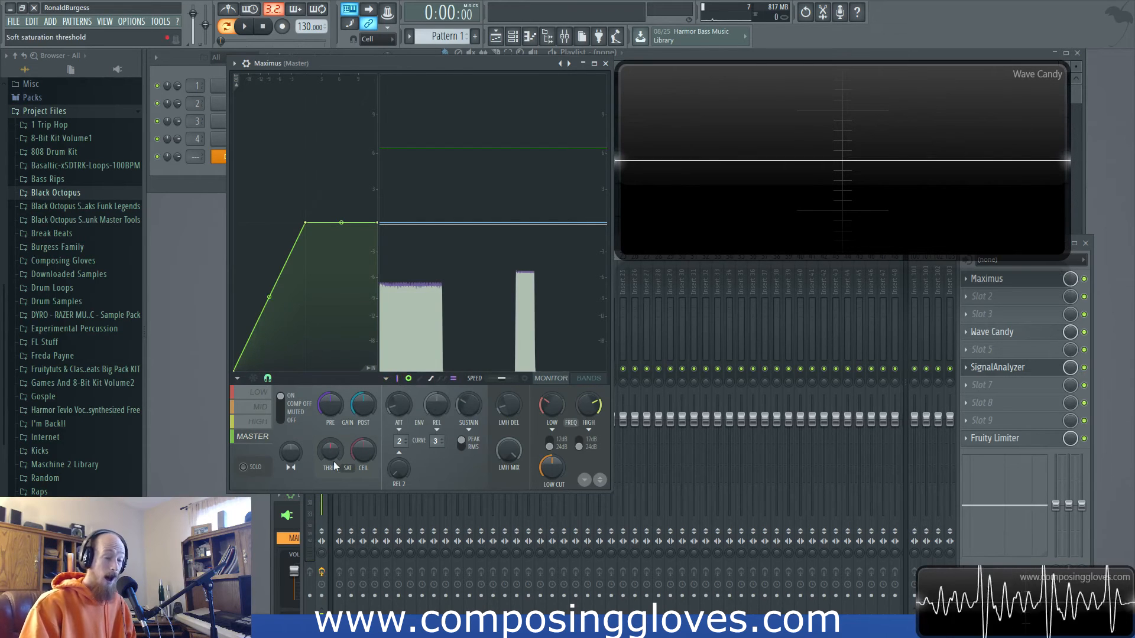
Step: Compare the master band's saturation threshold settings, including 64% mode A, with lowered and raised ceilings
drag(326, 452, 327, 484)
drag(366, 449, 366, 472)
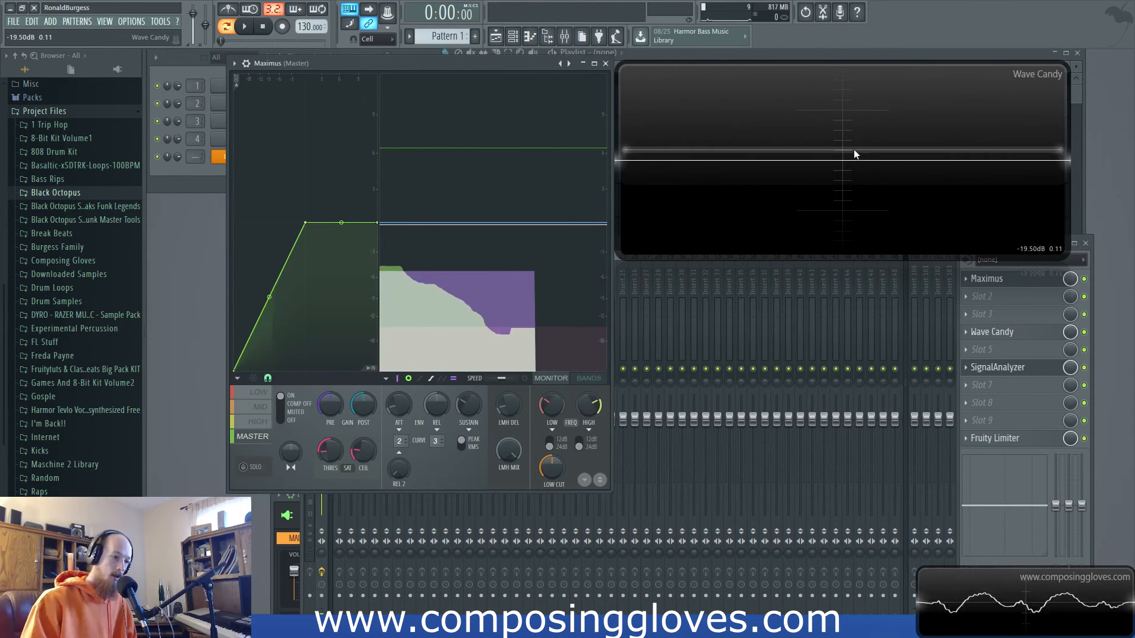
drag(363, 450, 363, 414)
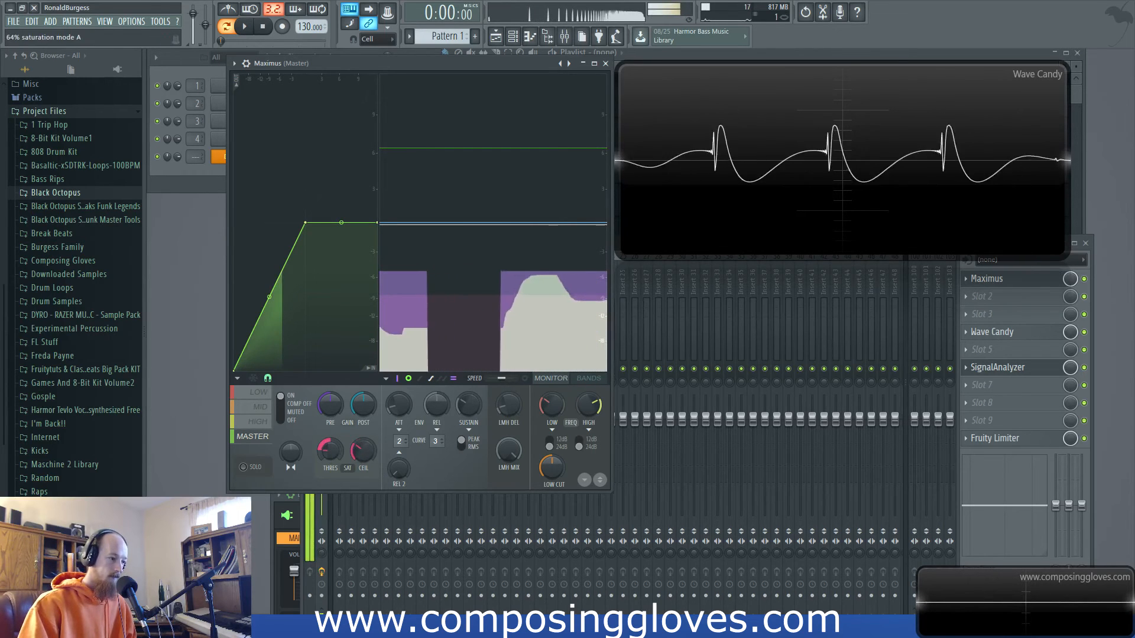
drag(330, 451, 335, 414)
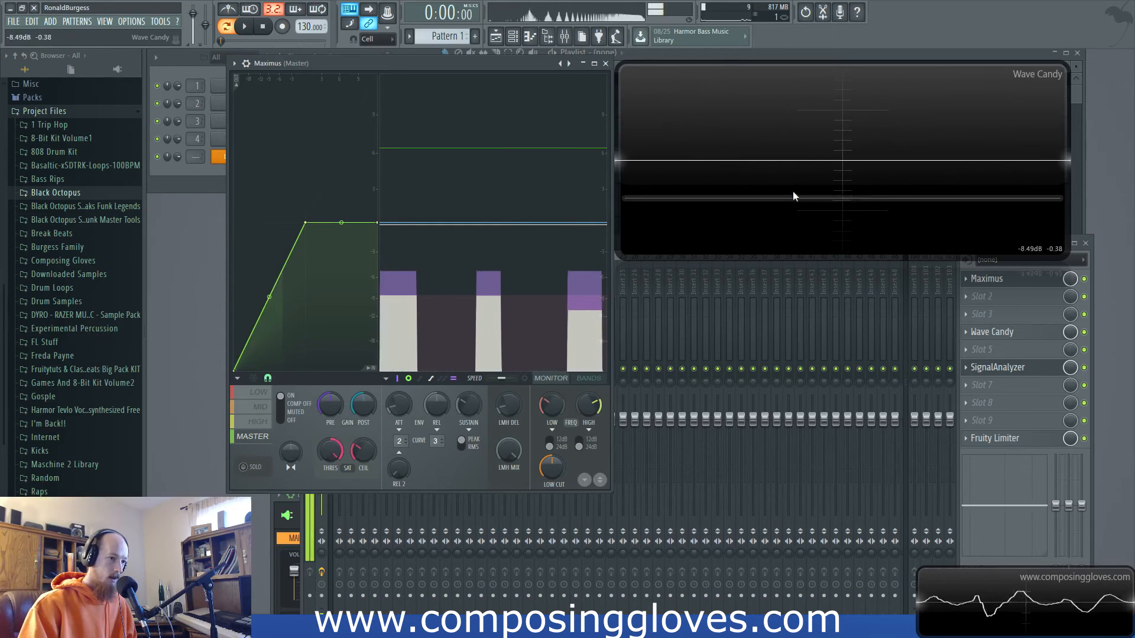
Step: Load the Comp 3.fnv state file into the master band's compression curve, and reset the curve to its default
click(194, 182)
click(247, 382)
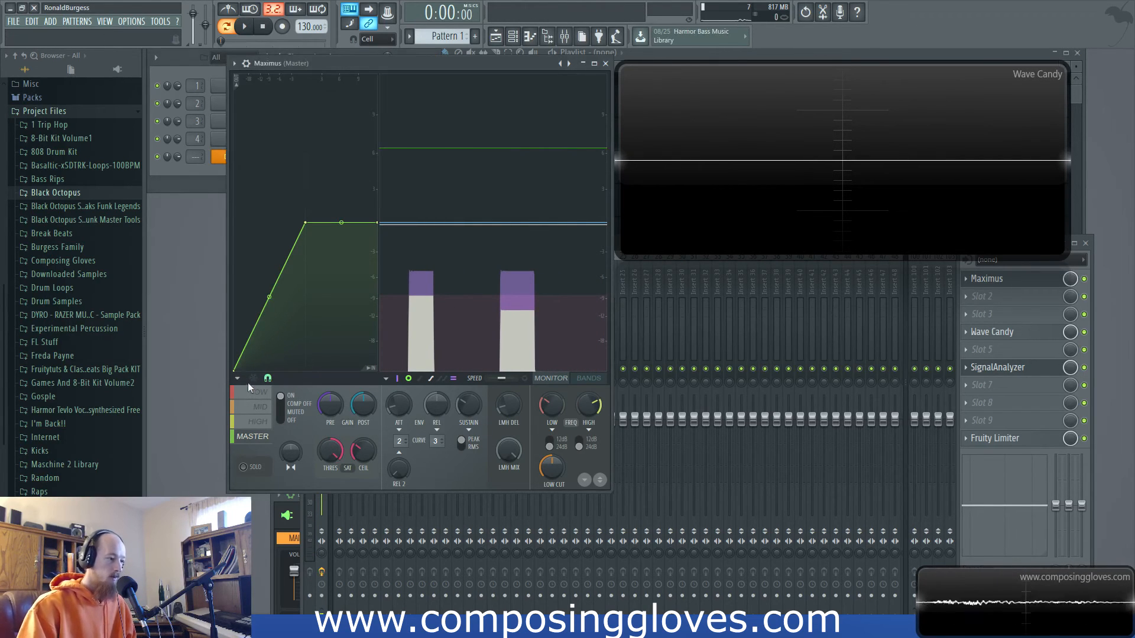
click(237, 377)
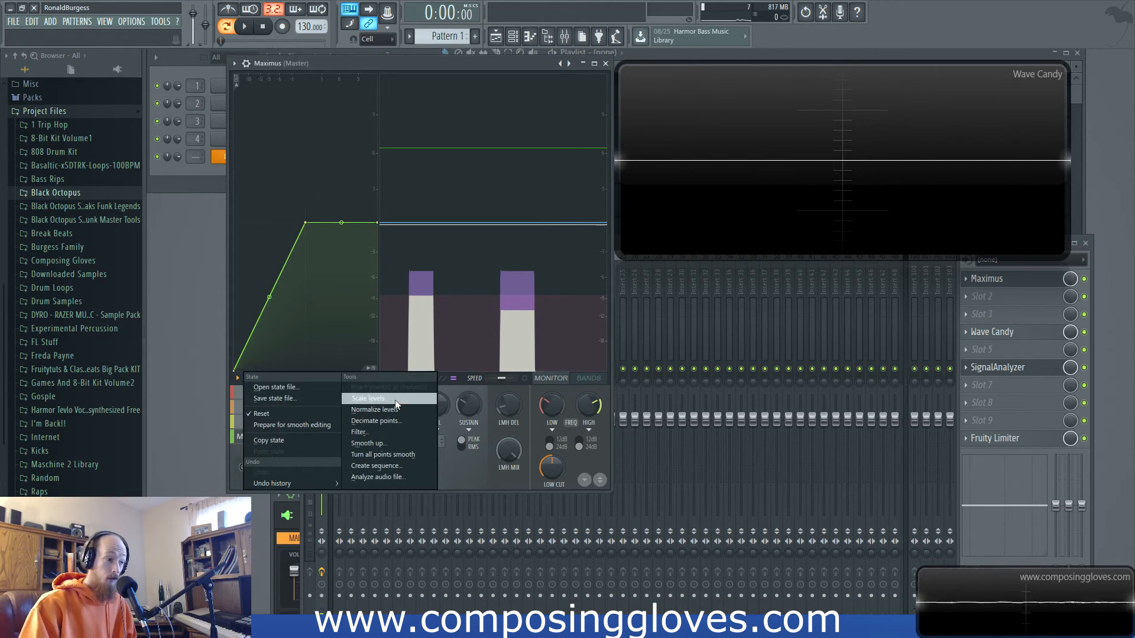
click(277, 388)
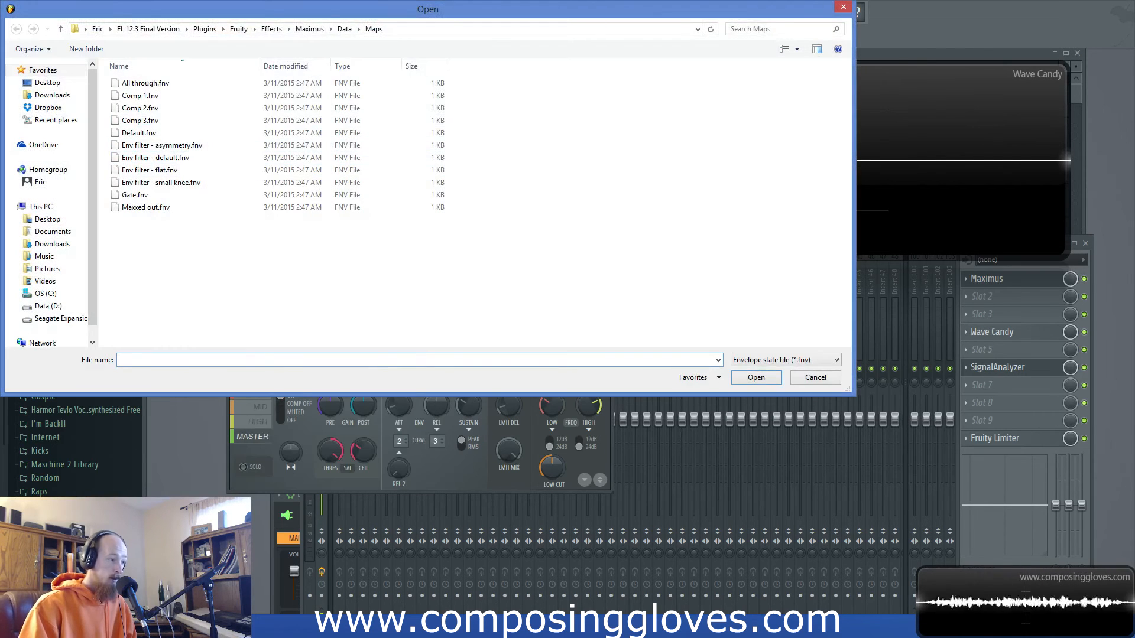
drag(323, 19, 742, 28)
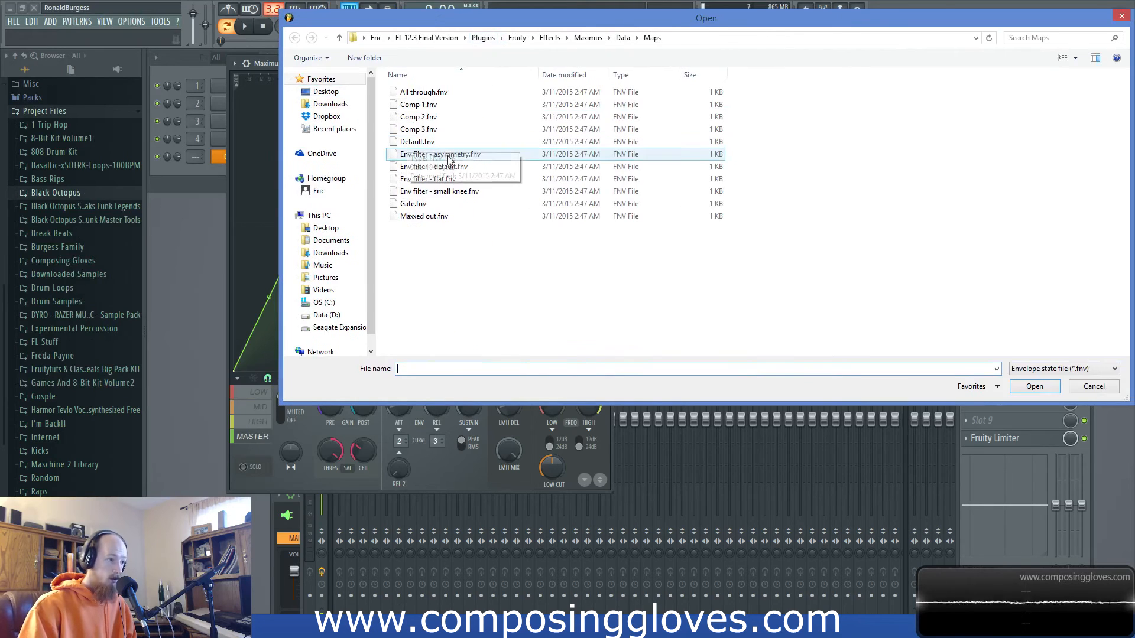
double_click(441, 130)
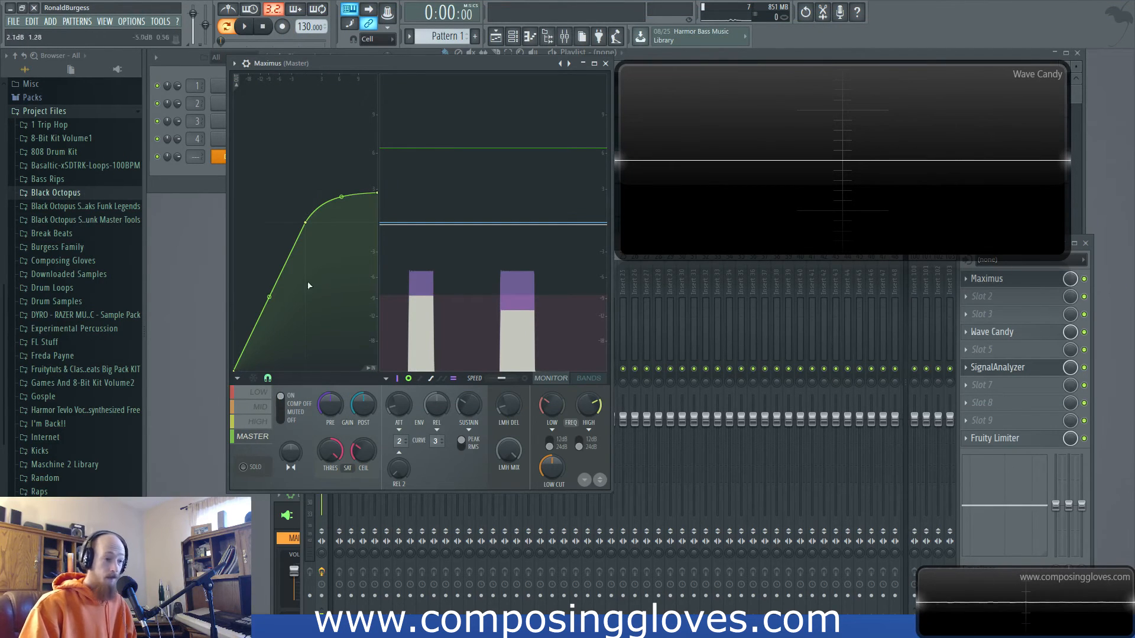
click(237, 378)
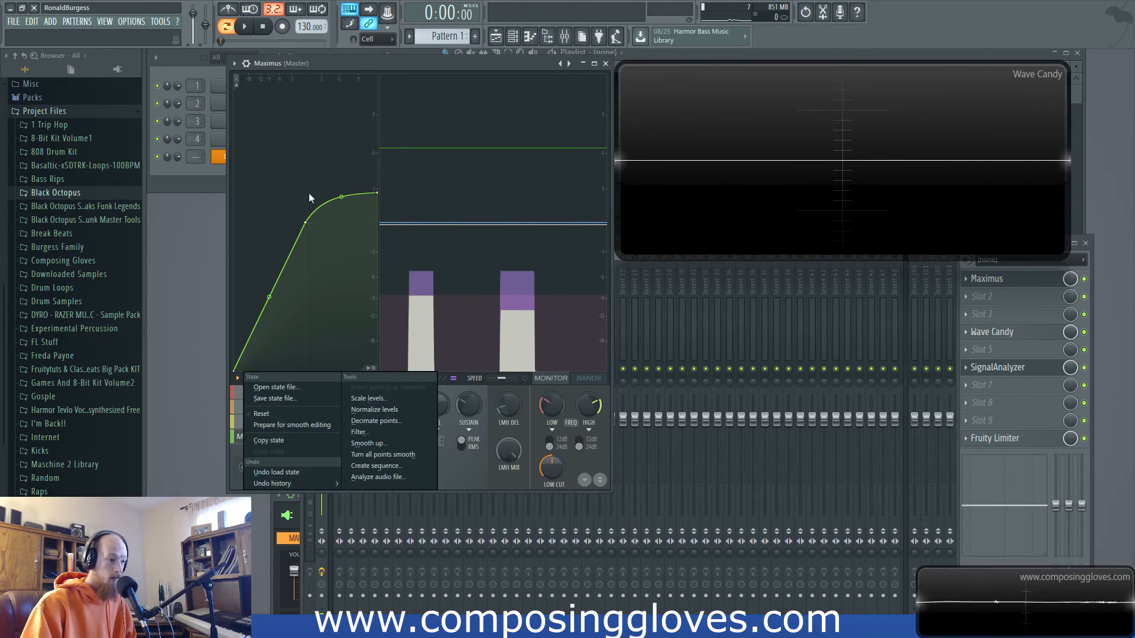
click(288, 414)
Step: View the high band's compression curve and return to the master band's curve
click(237, 377)
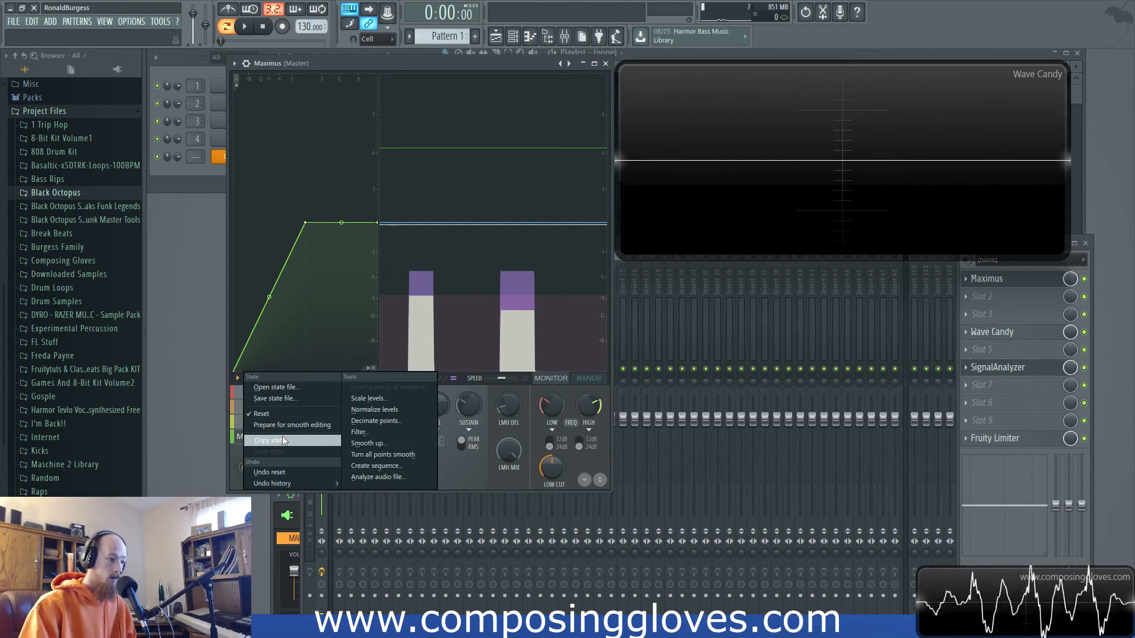
click(234, 420)
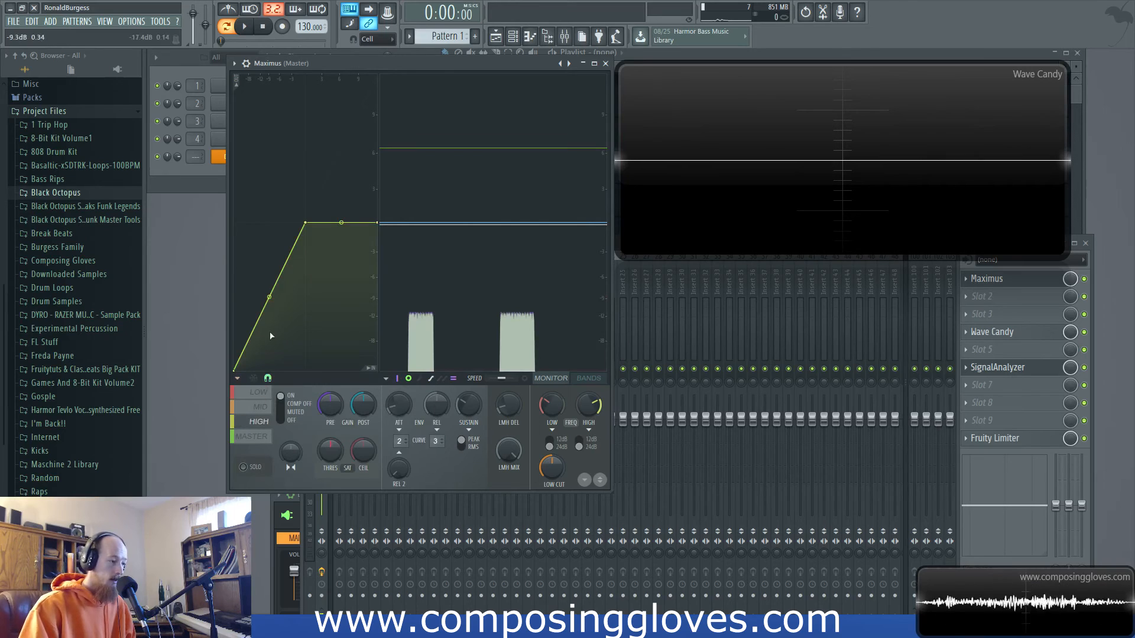
click(253, 438)
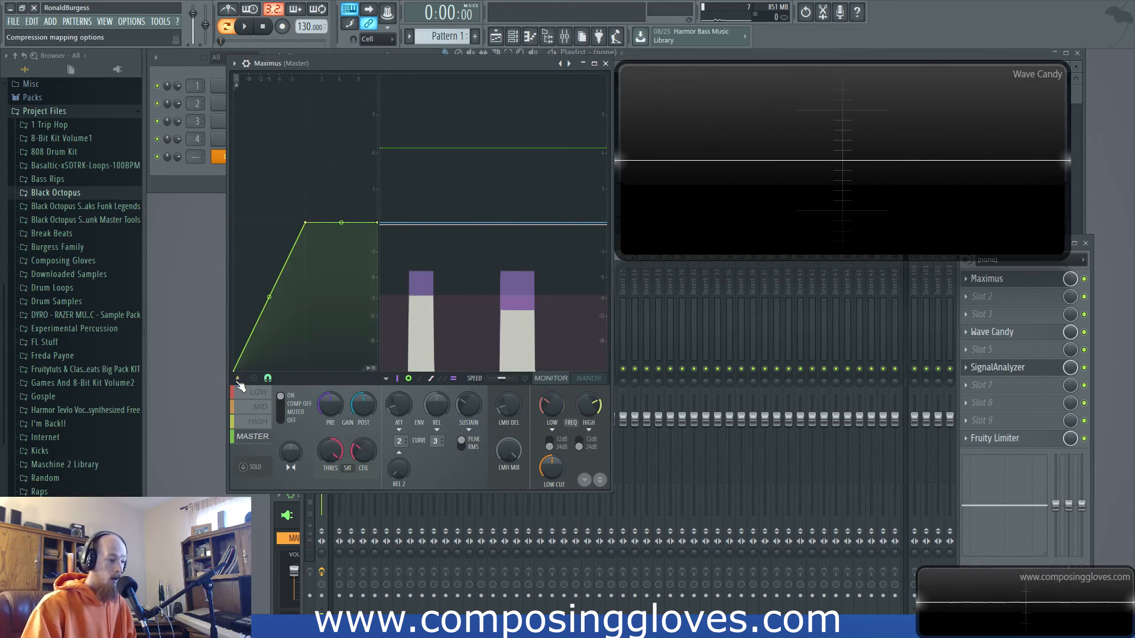
click(238, 378)
click(260, 439)
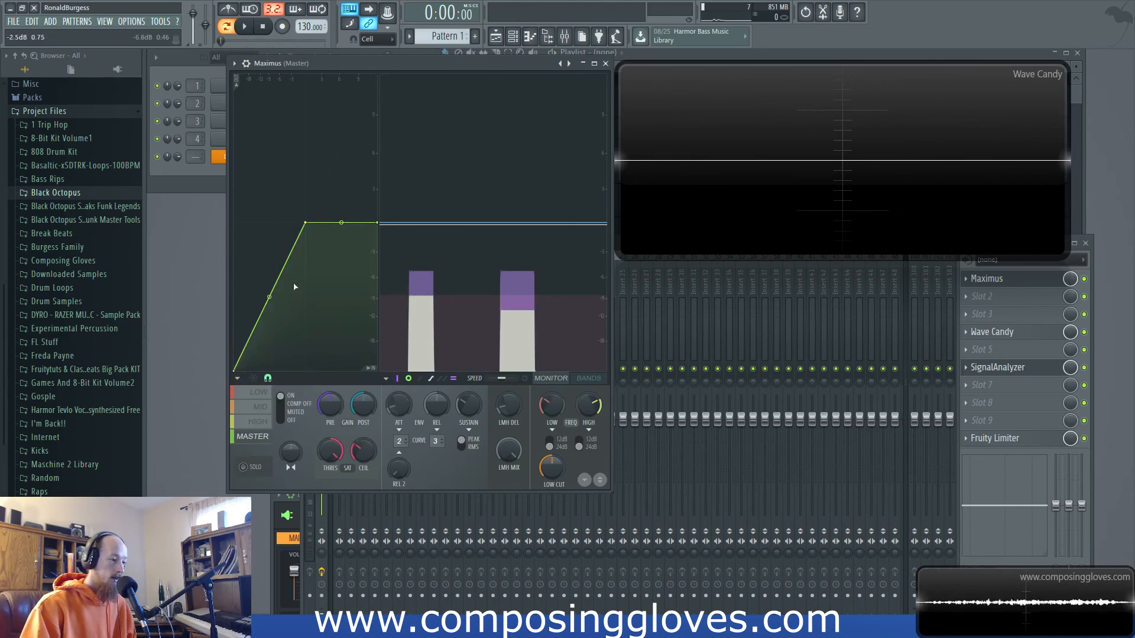
Step: Add a low point beneath the master curve's knee, and copy the curve's state to the high band
right_click(302, 356)
click(237, 378)
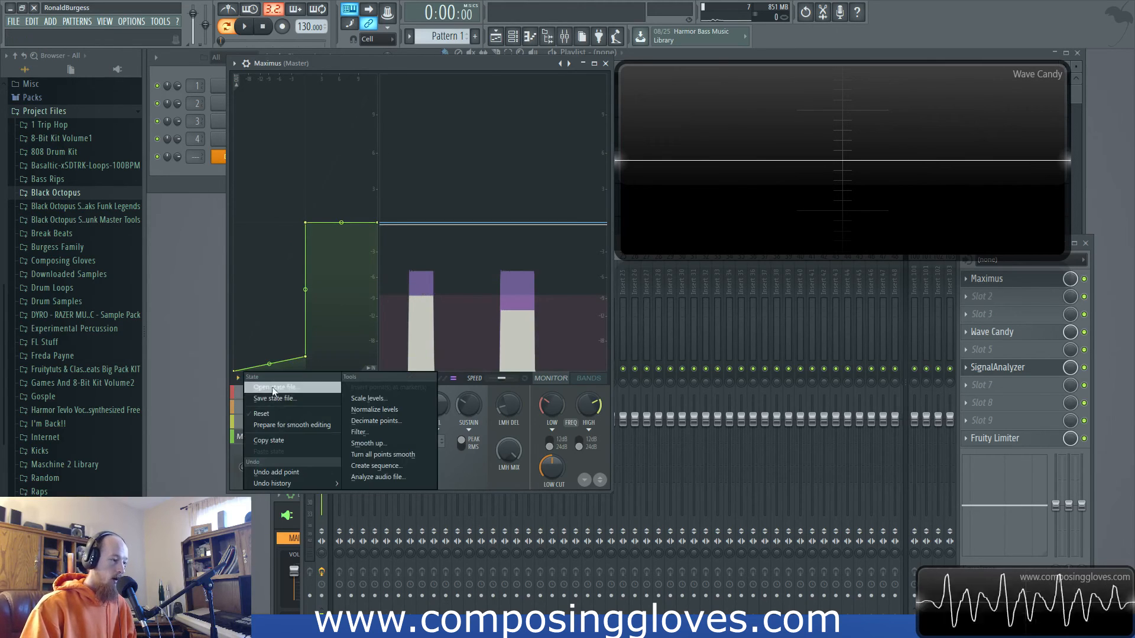
click(259, 440)
click(256, 420)
click(238, 378)
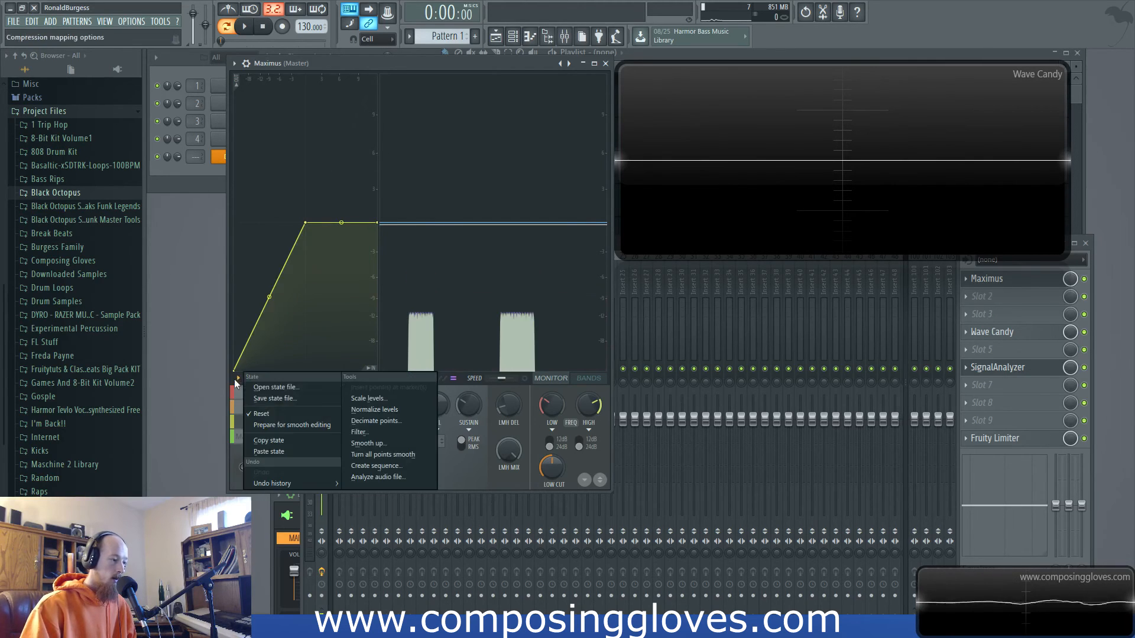
click(305, 452)
click(254, 437)
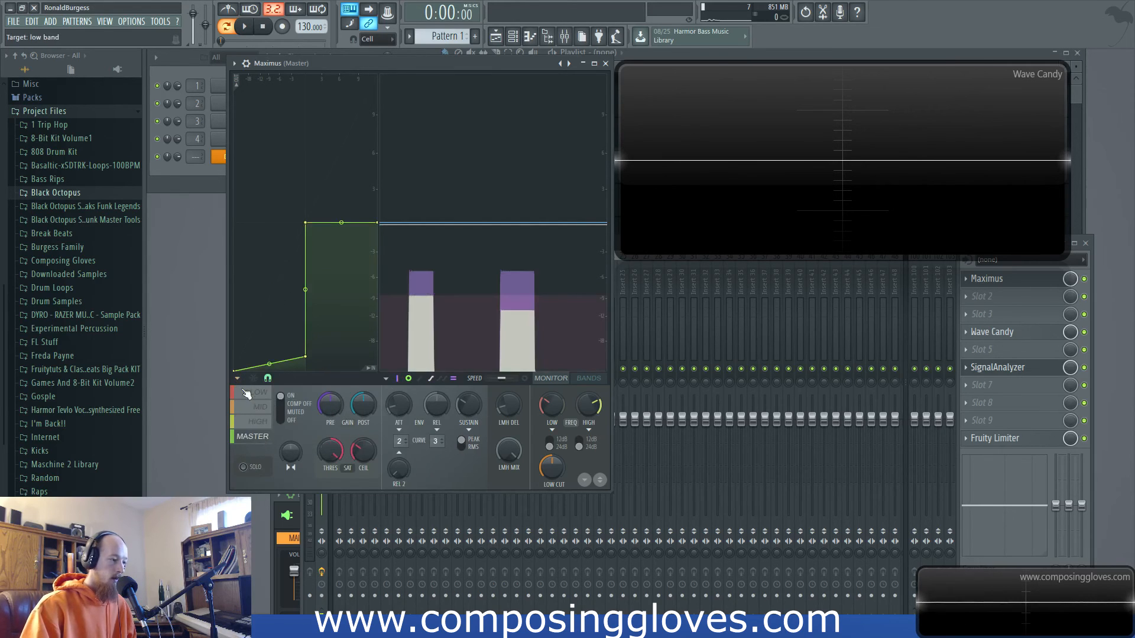
Step: Prepare the master curve for smooth editing, and reshape it with two peaks past the knee and an extra point on the steep rise
click(238, 379)
click(298, 425)
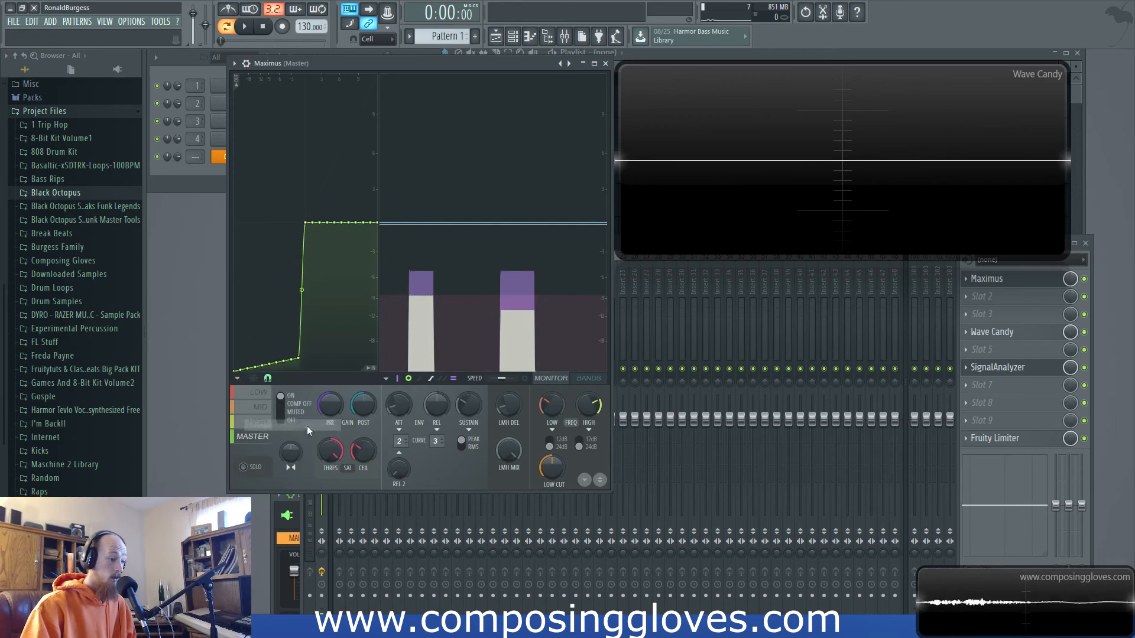
drag(342, 224, 320, 193)
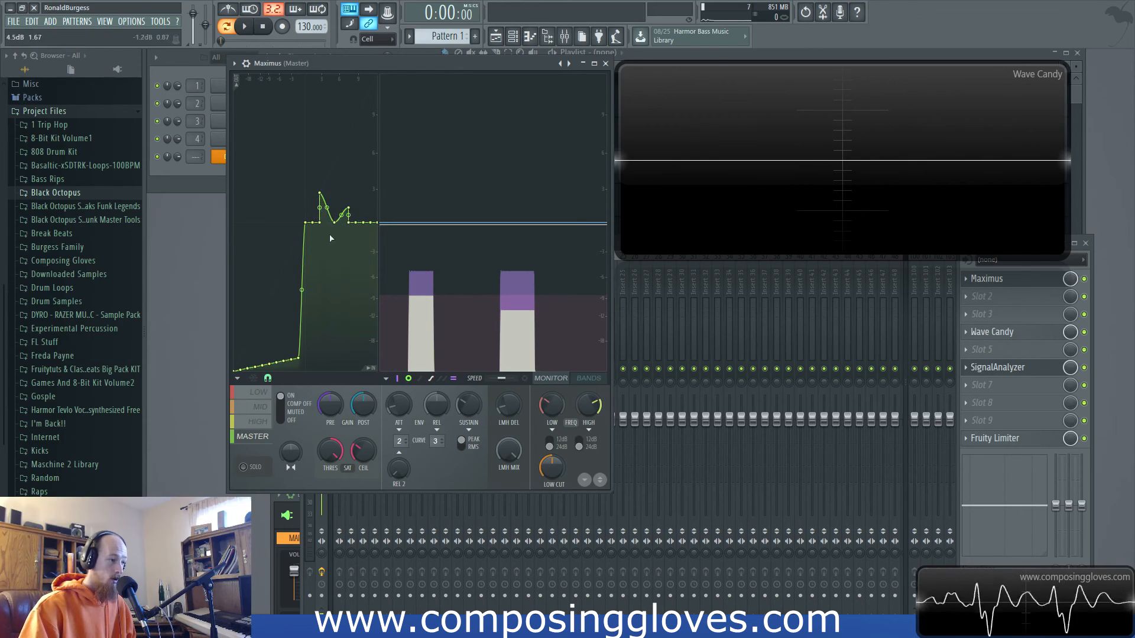
right_click(298, 327)
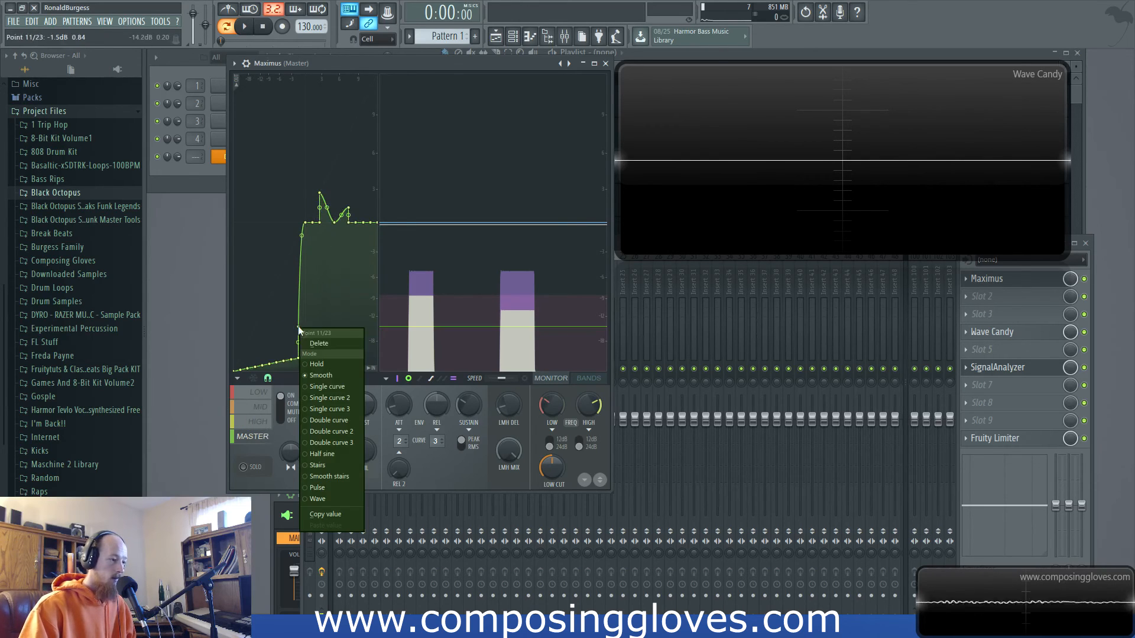
right_click(278, 359)
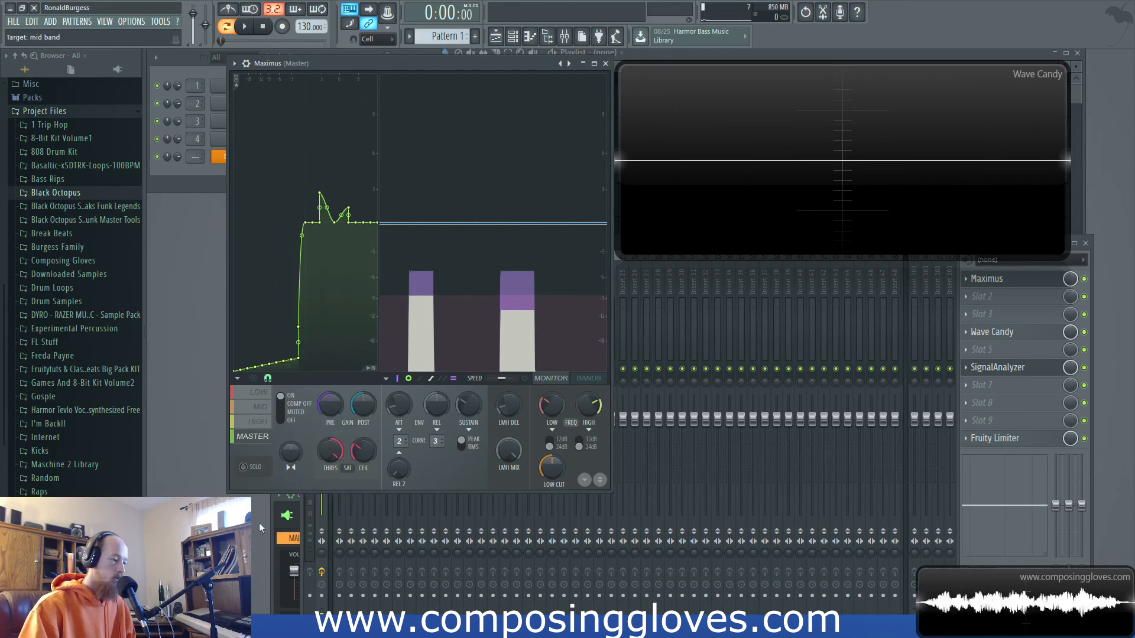
Step: View the undo history of the master band's compression curve
click(237, 378)
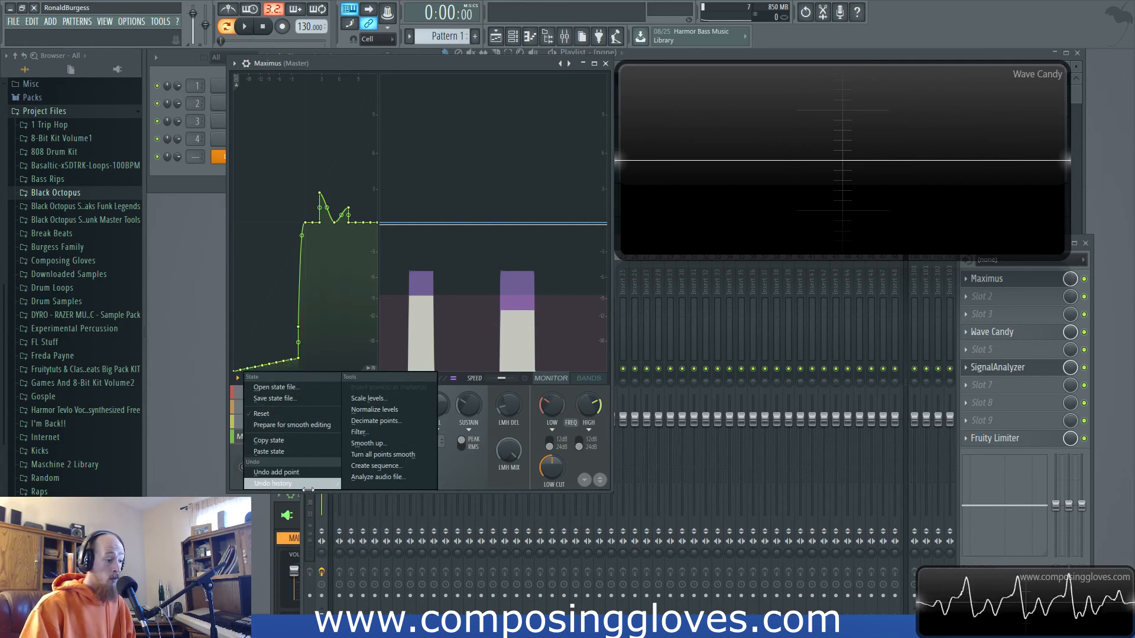
mouse_move(319, 483)
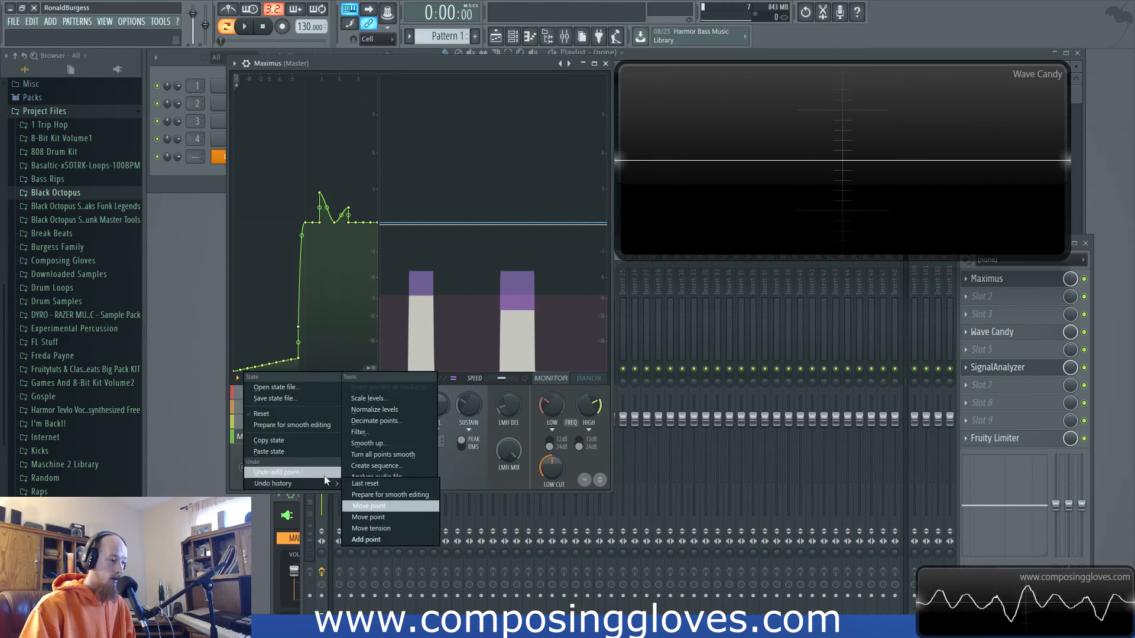
click(391, 461)
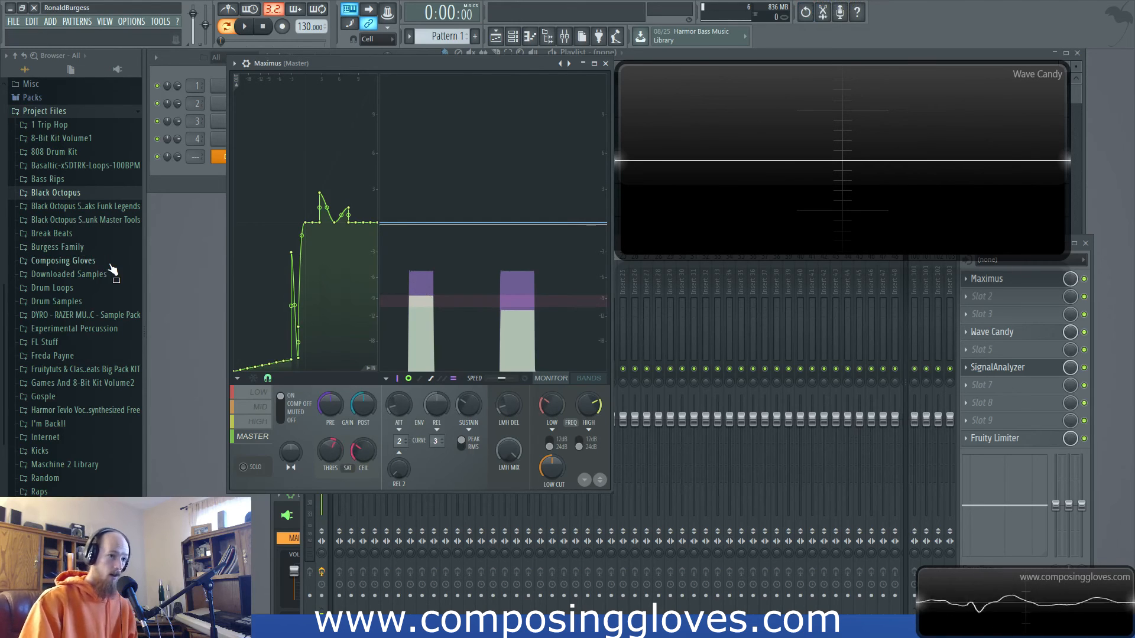
Step: Try lowering the master curve with level scaling, and close the scaling tool without accepting
click(238, 378)
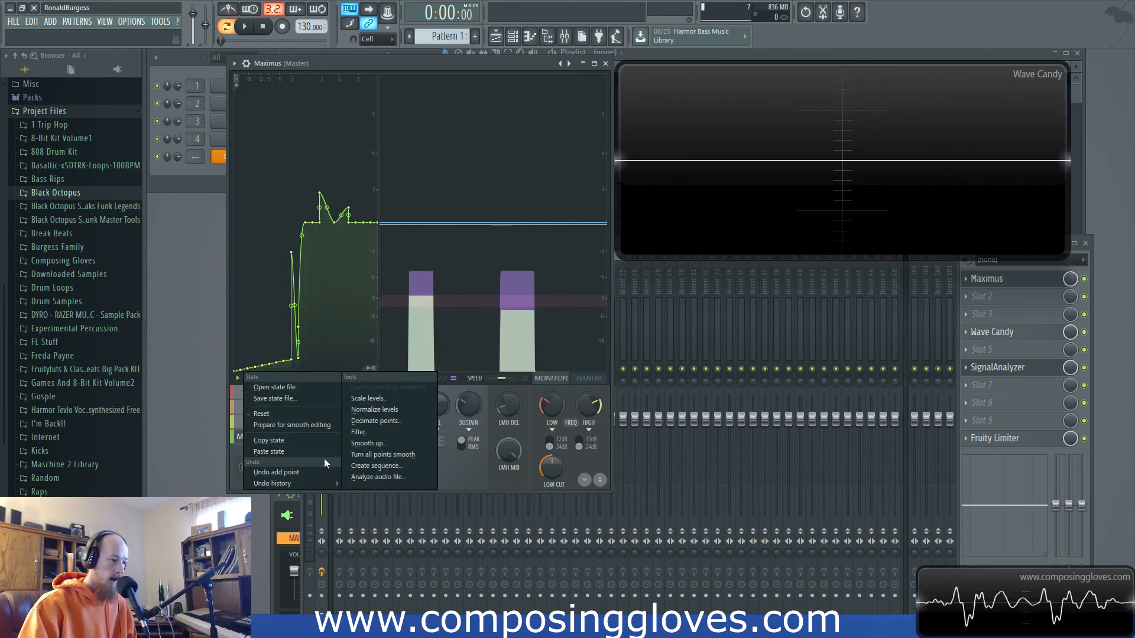
click(376, 398)
drag(565, 284, 595, 316)
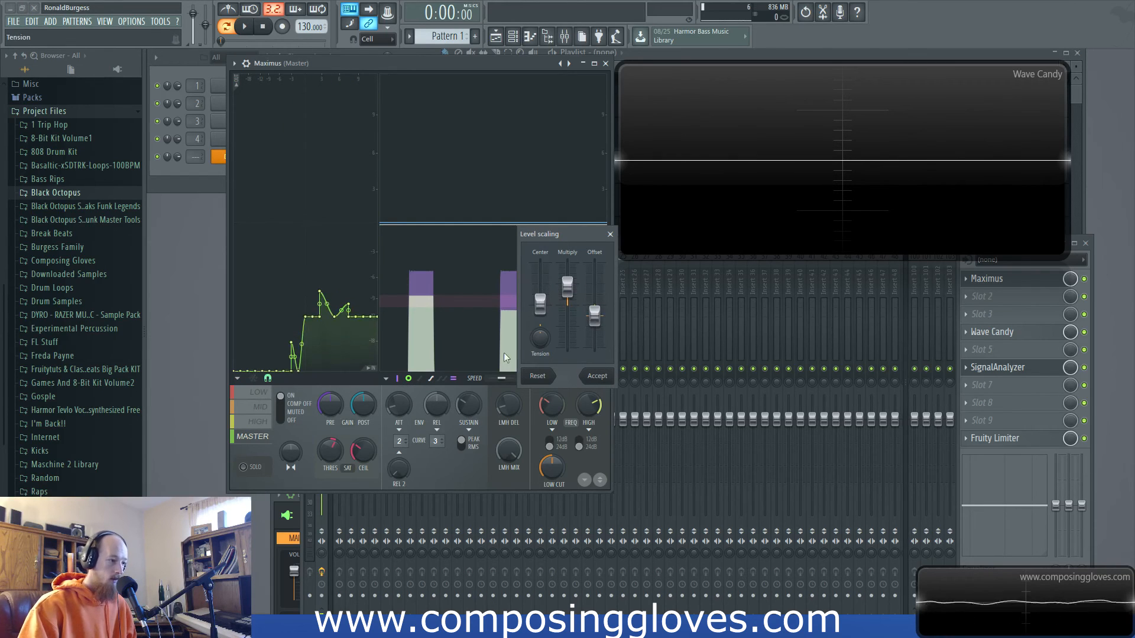
click(610, 233)
Step: Try decimating the master curve's points with different thresholds, and close the decimate tool without accepting
click(238, 378)
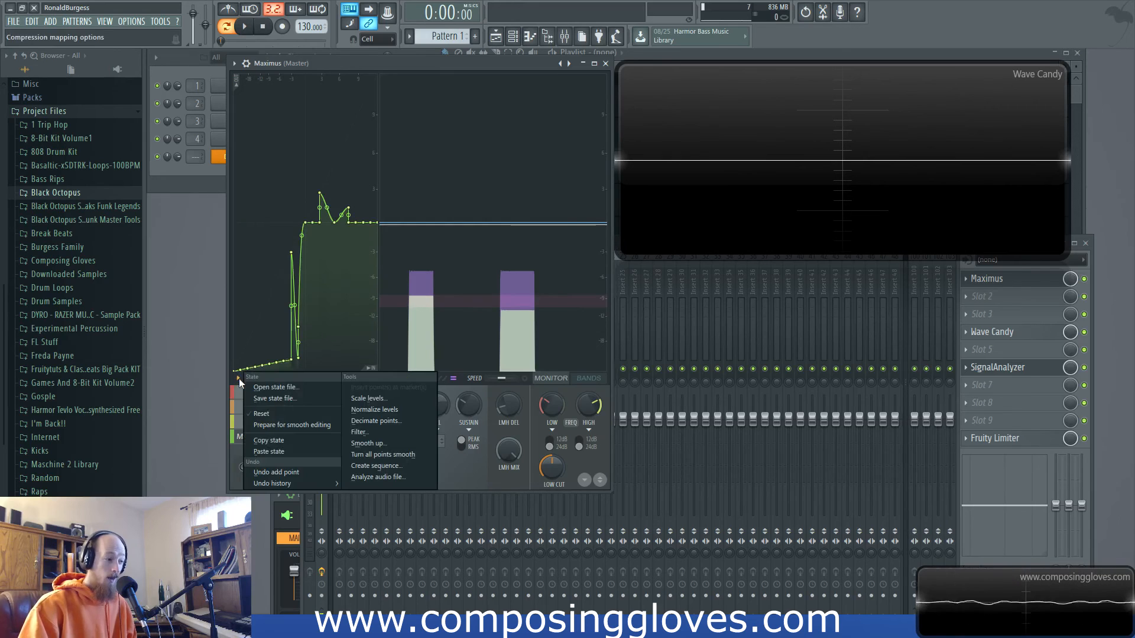
click(410, 423)
mouse_move(588, 308)
mouse_down()
mouse_move(603, 309)
mouse_move(550, 309)
mouse_move(601, 312)
mouse_up()
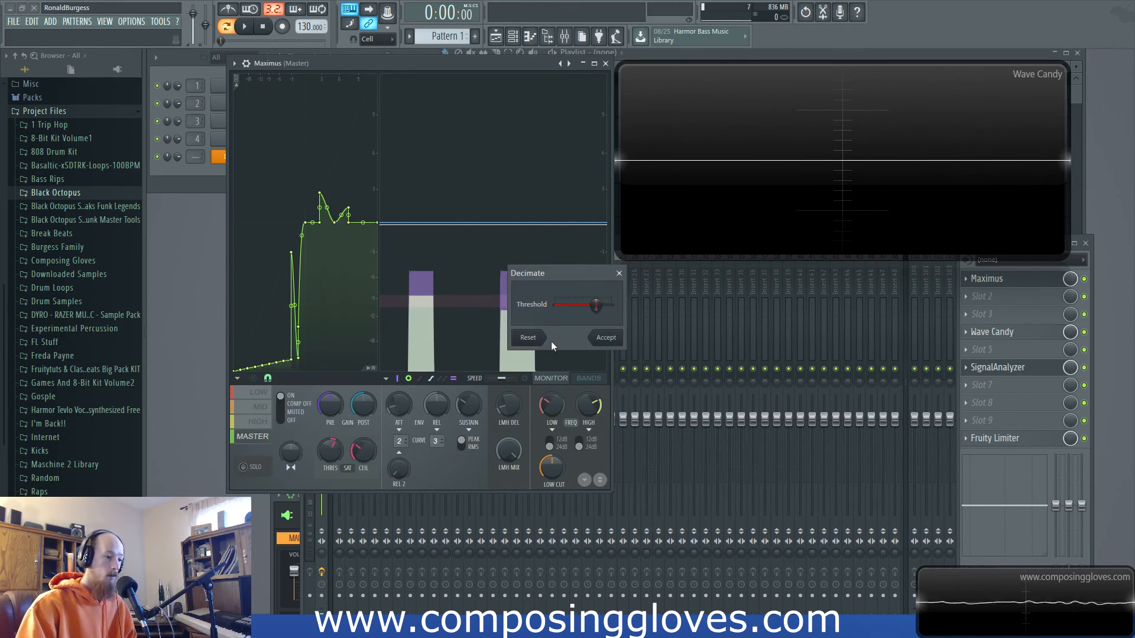
click(618, 273)
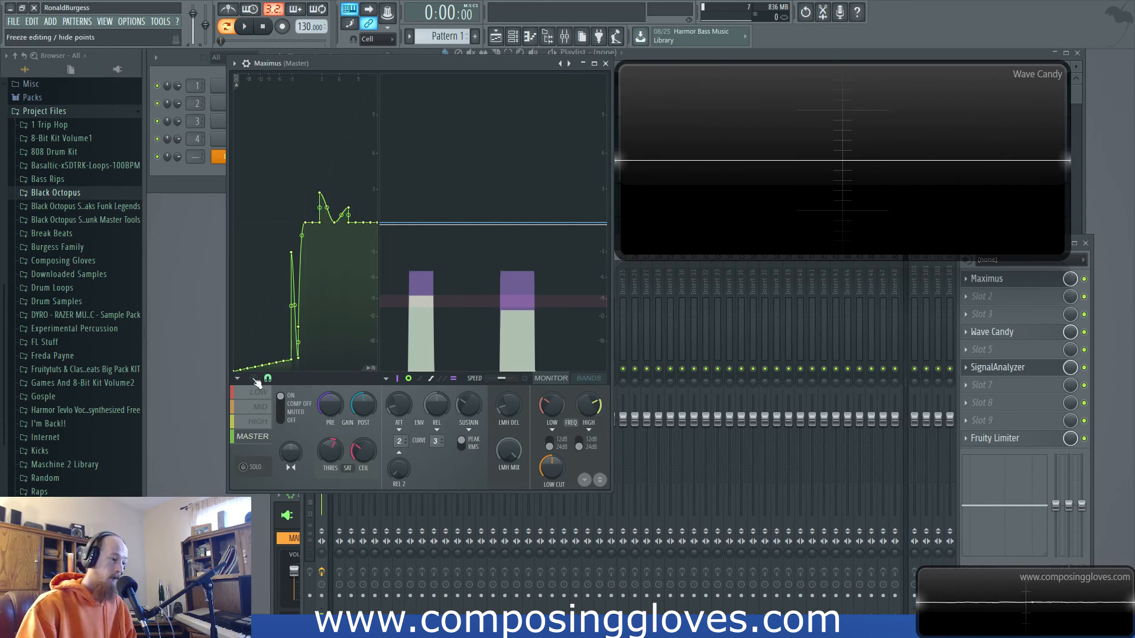
Step: Try filtering the master curve with a reshaped impulse, bending its falling and rising slopes, and close the filter tool without accepting
click(234, 379)
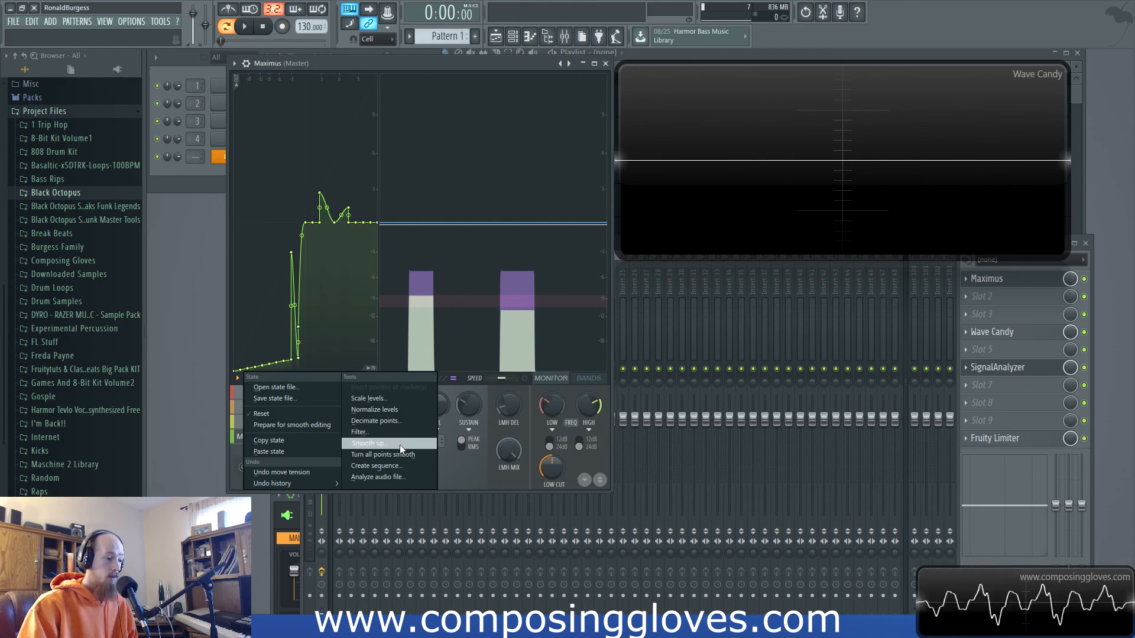
click(375, 434)
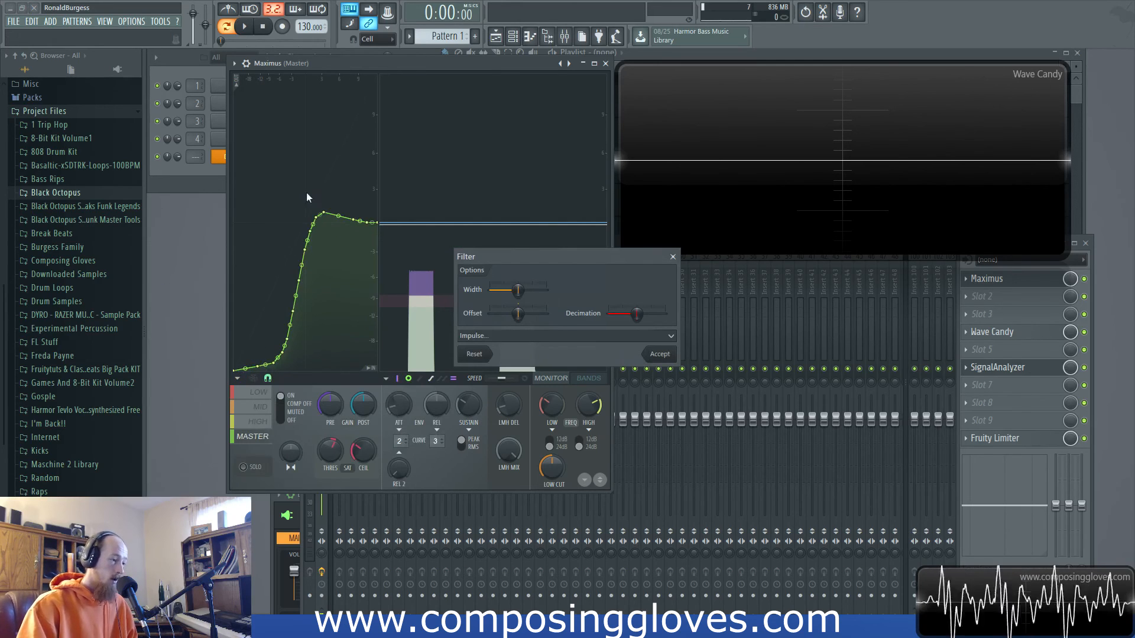
click(563, 336)
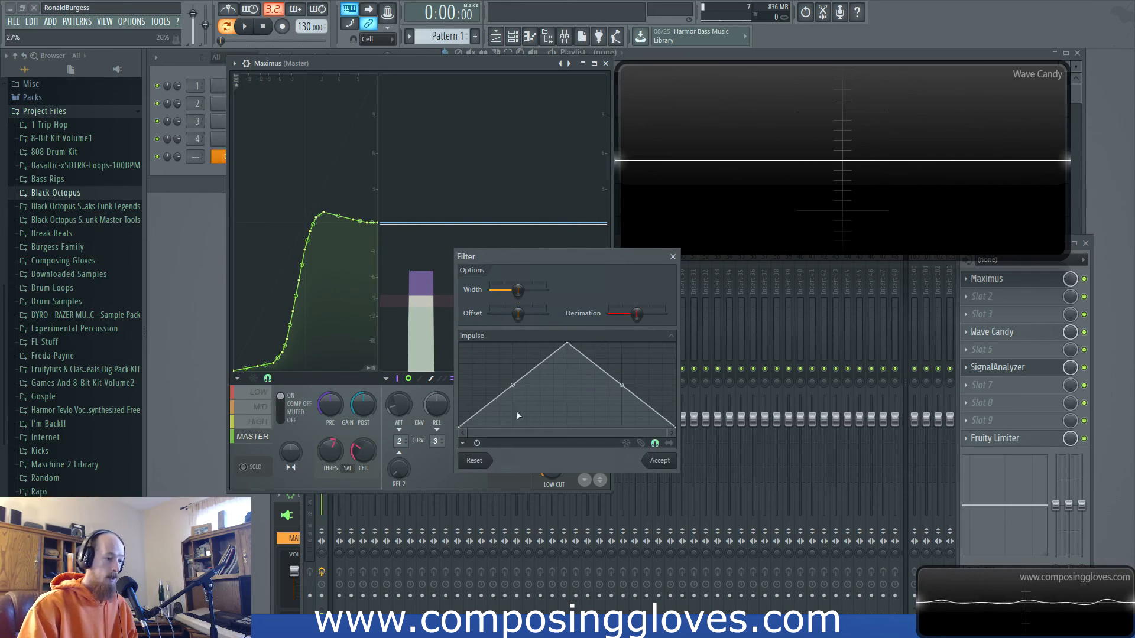
drag(622, 384, 621, 413)
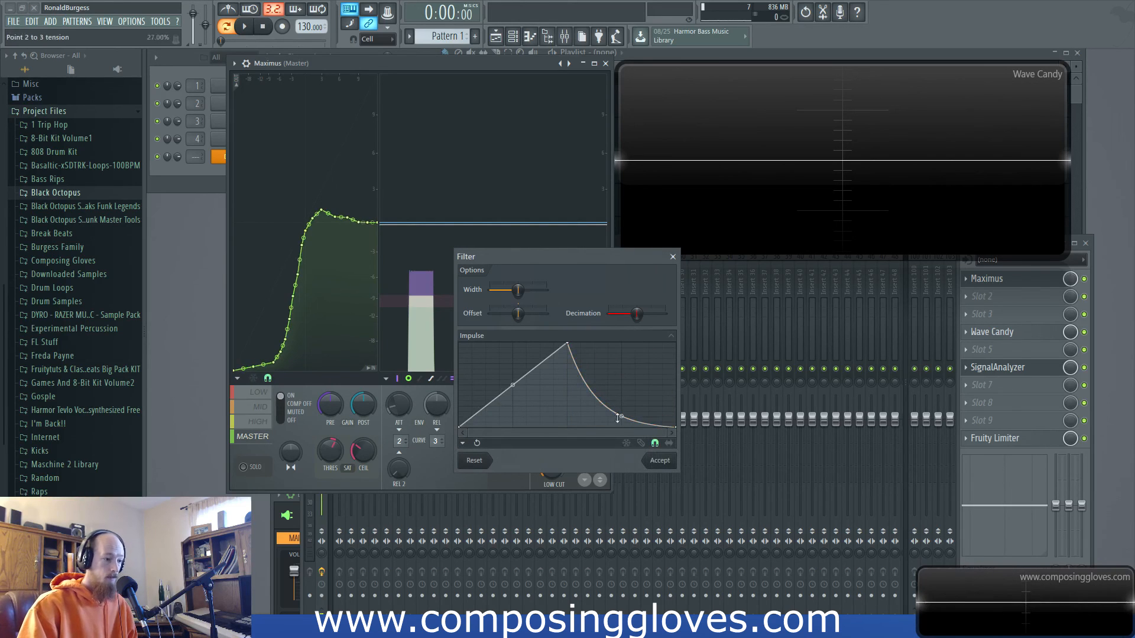
drag(512, 384, 512, 343)
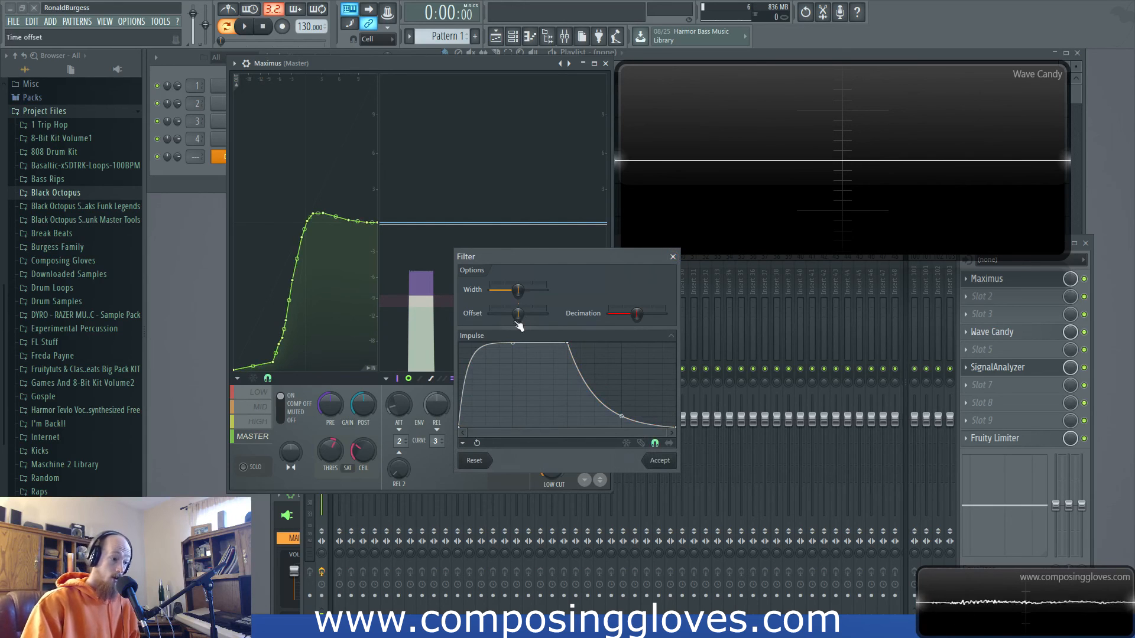
right_click(512, 343)
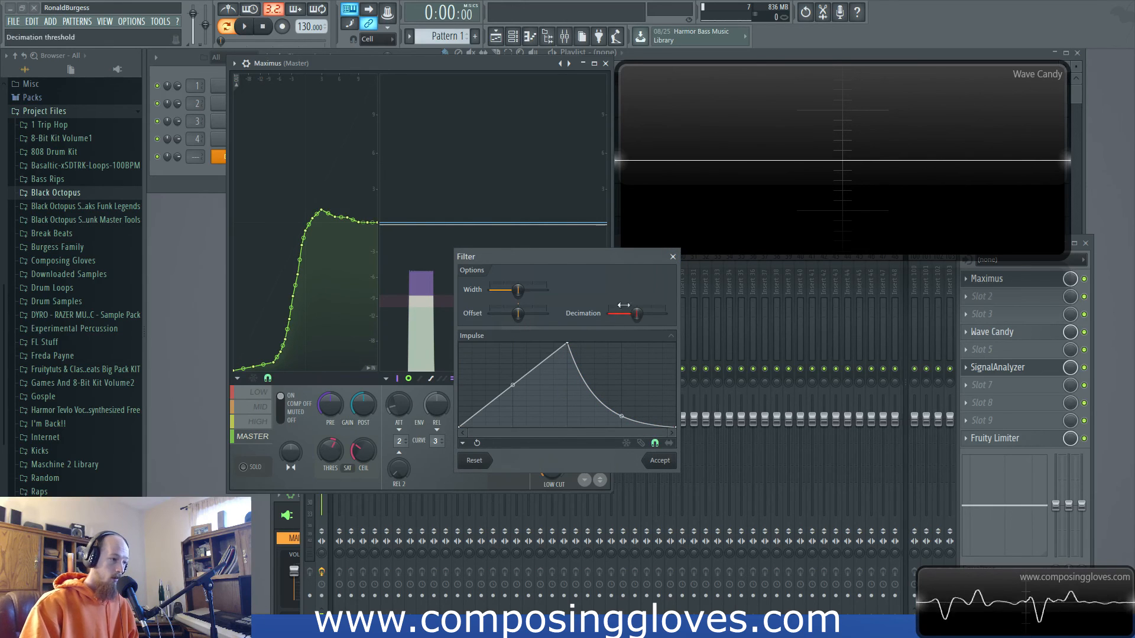
click(674, 257)
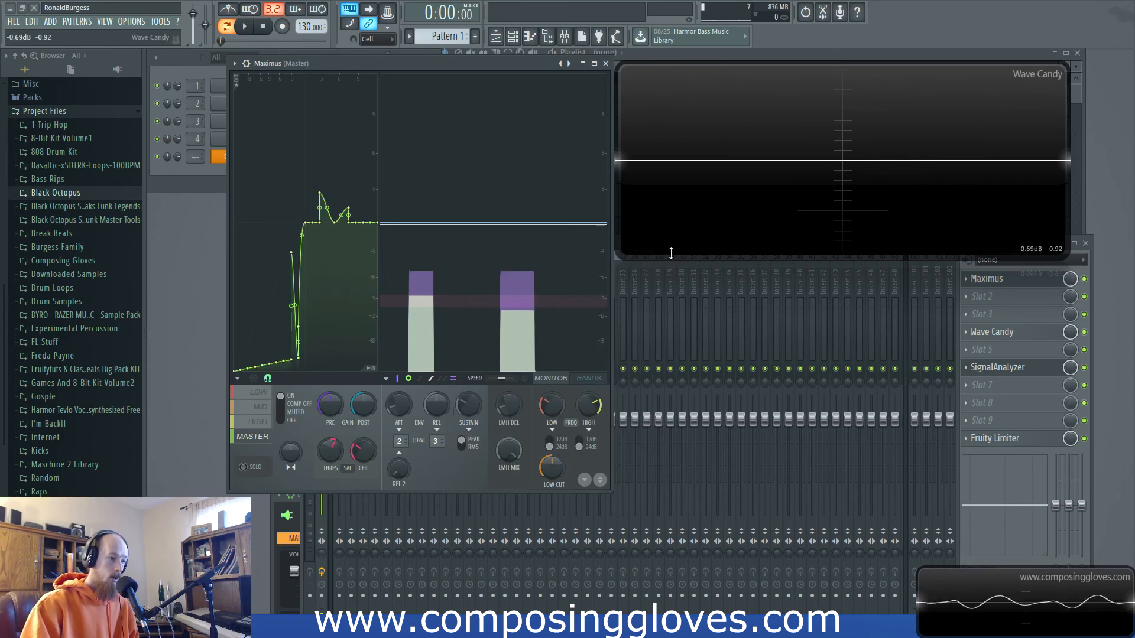
Step: Open the audio file analysis chooser for the master curve, and close it without choosing a file
click(240, 381)
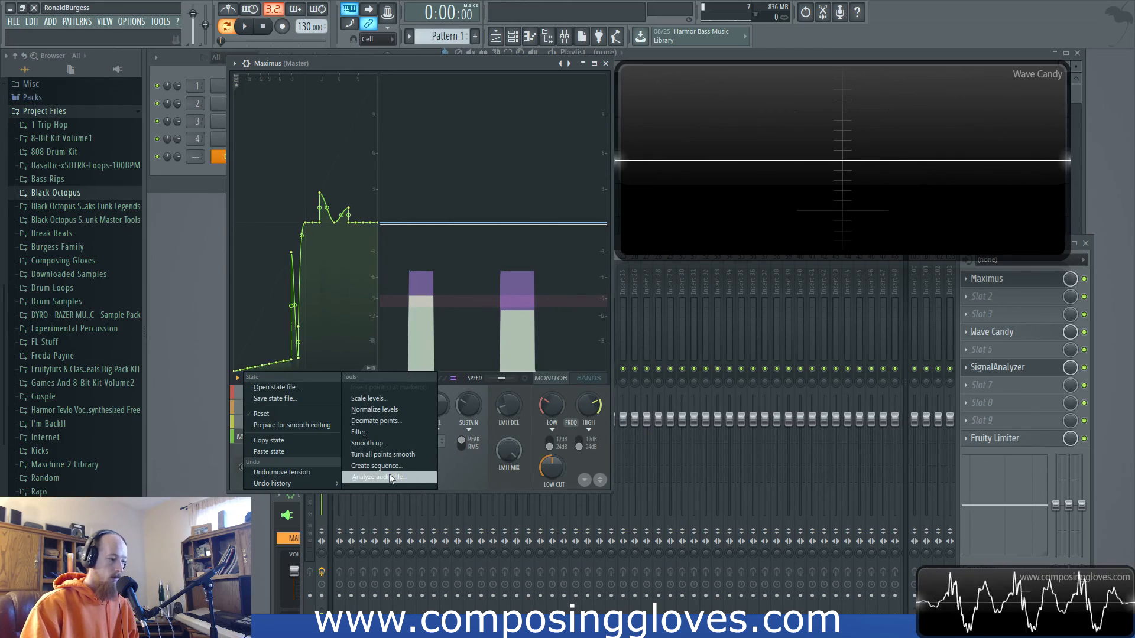
click(361, 480)
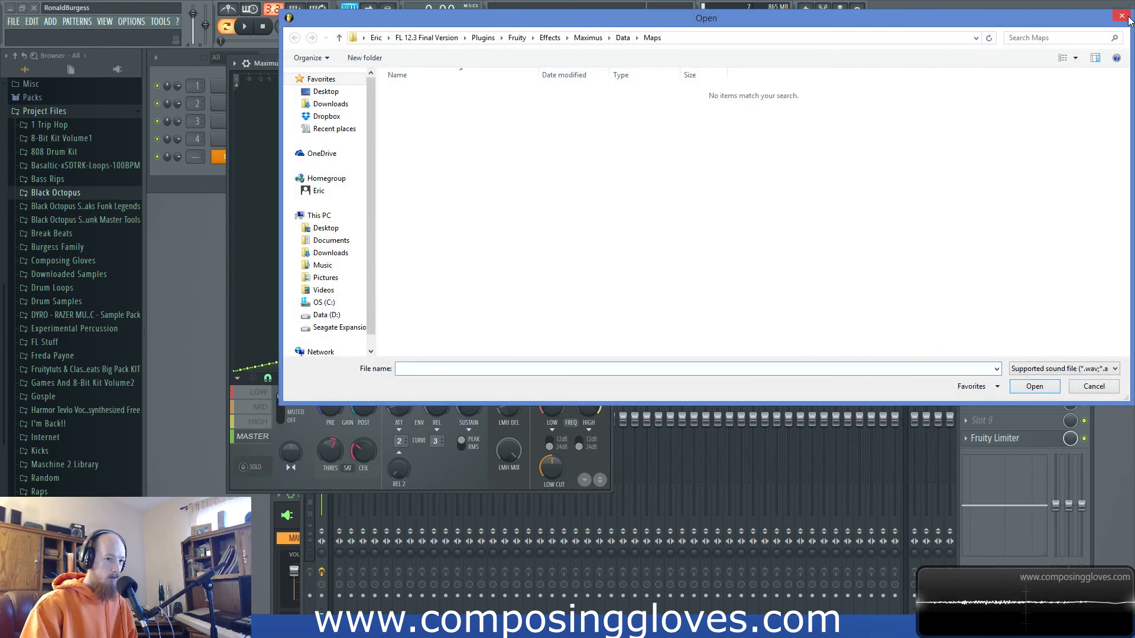
click(1126, 18)
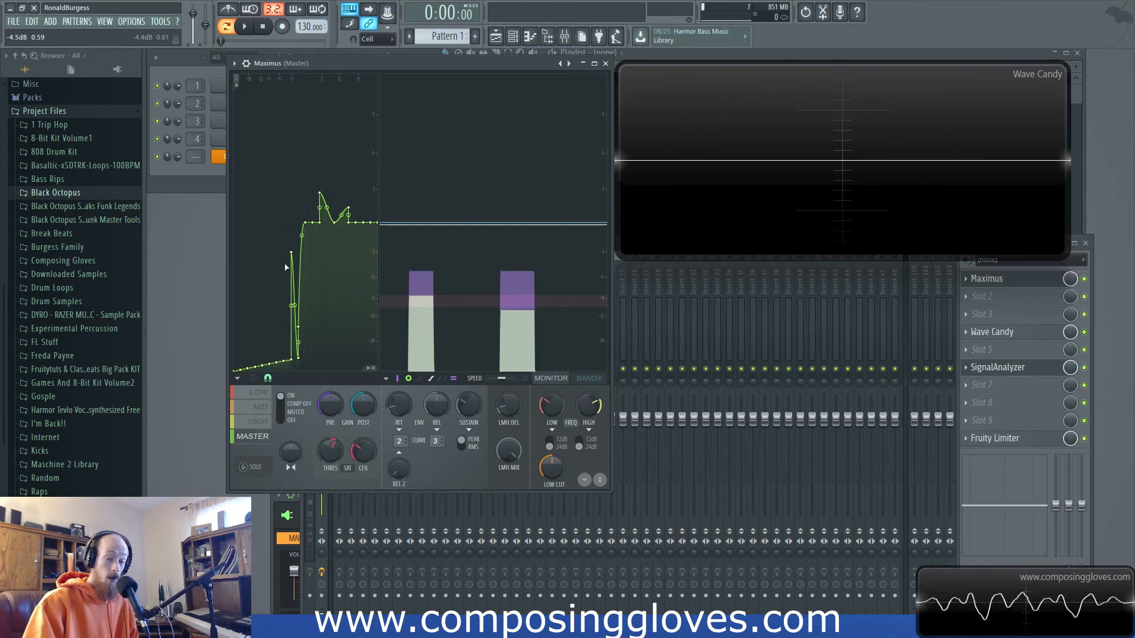
Step: Try creating a sequence on the master curve with varied attack levels and altered pattern steps, and close the sequence tool without accepting
click(237, 377)
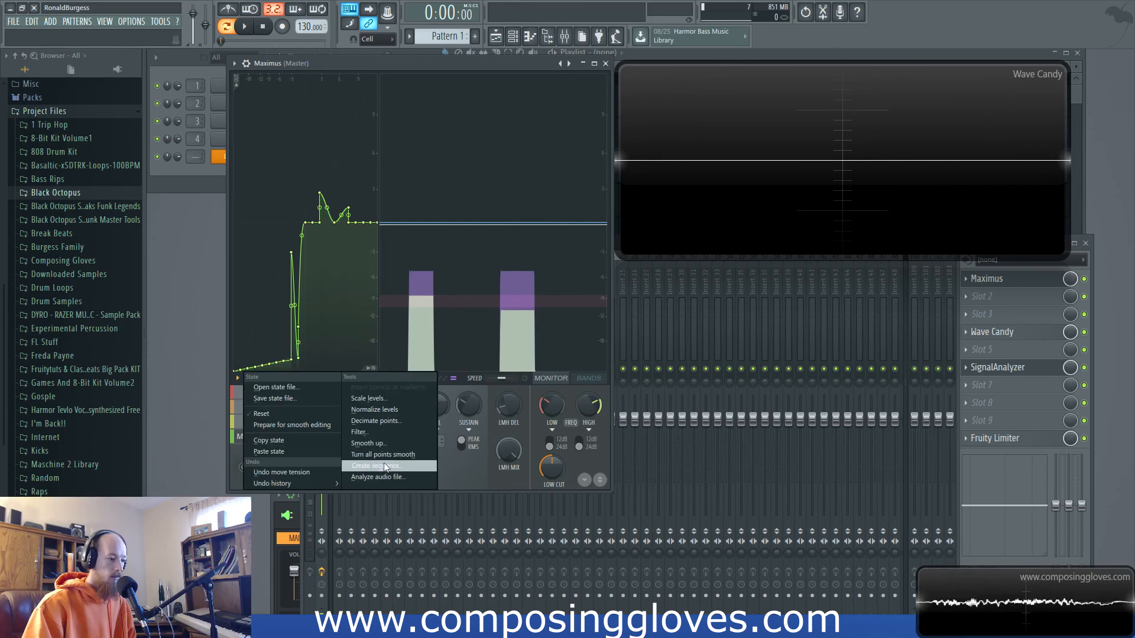
click(366, 466)
mouse_move(420, 343)
mouse_down()
mouse_move(420, 352)
mouse_move(417, 304)
mouse_move(436, 336)
mouse_move(406, 364)
mouse_move(406, 304)
mouse_move(458, 301)
mouse_up()
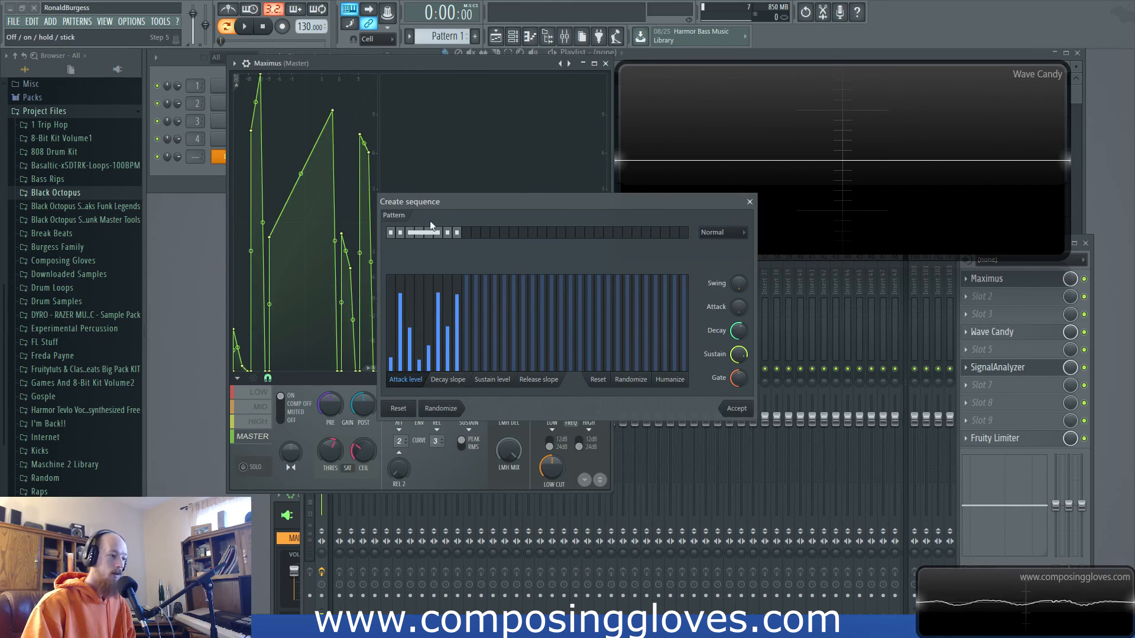
click(421, 233)
click(441, 234)
click(440, 233)
click(447, 234)
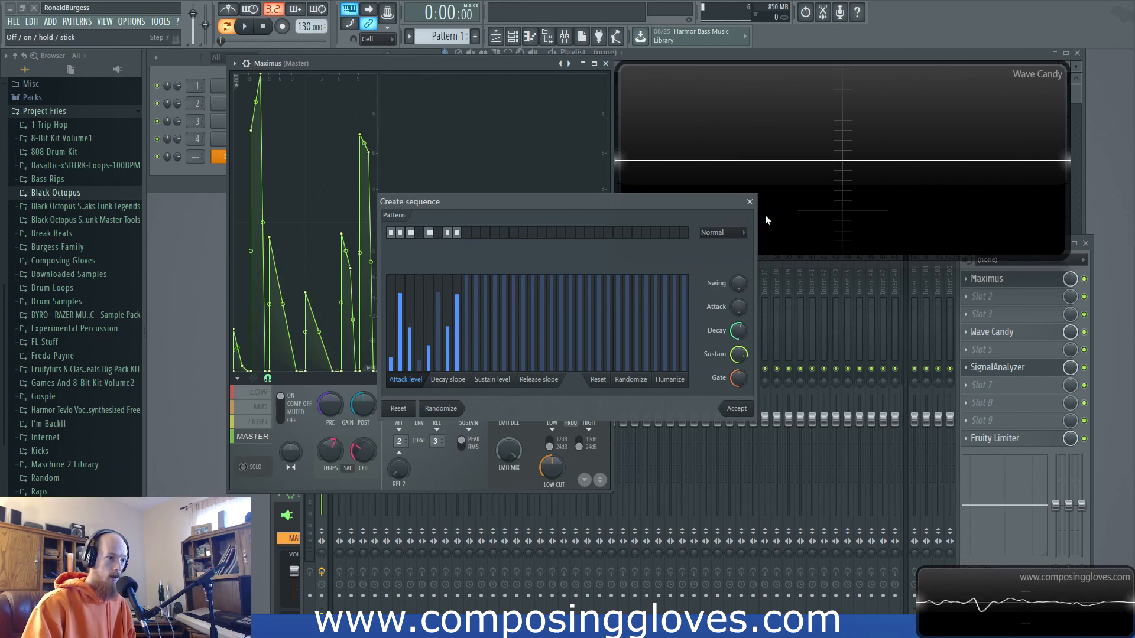
click(749, 201)
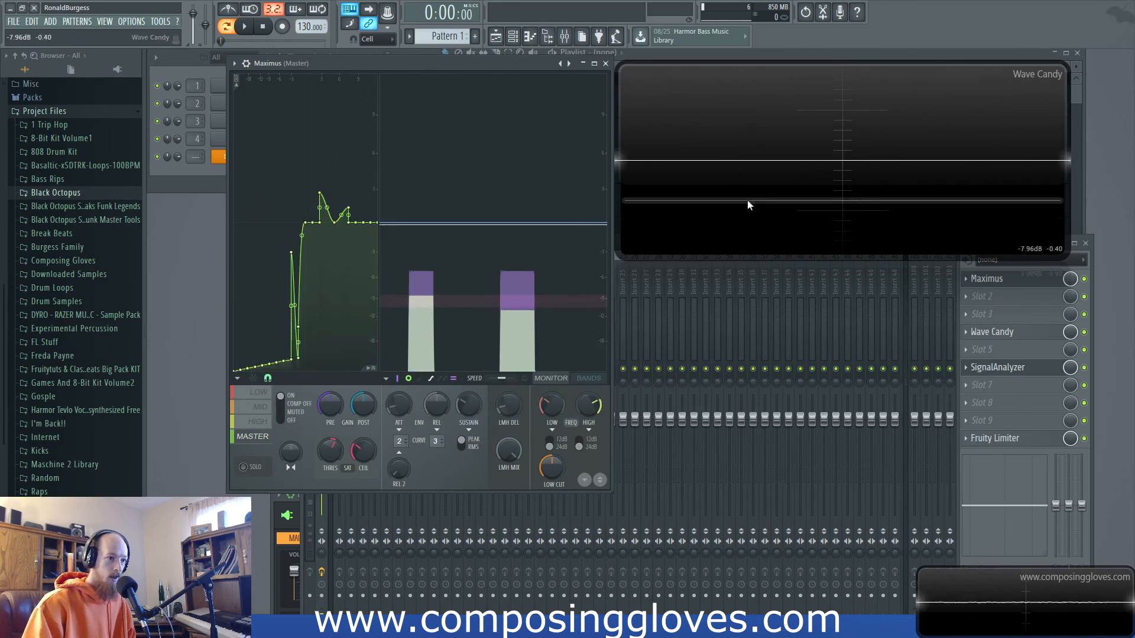
click(1068, 569)
click(386, 68)
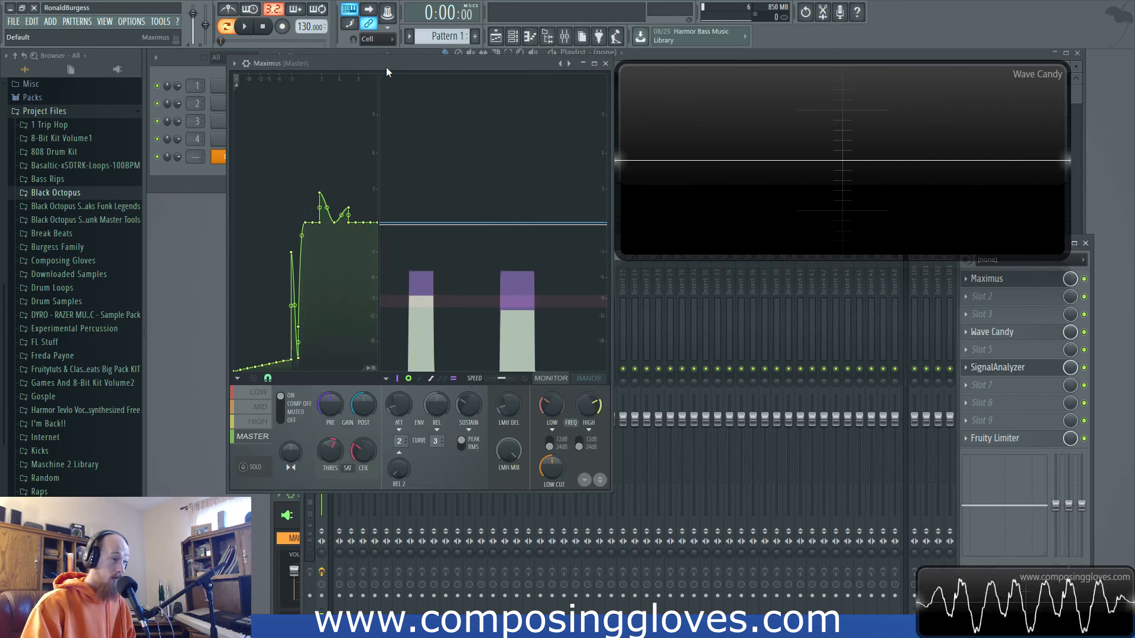